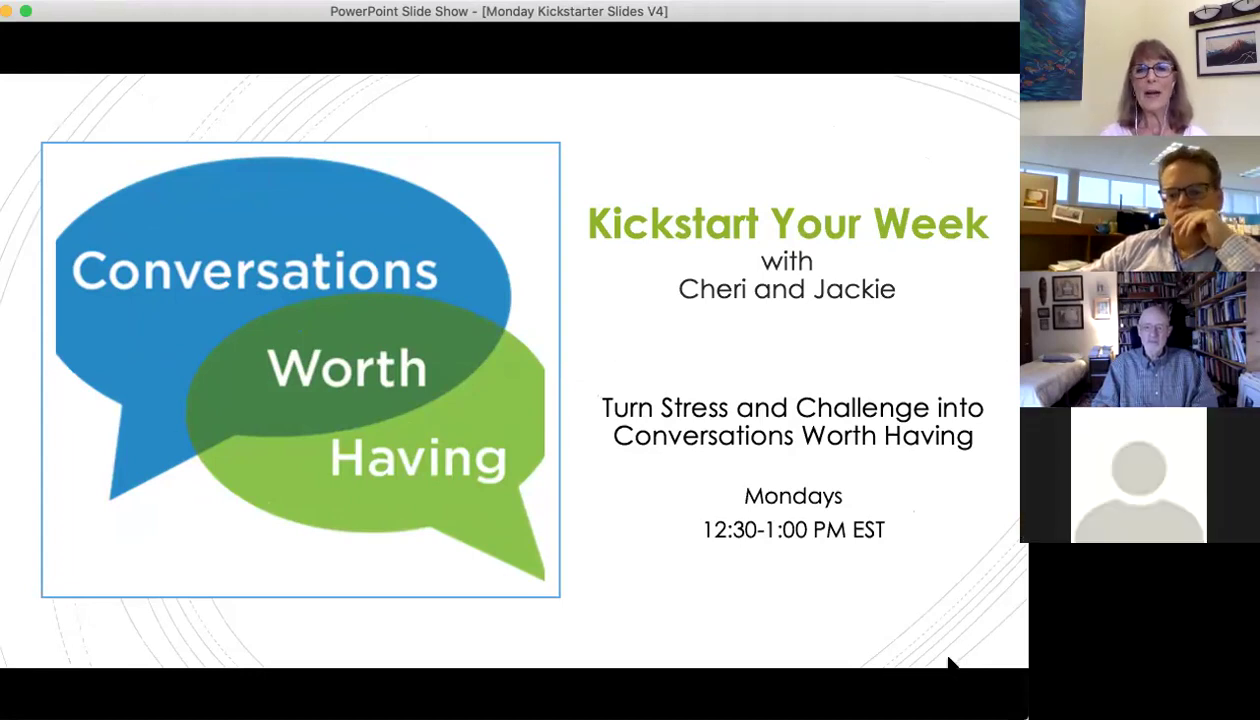
Advance the slide show to the 'Learn About CWH!' slide.
{"action": "left_click", "coordinate": [720, 635]}
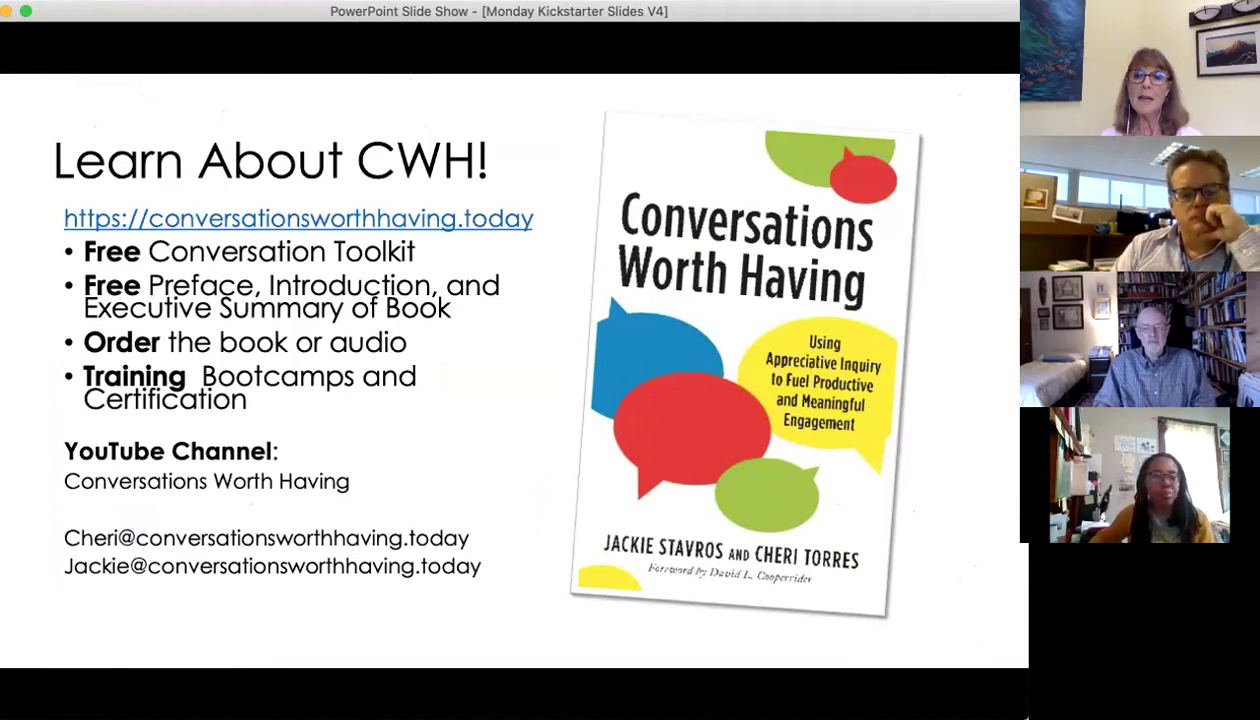
Reveal the Generative Questions, Positive Framing and Conversations Worth Having visuals, then move on.
{"action": "left_click", "coordinate": [478, 630]}
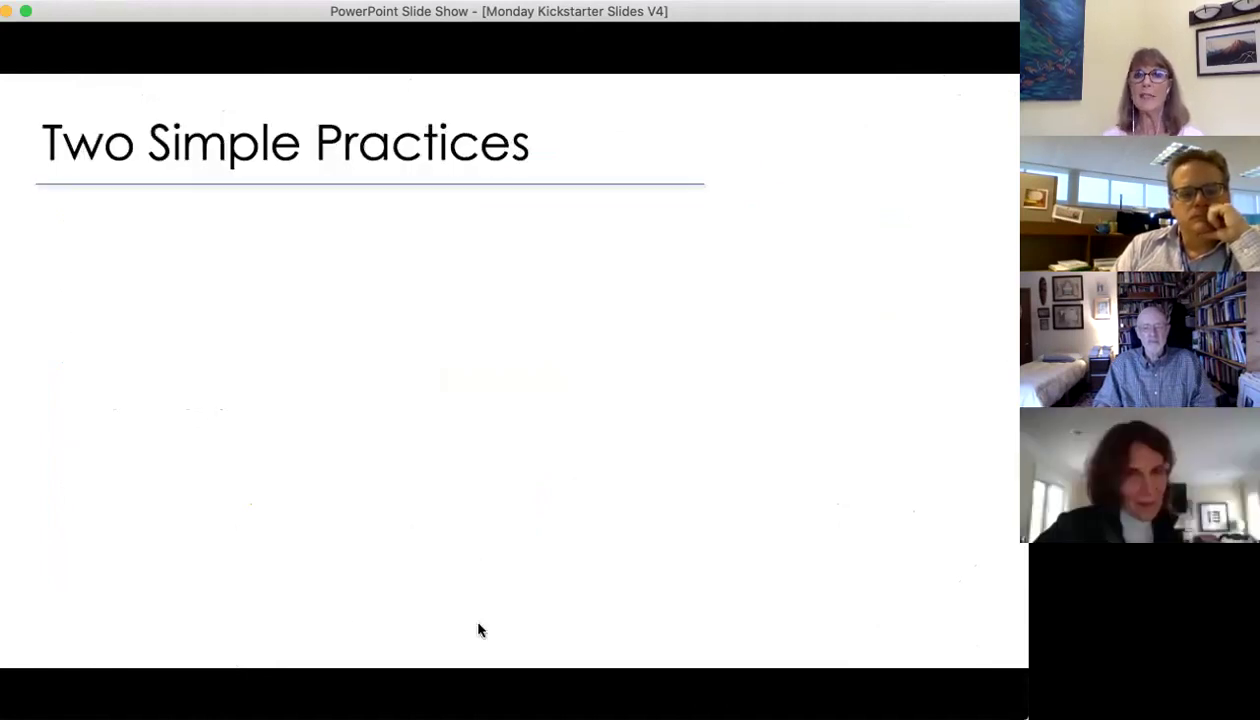
{"action": "left_click", "coordinate": [478, 630]}
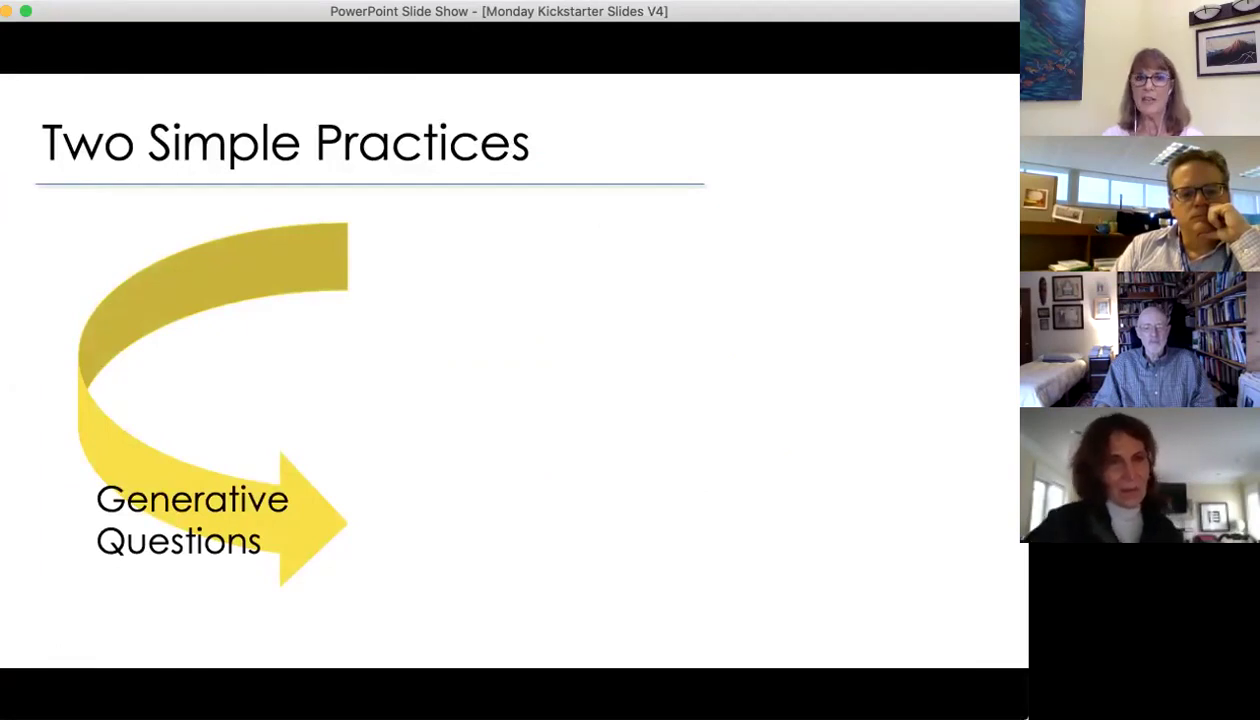
{"action": "key", "text": "Right"}
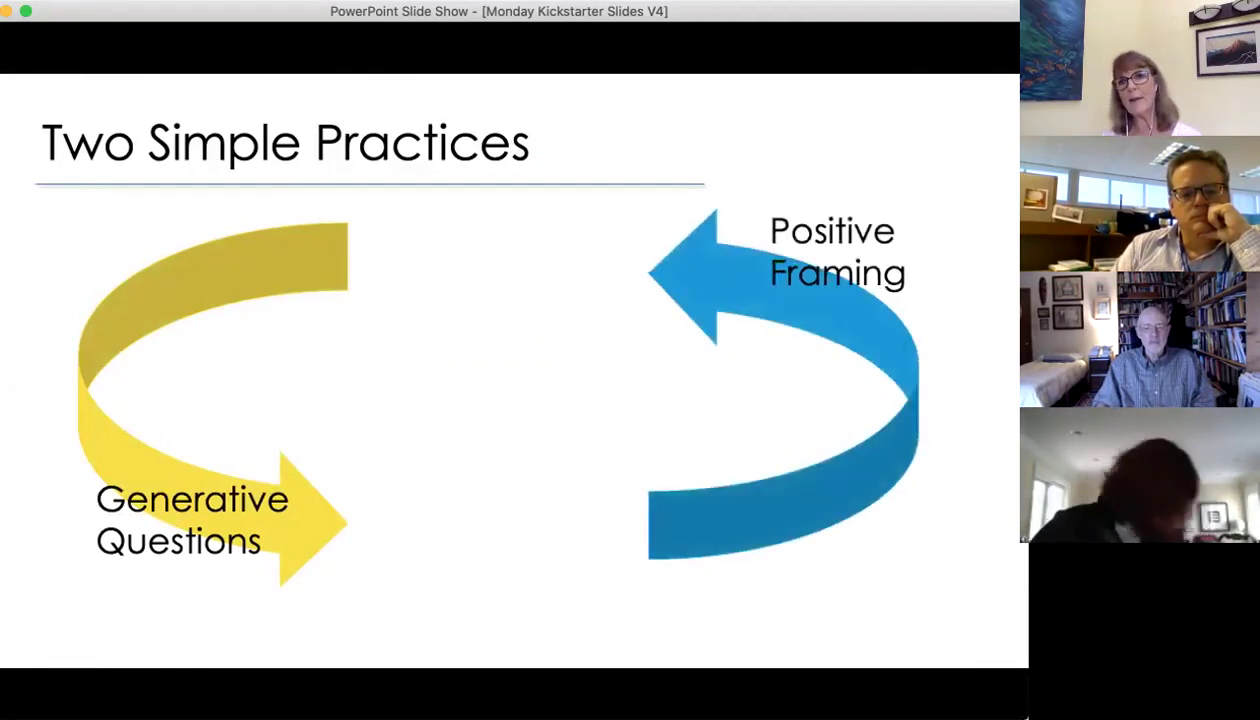
{"action": "key", "text": "Right"}
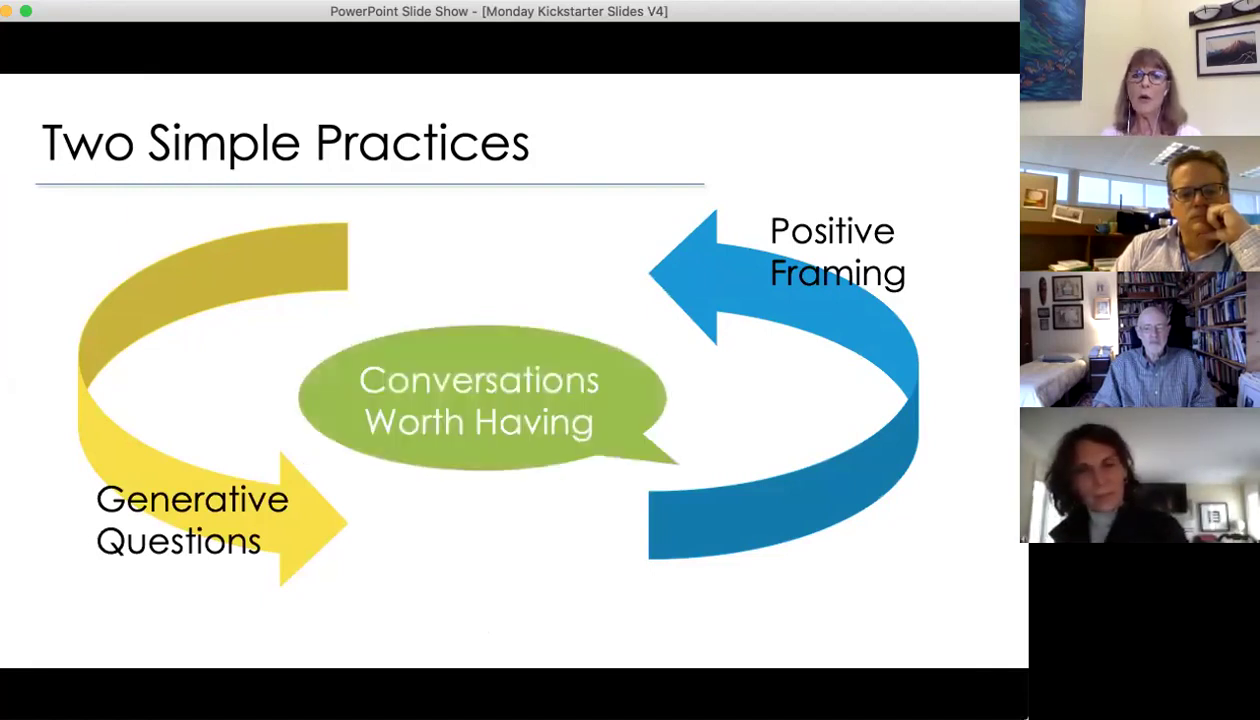
{"action": "key", "text": "Right"}
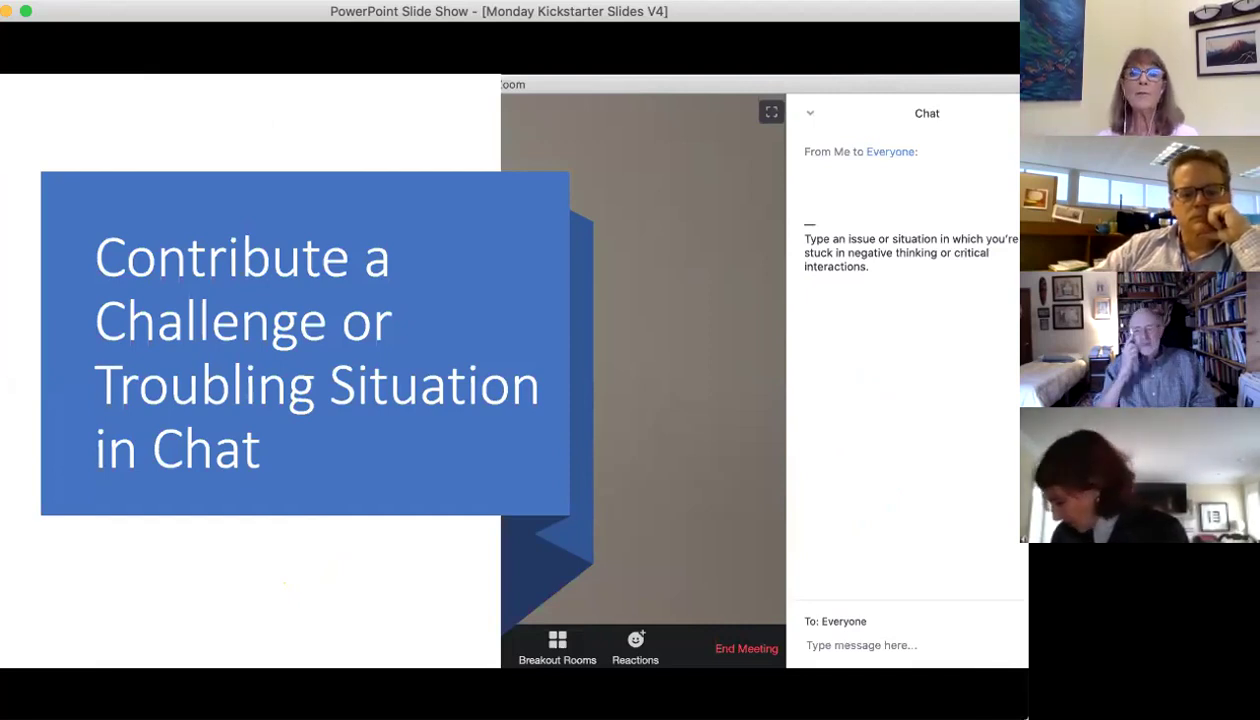
Advance to the 'Then: Practice Creating a Positive Frame' slide.
{"action": "left_click", "coordinate": [244, 565]}
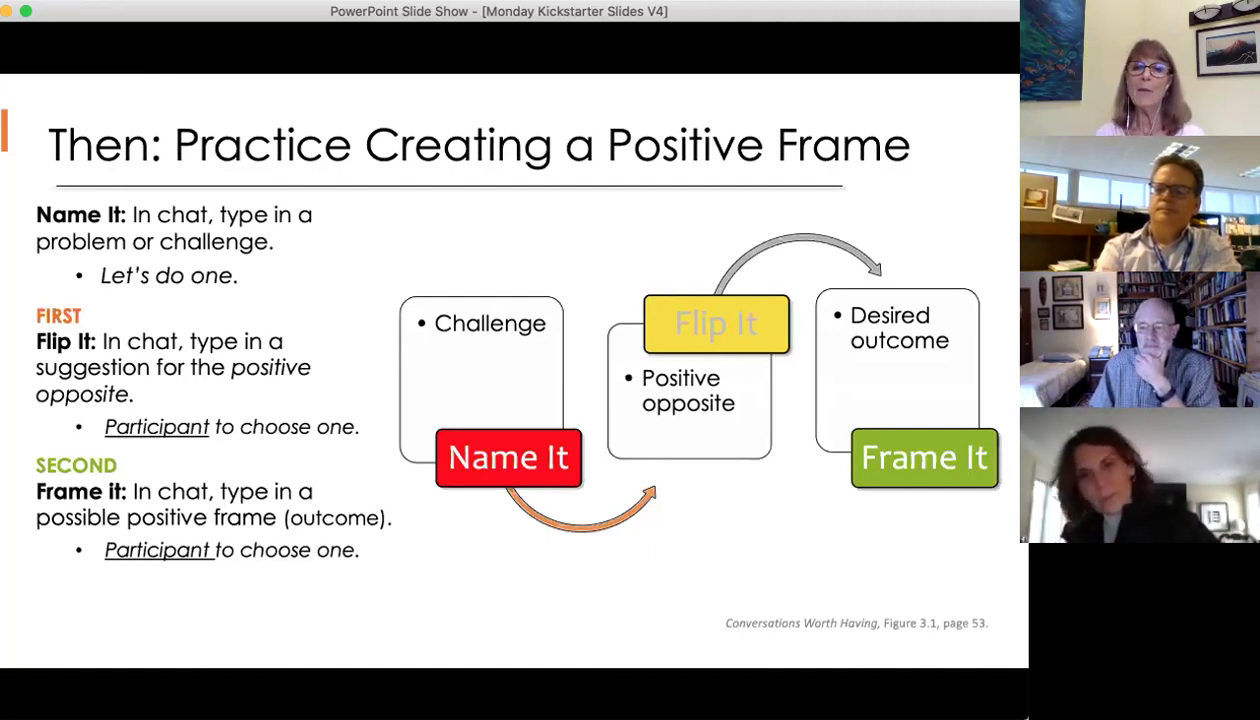
Advance to the 'Two Ways to Add Generative Questions' slide.
{"action": "left_click", "coordinate": [593, 548]}
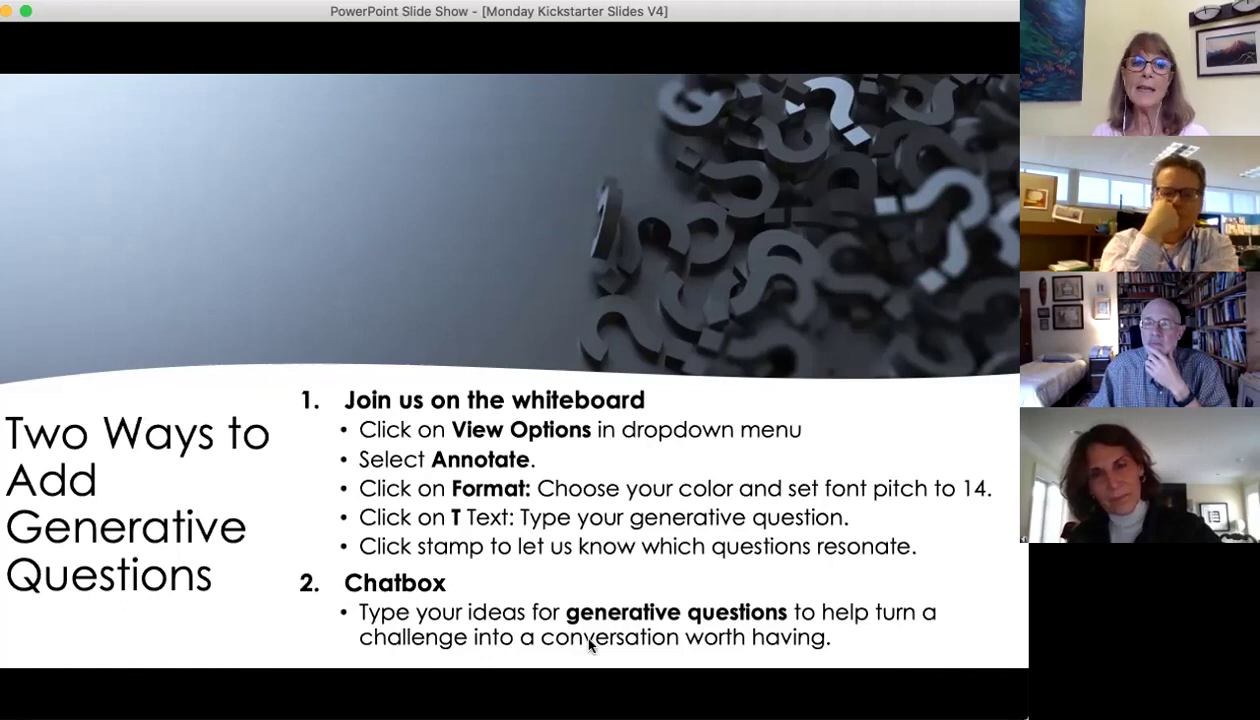
Show the 'Generative Questions . . .' slide, then end the slide show.
{"action": "left_click", "coordinate": [780, 597]}
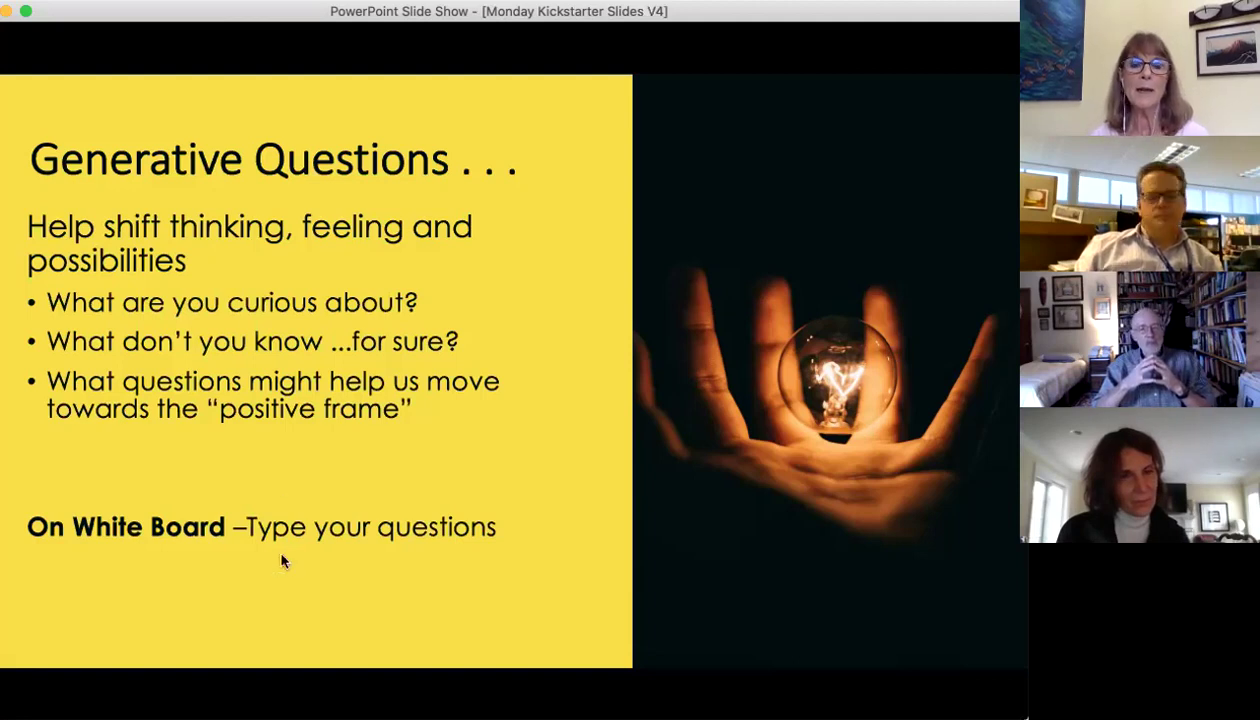
{"action": "left_click", "coordinate": [378, 545]}
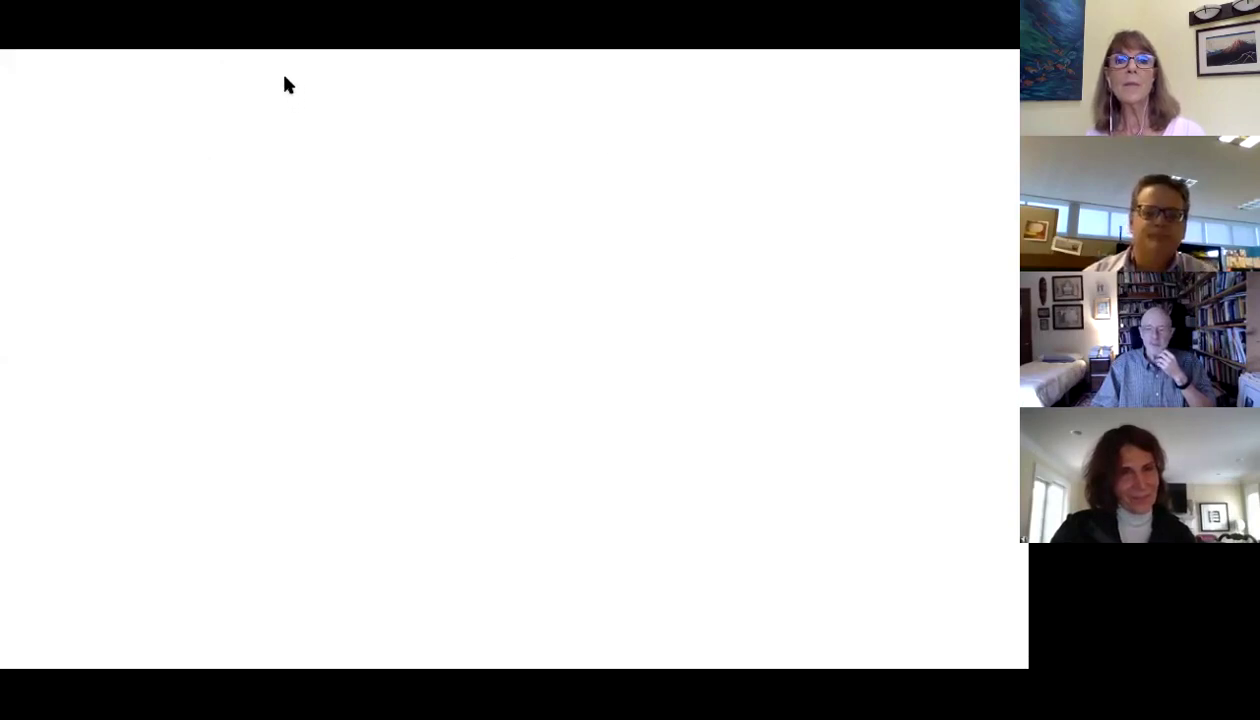
Paste the staff fear and anxiety challenge sentence at the whiteboard's top left.
{"action": "left_click", "coordinate": [104, 142]}
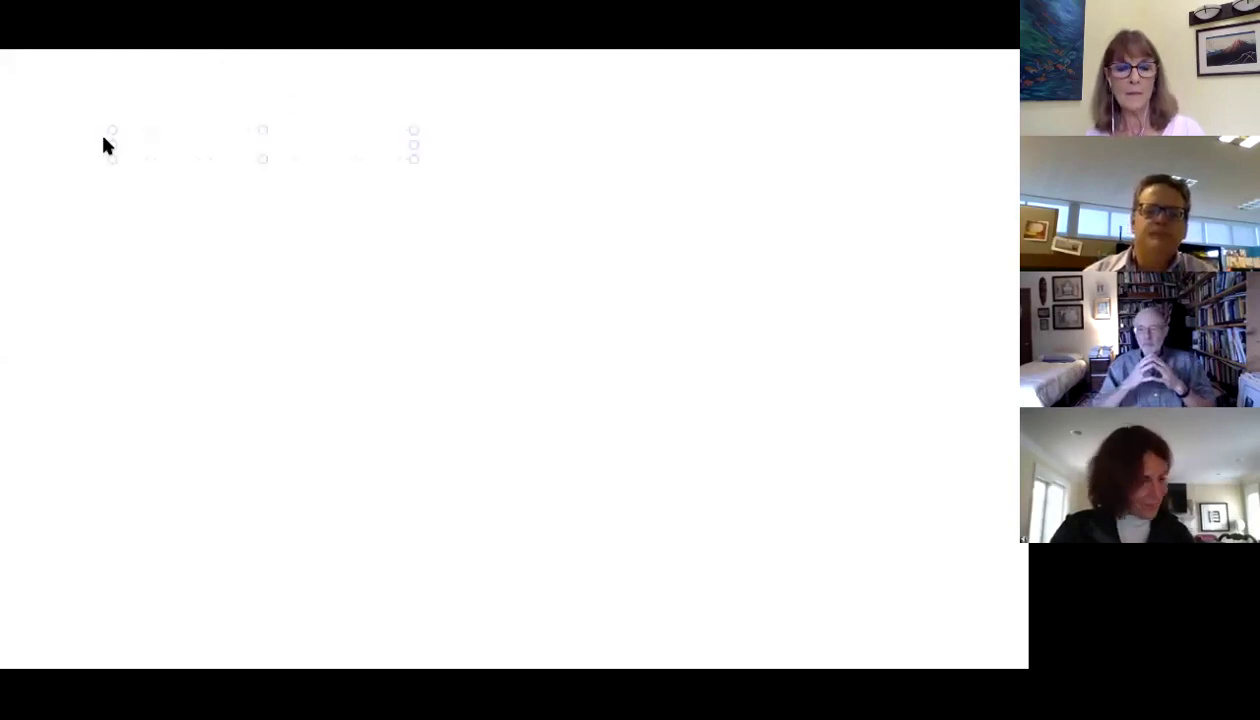
{"action": "type", "text": "The Staff is feeling a high level of fear & anxiety about returning to F2F teaching & learning."}
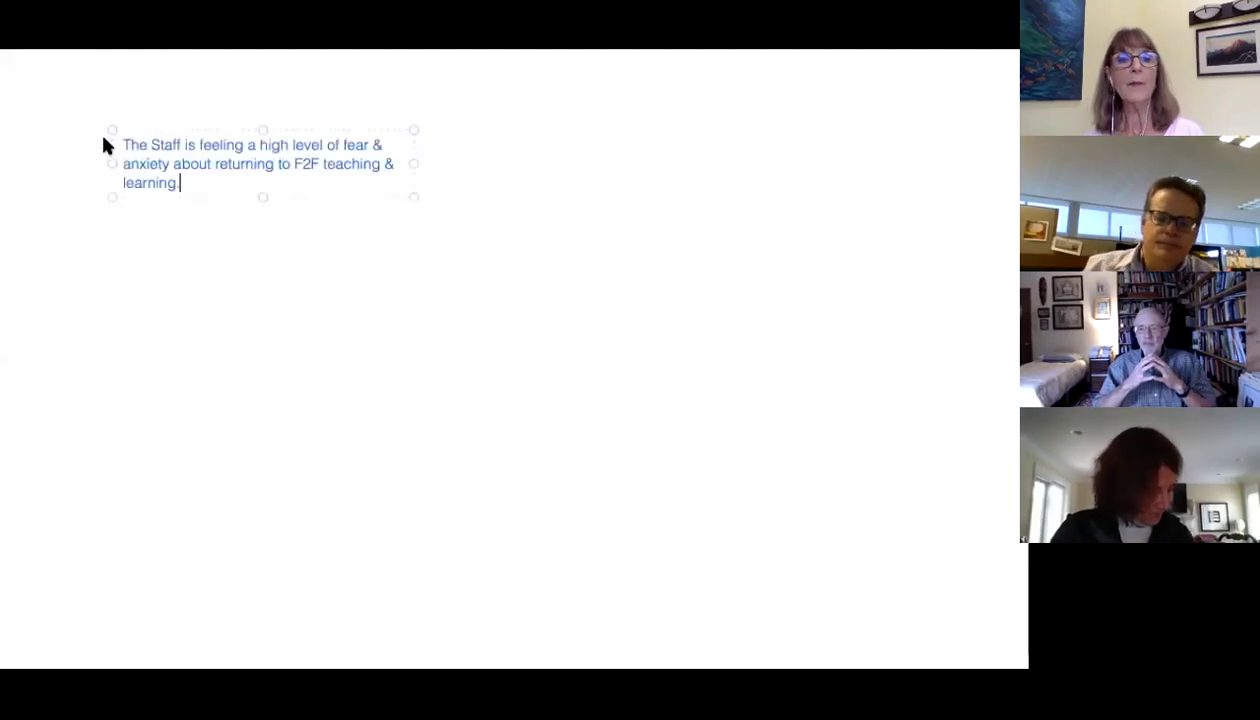
{"action": "left_click", "coordinate": [303, 274]}
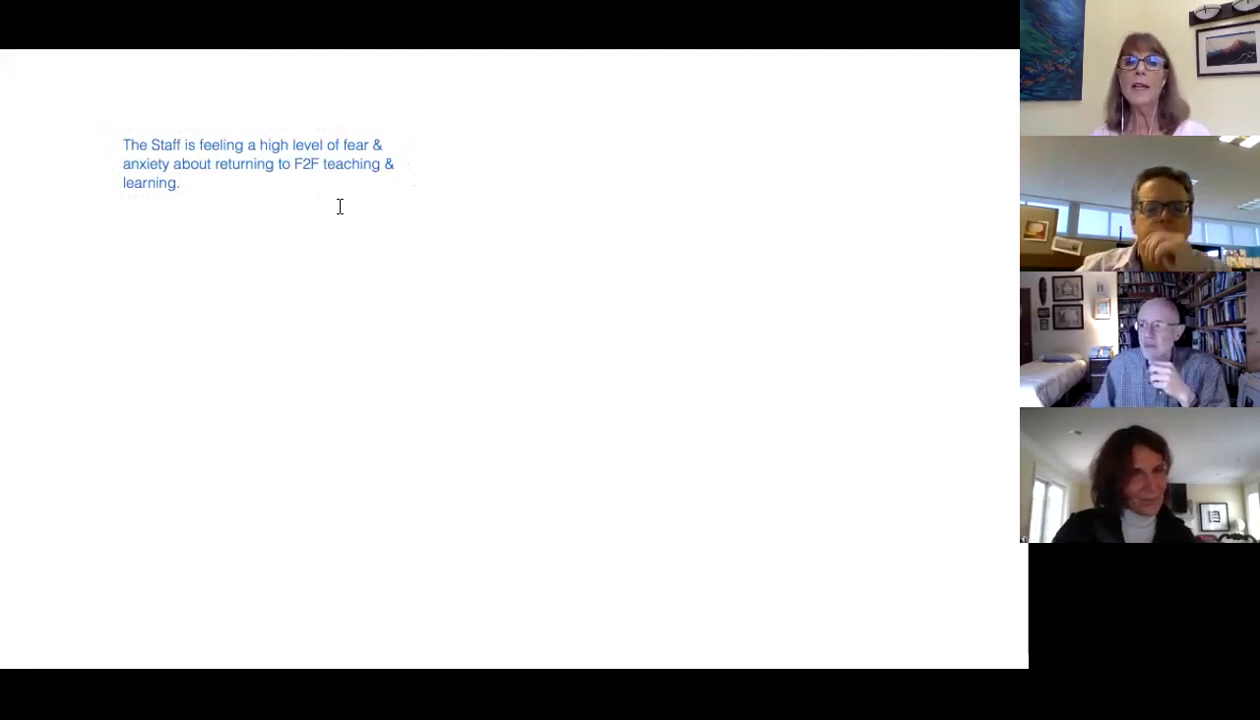
{"action": "left_click", "coordinate": [250, 165]}
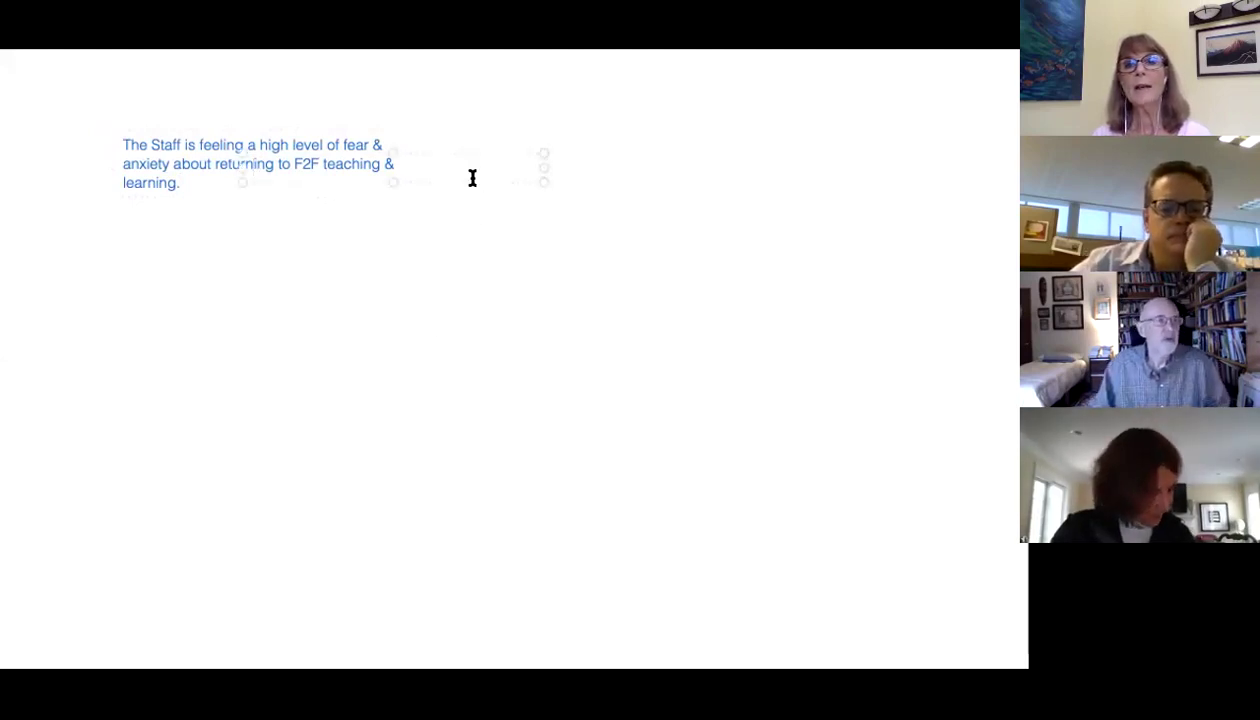
{"action": "left_click", "coordinate": [545, 300]}
Place a new empty text box near the whiteboard's bottom and nudge it up-right.
{"action": "left_click", "coordinate": [807, 537]}
{"action": "left_click", "coordinate": [650, 638]}
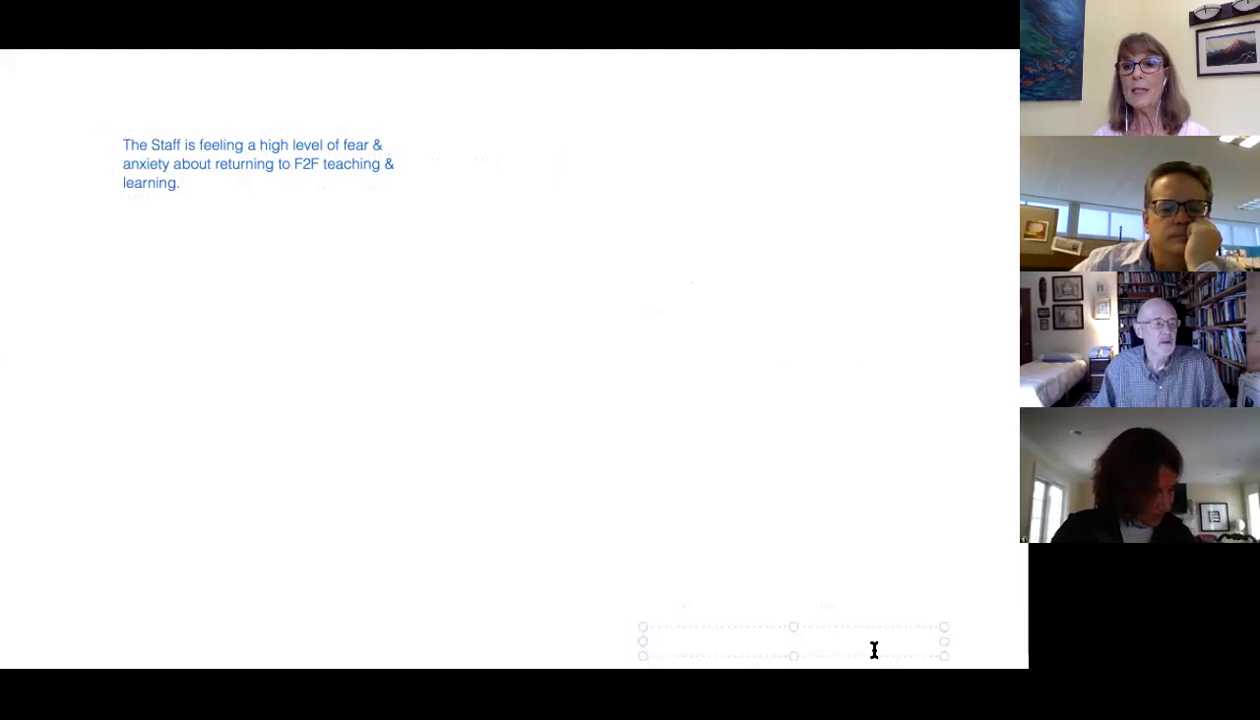
{"action": "left_click_drag", "start_coordinate": [874, 650], "coordinate": [903, 641]}
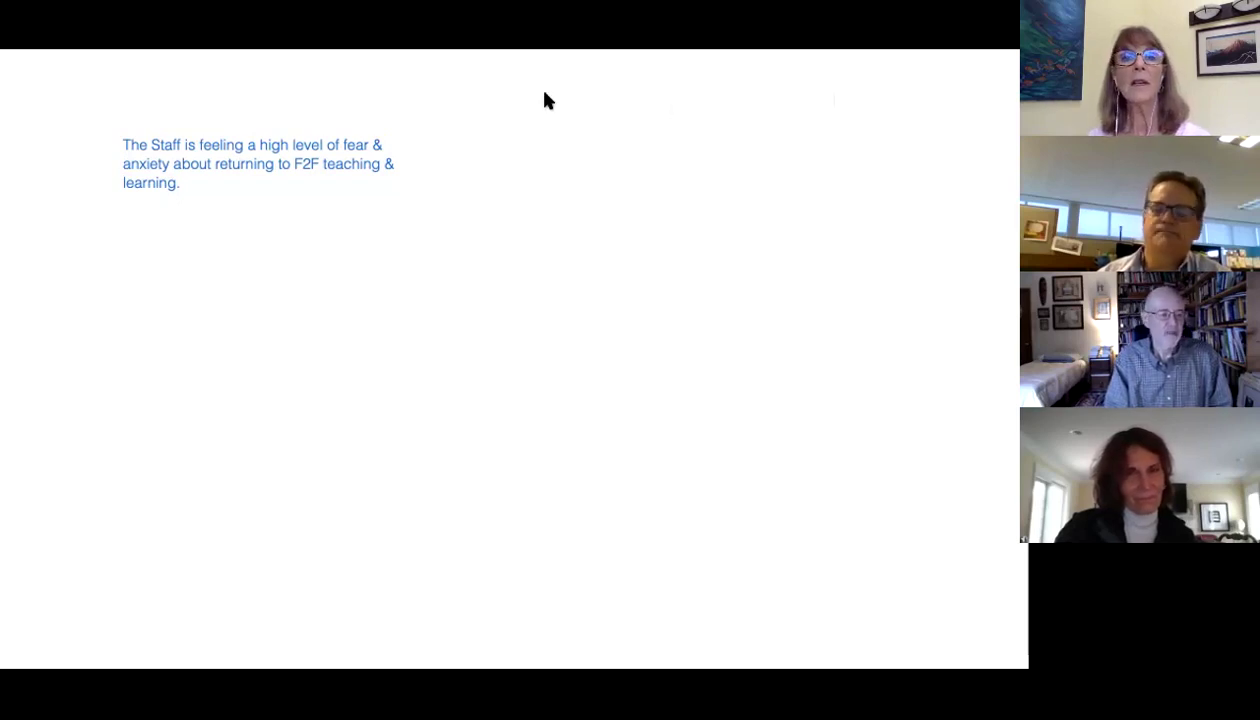
Add the reframe '--> The staff feels safe and confident to return to school' beside the challenge.
{"action": "left_click", "coordinate": [430, 146]}
{"action": "type", "text": "The staff feels"}
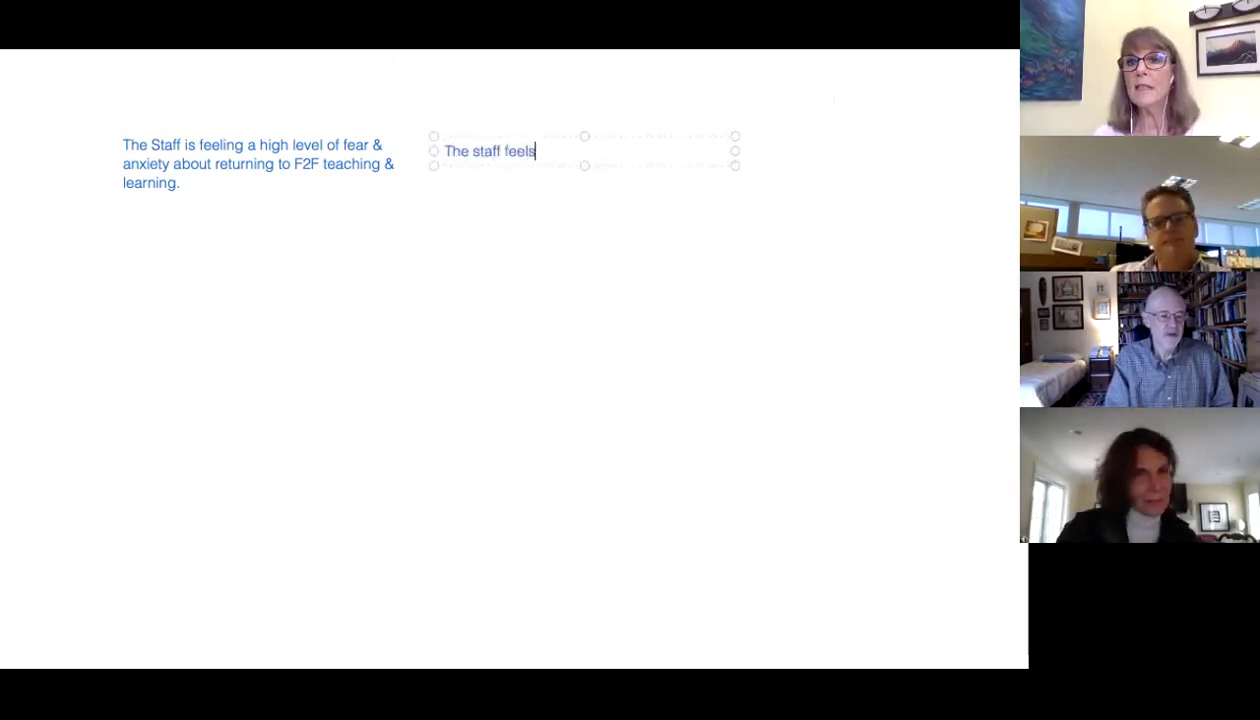
{"action": "type", "text": " sa"}
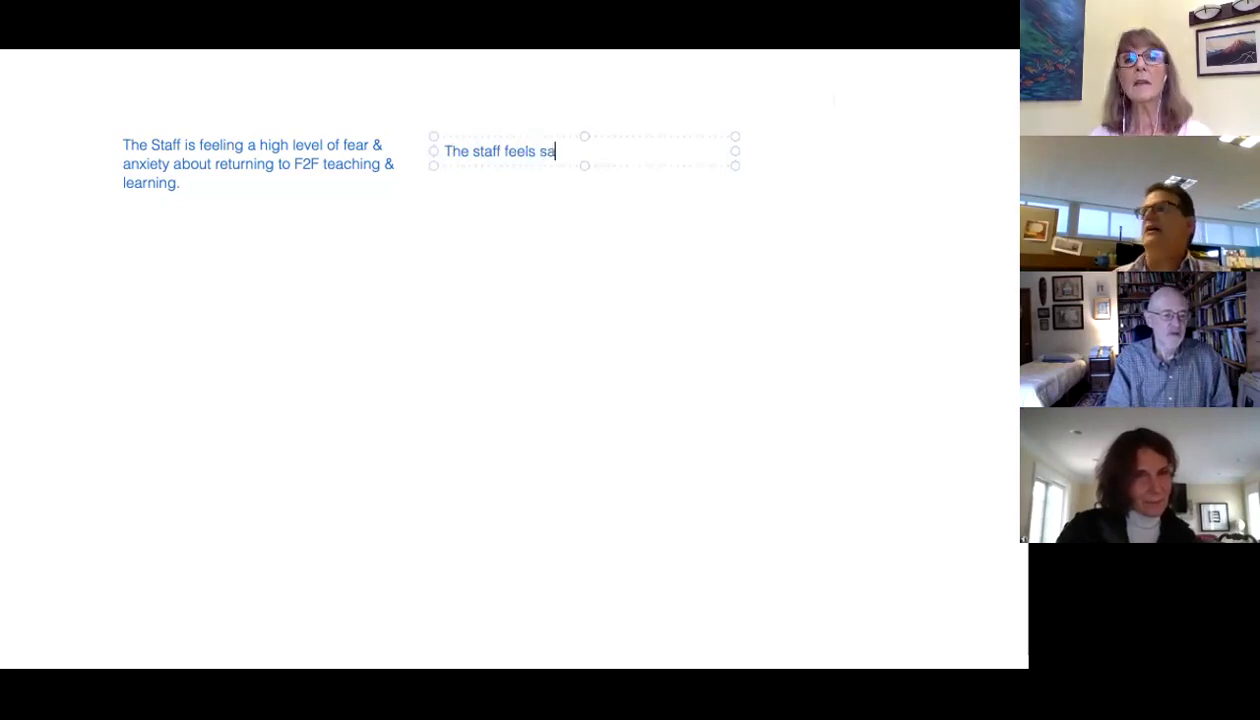
{"action": "type", "text": "fe and confident to return to school"}
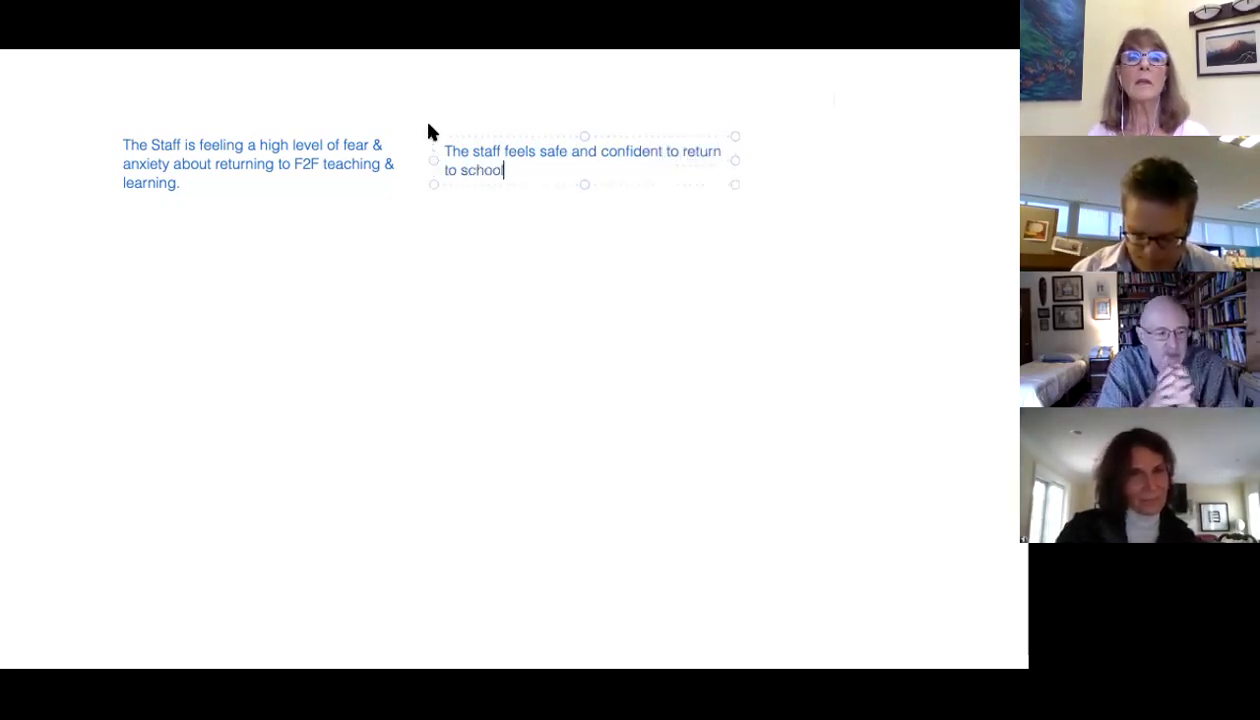
{"action": "left_click", "coordinate": [441, 150]}
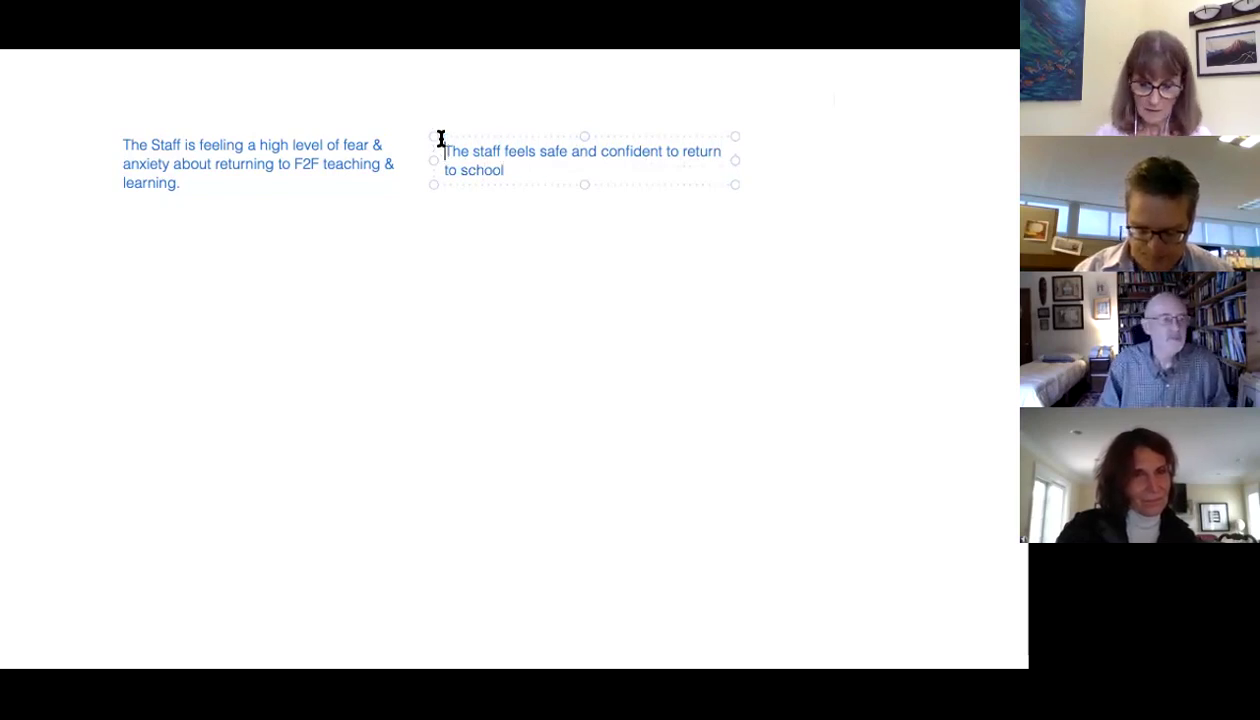
{"action": "type", "text": "-->"}
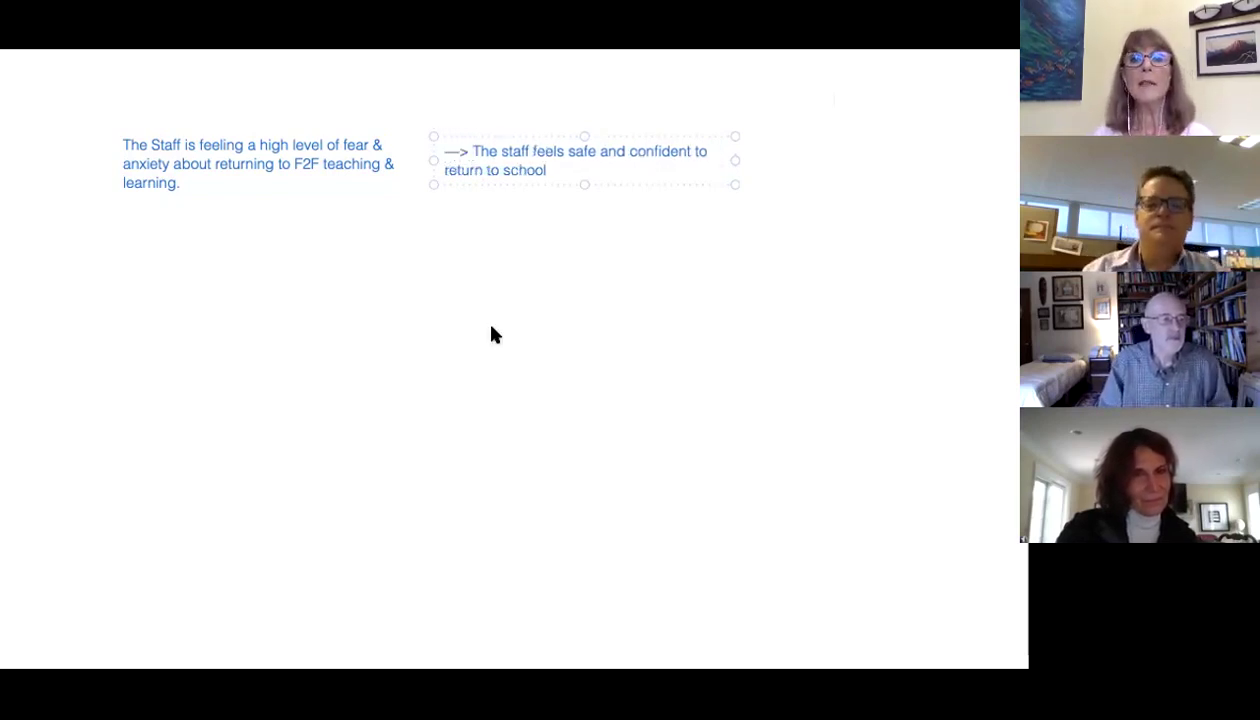
{"action": "left_click", "coordinate": [503, 297]}
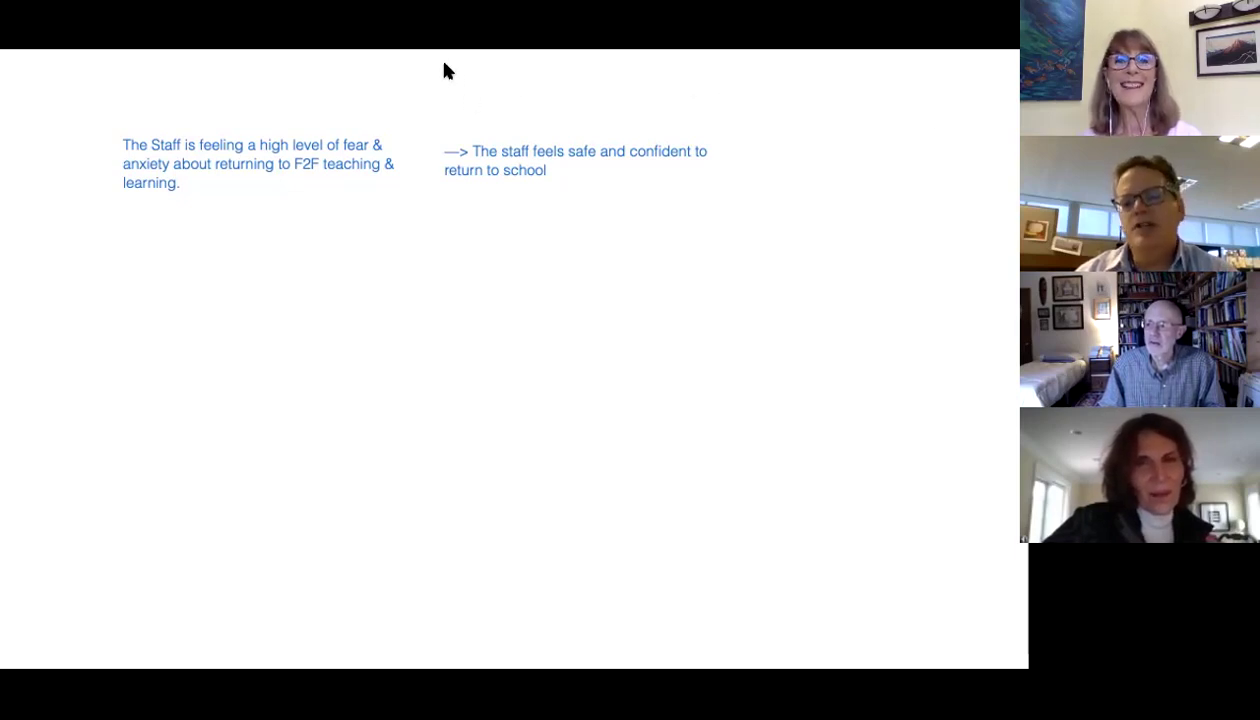
Add '--> Teachers and students are living in a healthy and thriving environment.' right of the reframe.
{"action": "left_click", "coordinate": [625, 190]}
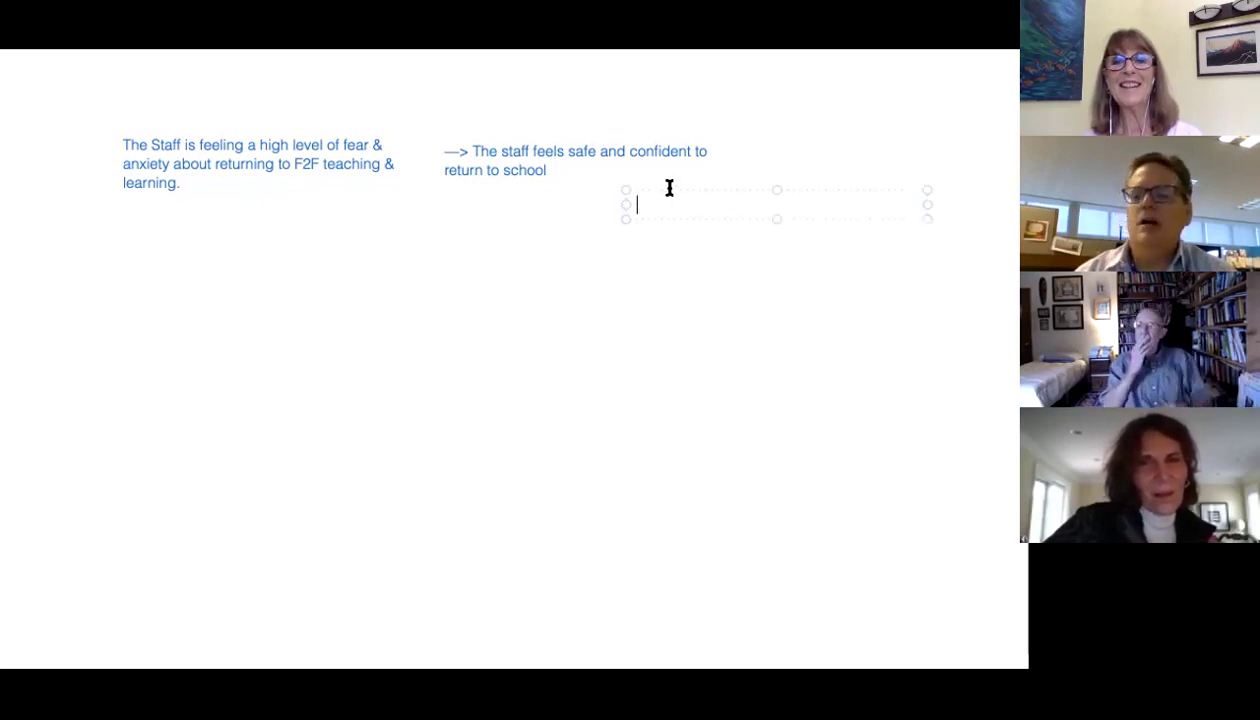
{"action": "left_click_drag", "start_coordinate": [669, 190], "coordinate": [761, 140]}
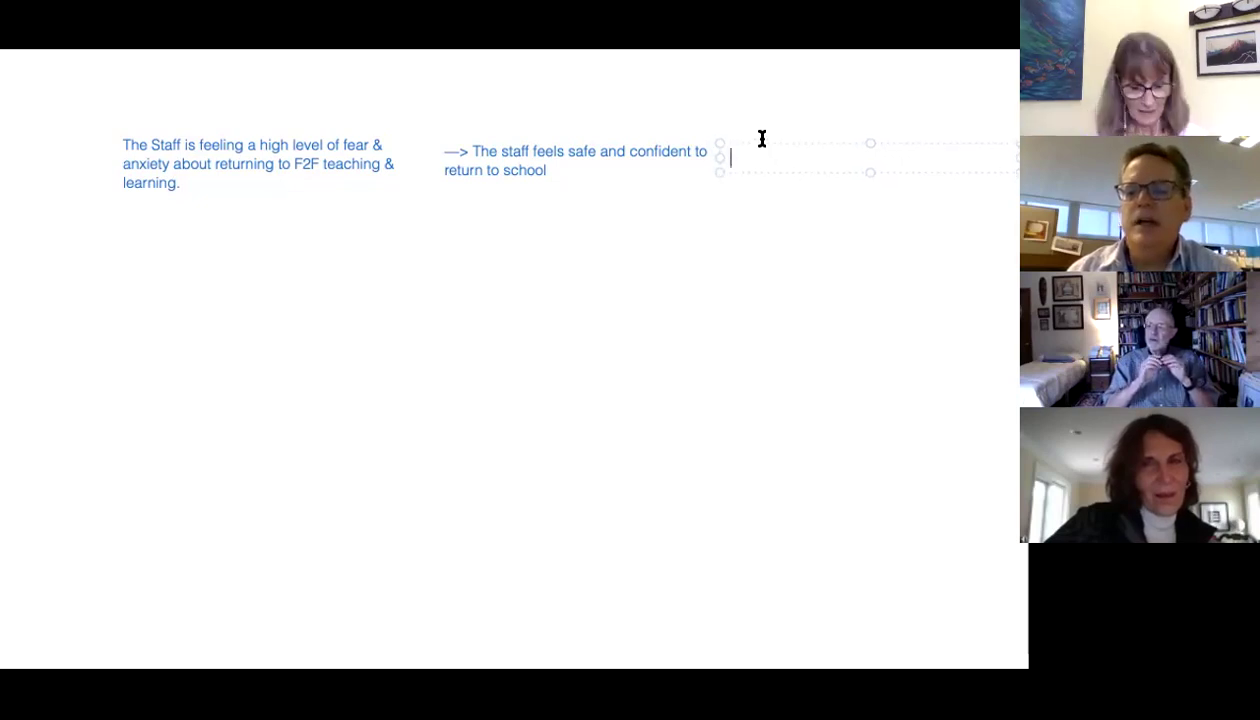
{"action": "type", "text": "--"}
{"action": "type", "text": "> Teacher"}
{"action": "type", "text": "s and s"}
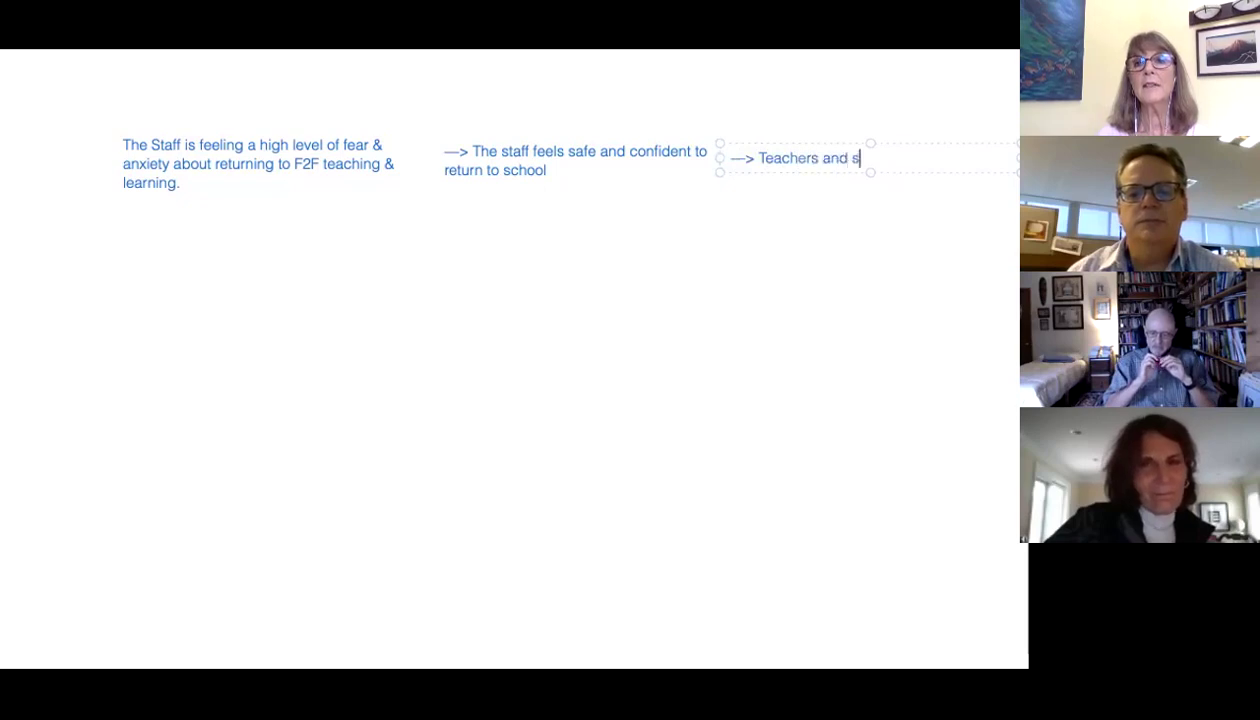
{"action": "type", "text": "tudents are l"}
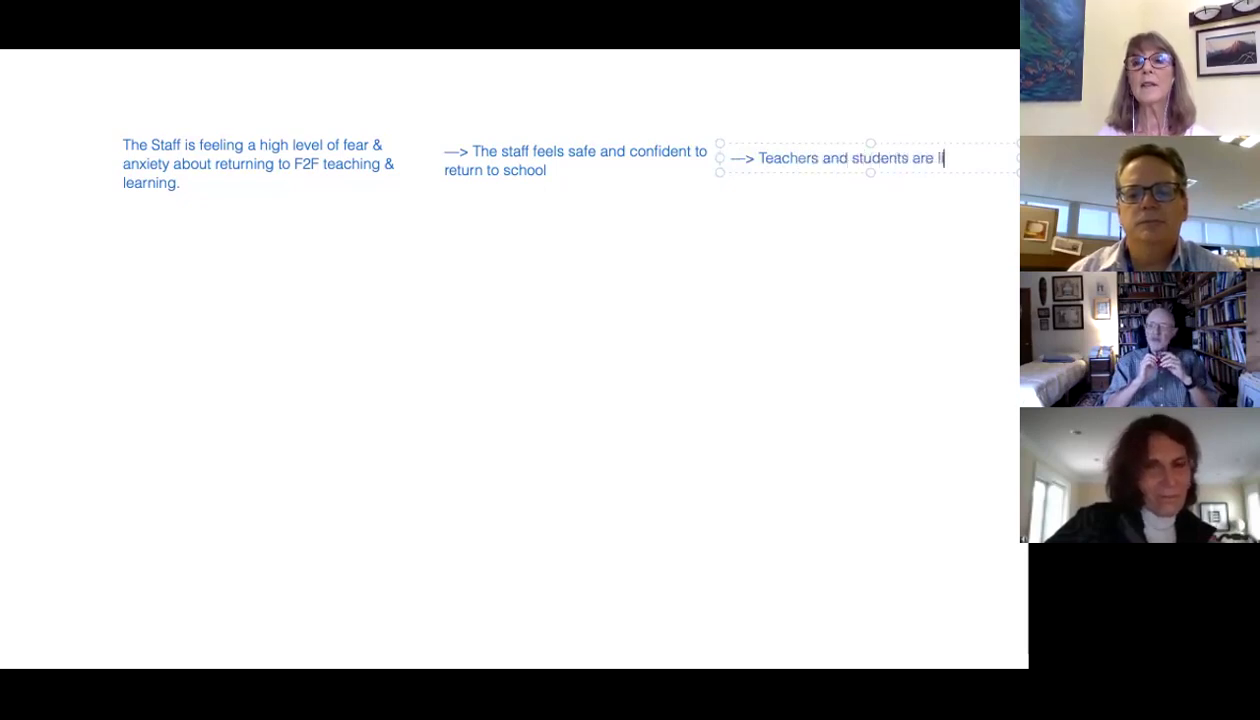
{"action": "type", "text": "iving in a hea"}
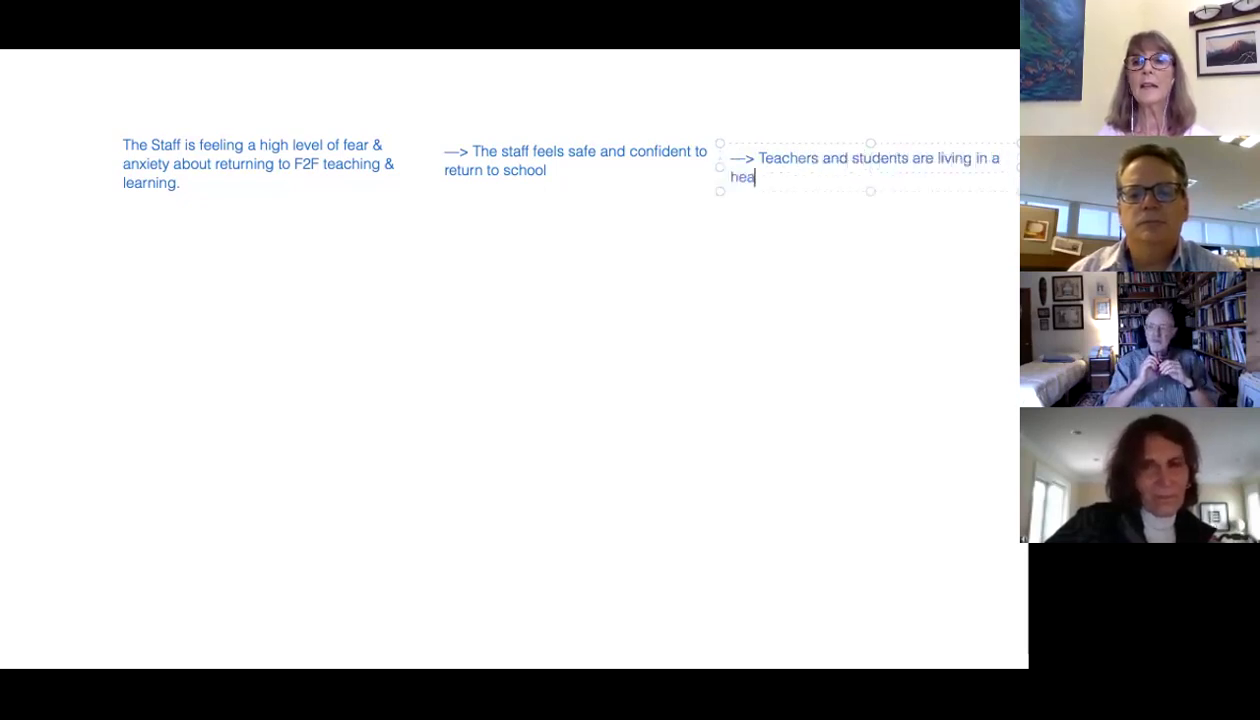
{"action": "type", "text": "lthy and "}
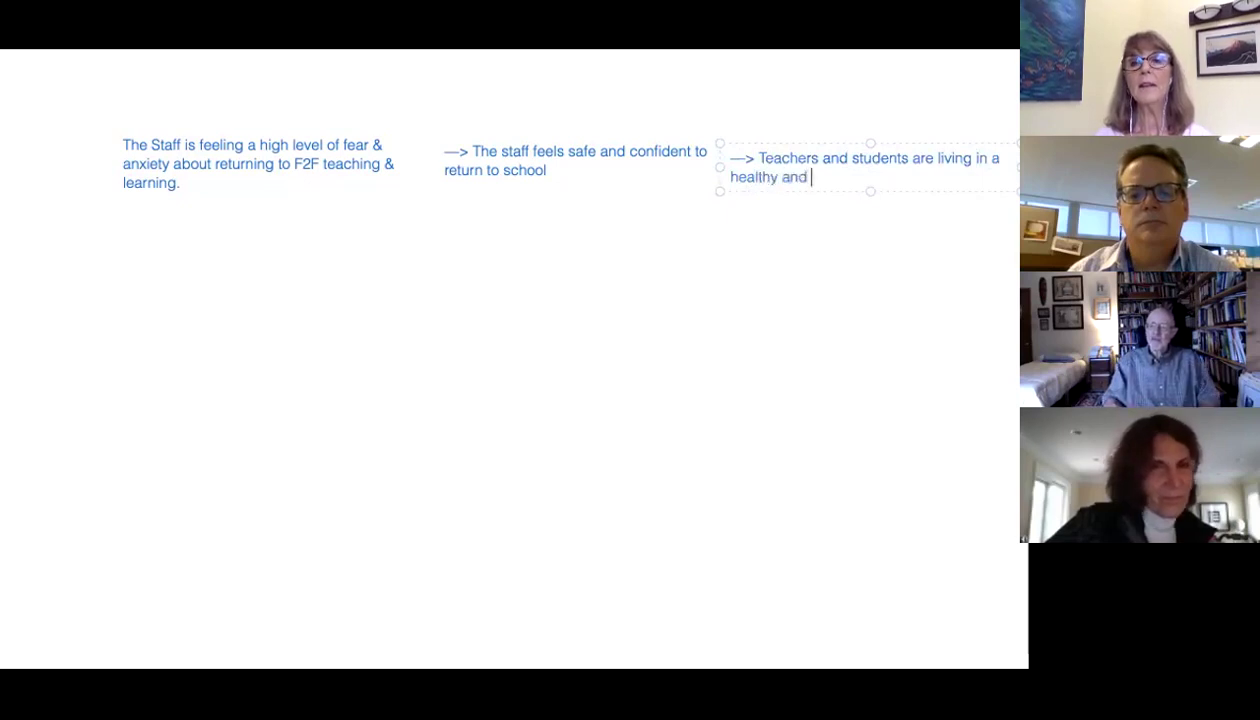
{"action": "type", "text": "thriving enviro"}
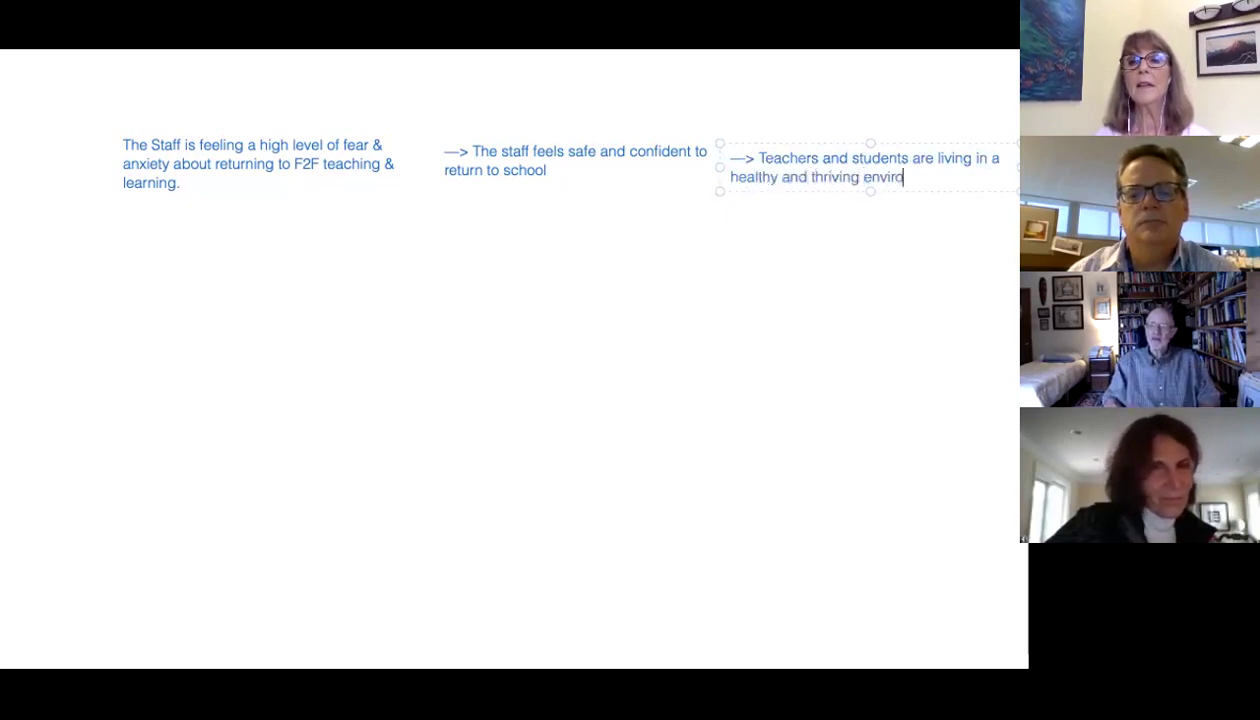
{"action": "type", "text": "nment."}
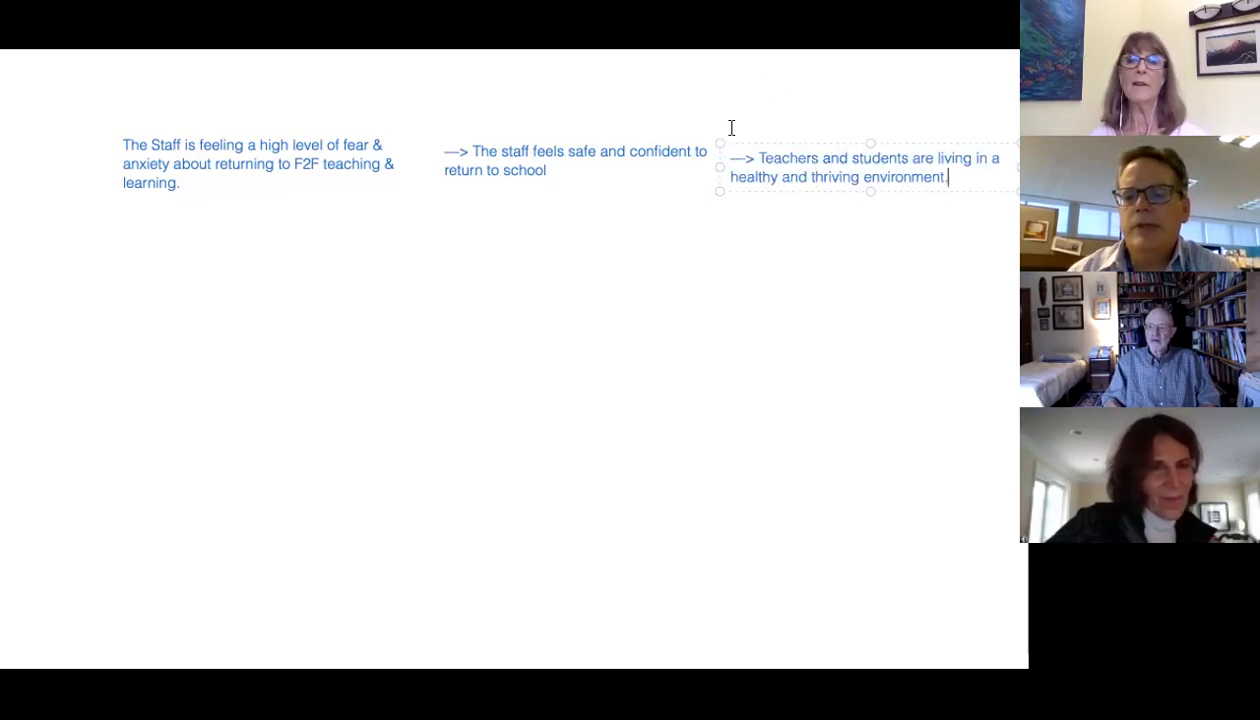
{"action": "left_click", "coordinate": [772, 484]}
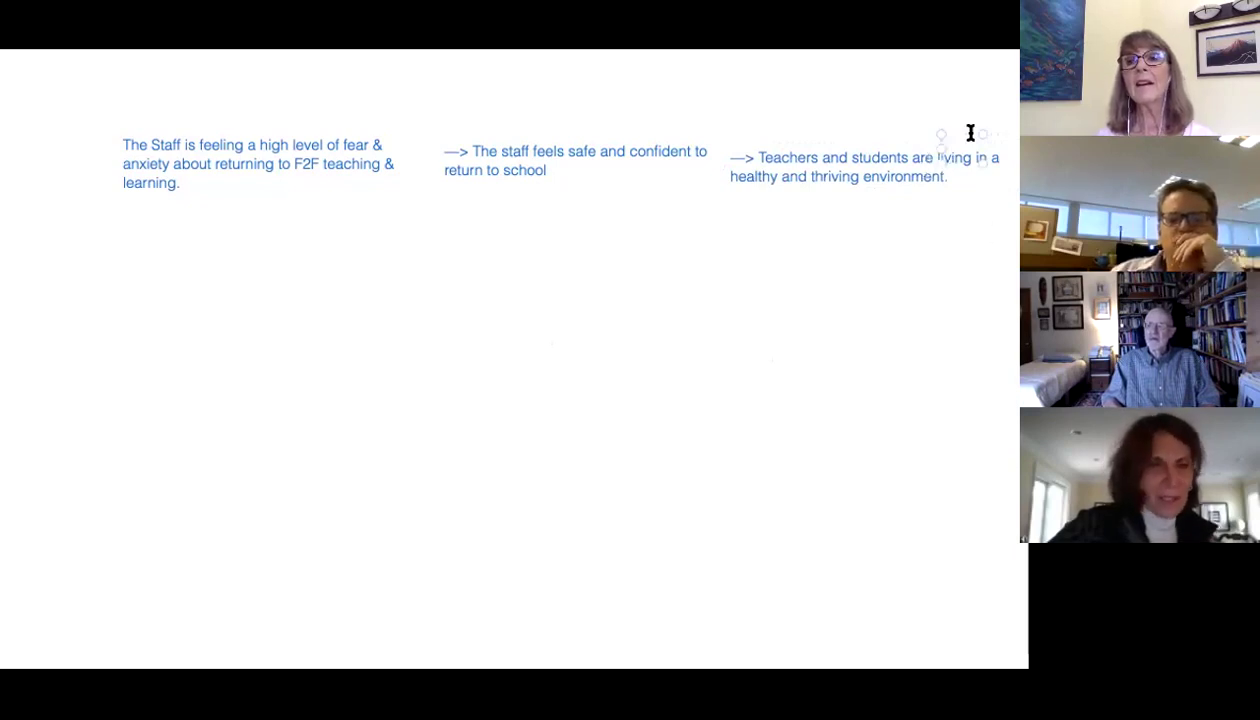
Append 'for learning' after 'environment.' in the third statement.
{"action": "left_click", "coordinate": [965, 167]}
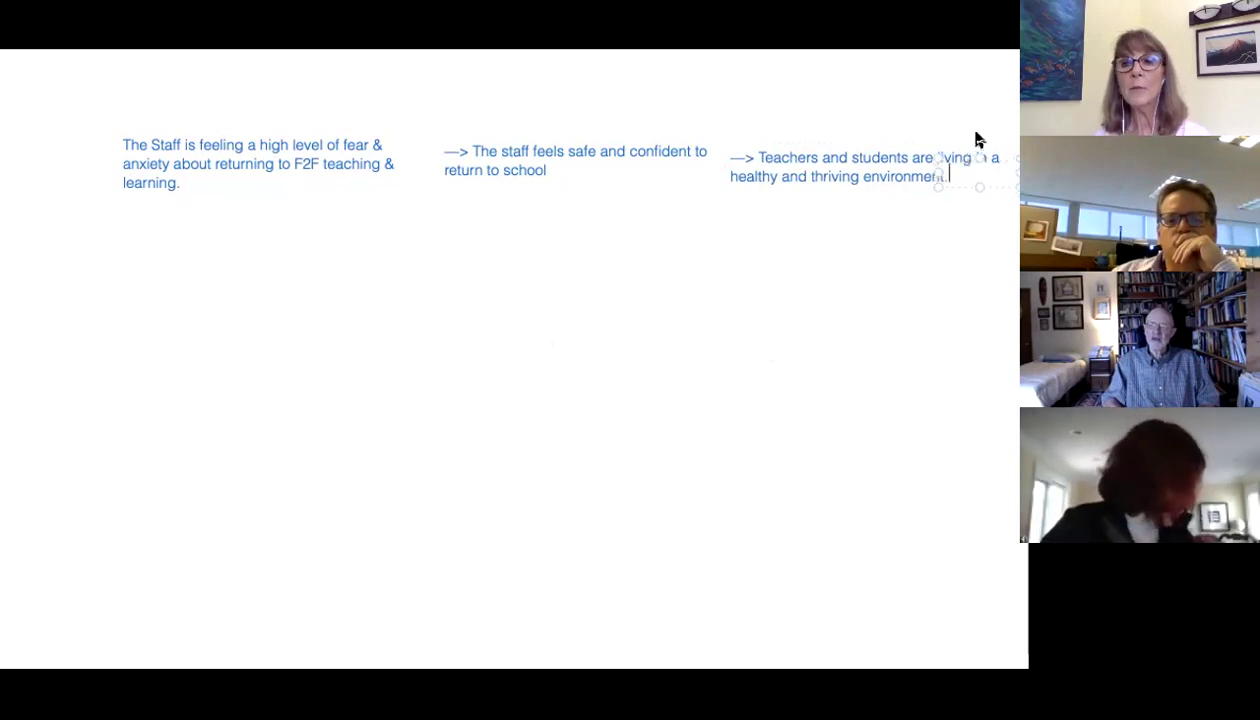
{"action": "type", "text": "for learning"}
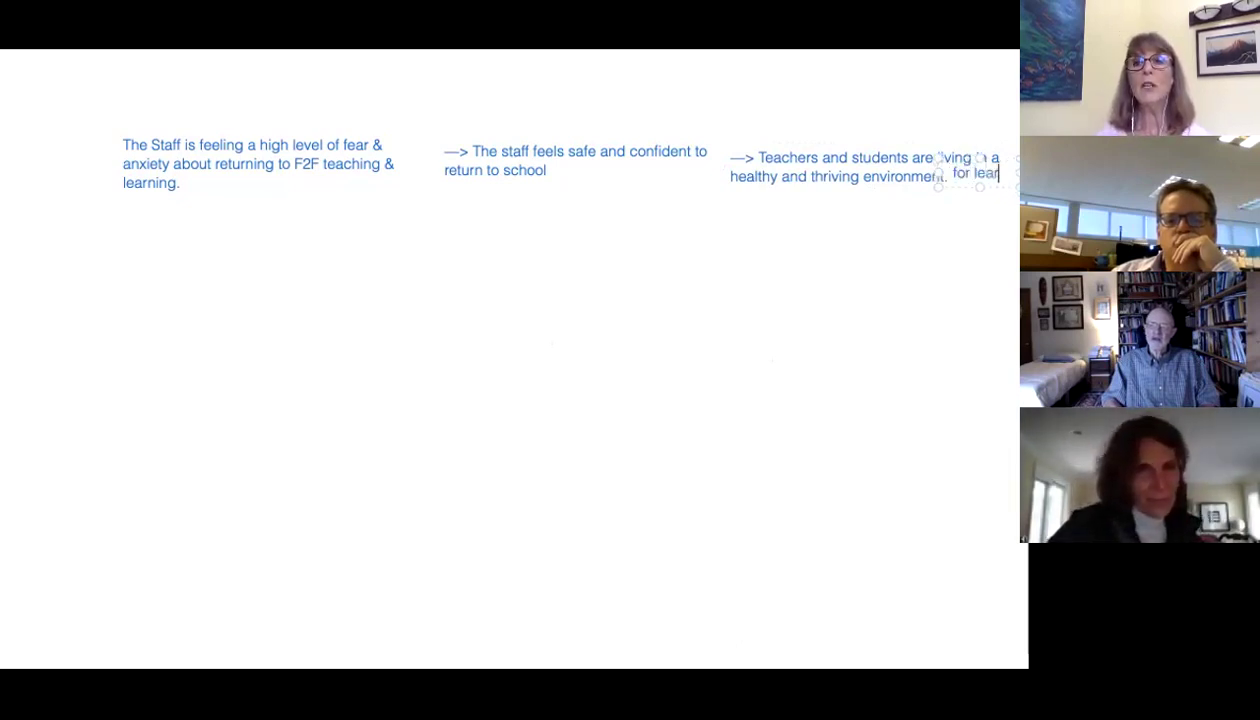
{"action": "left_click", "coordinate": [990, 245]}
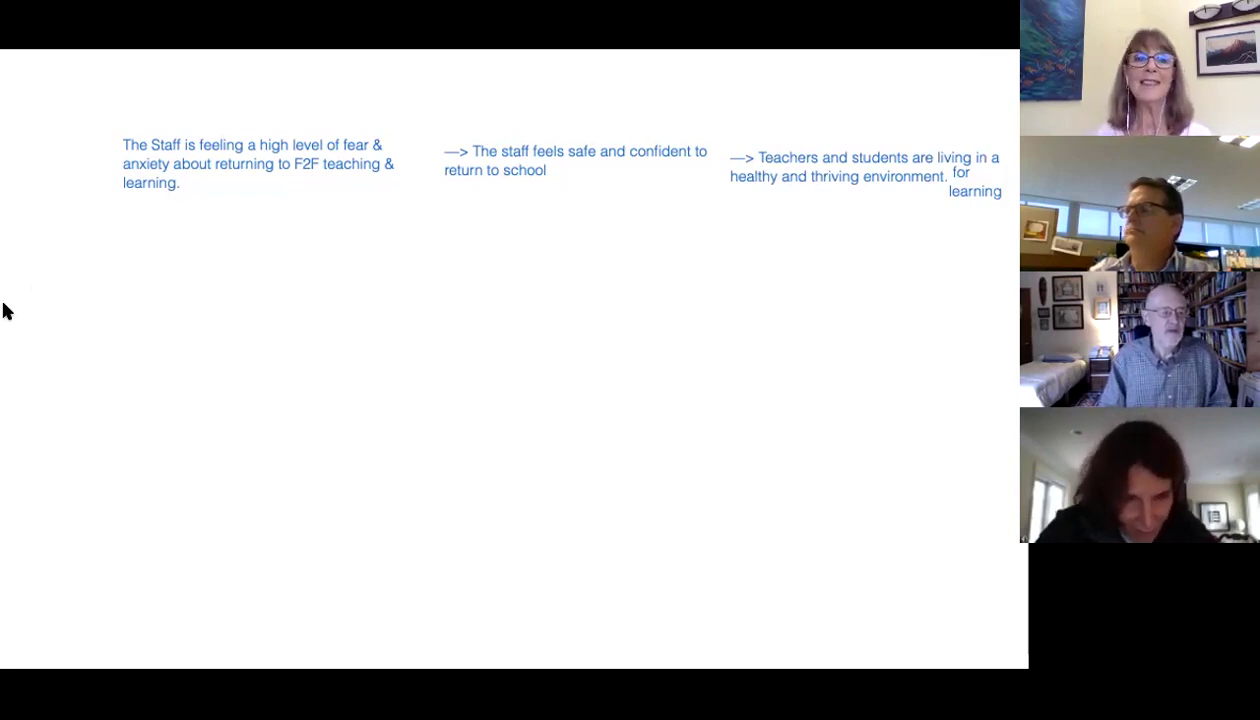
Add the green question 'How are other schools opening safely?' below the first statement.
{"action": "left_click", "coordinate": [48, 242]}
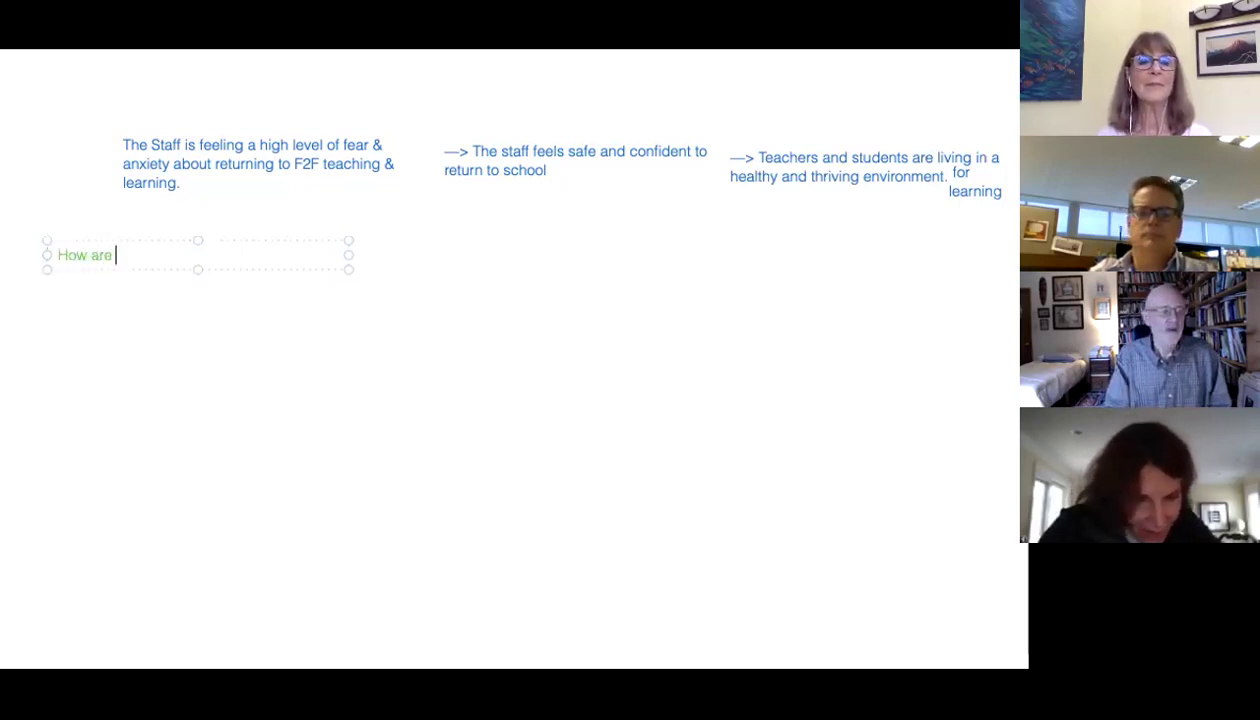
{"action": "type", "text": "How are other schools opening safely?"}
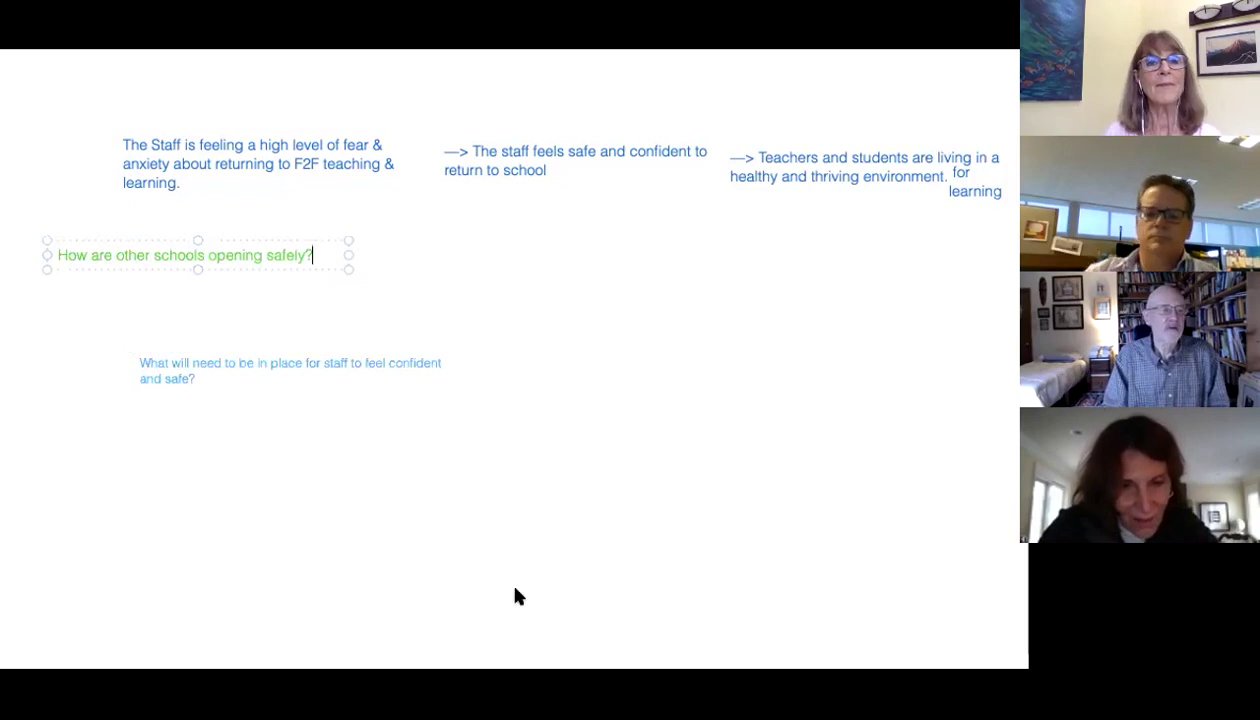
{"action": "left_click", "coordinate": [408, 547]}
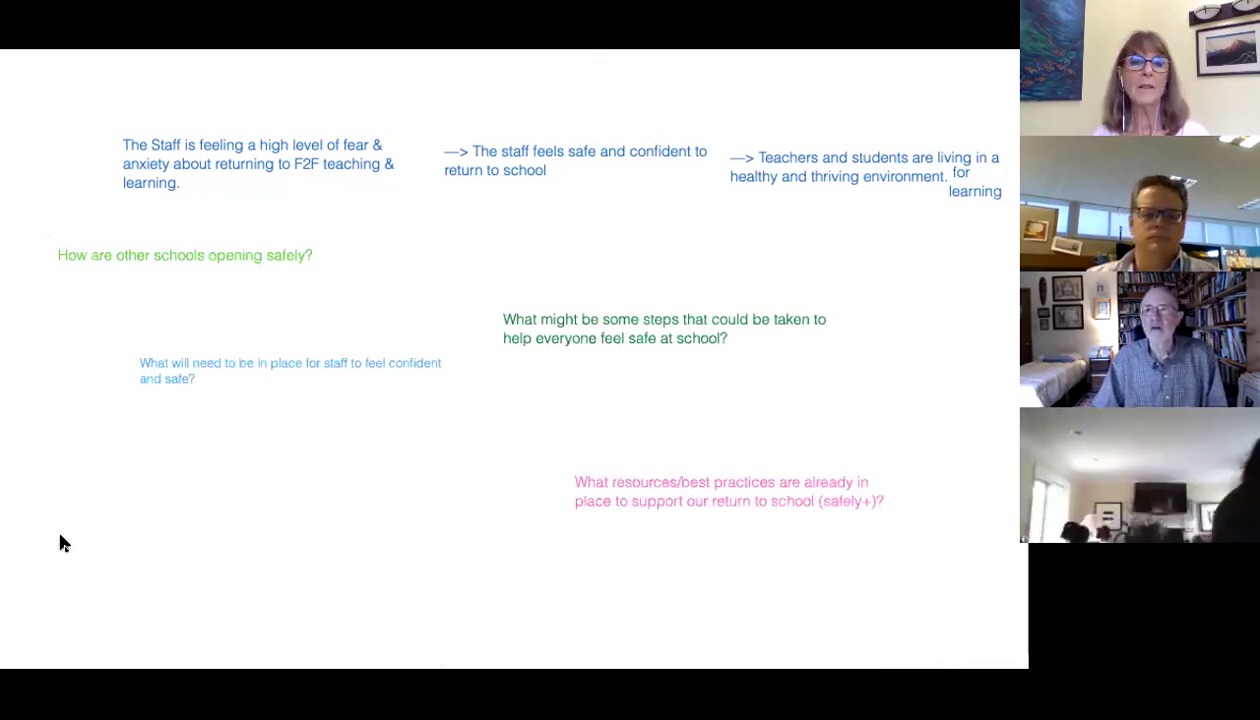
Add the green question 'What will help you feel confident and safe?' at the whiteboard's lower left.
{"action": "left_click", "coordinate": [40, 463]}
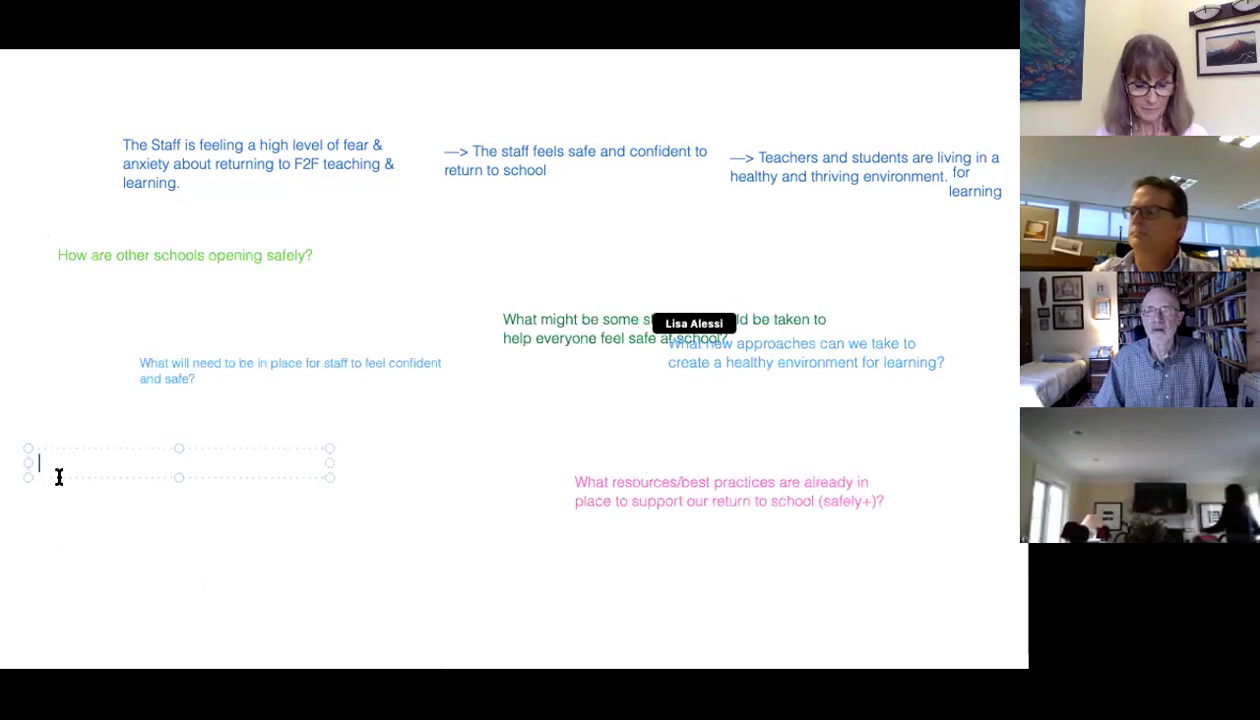
{"action": "type", "text": "What "}
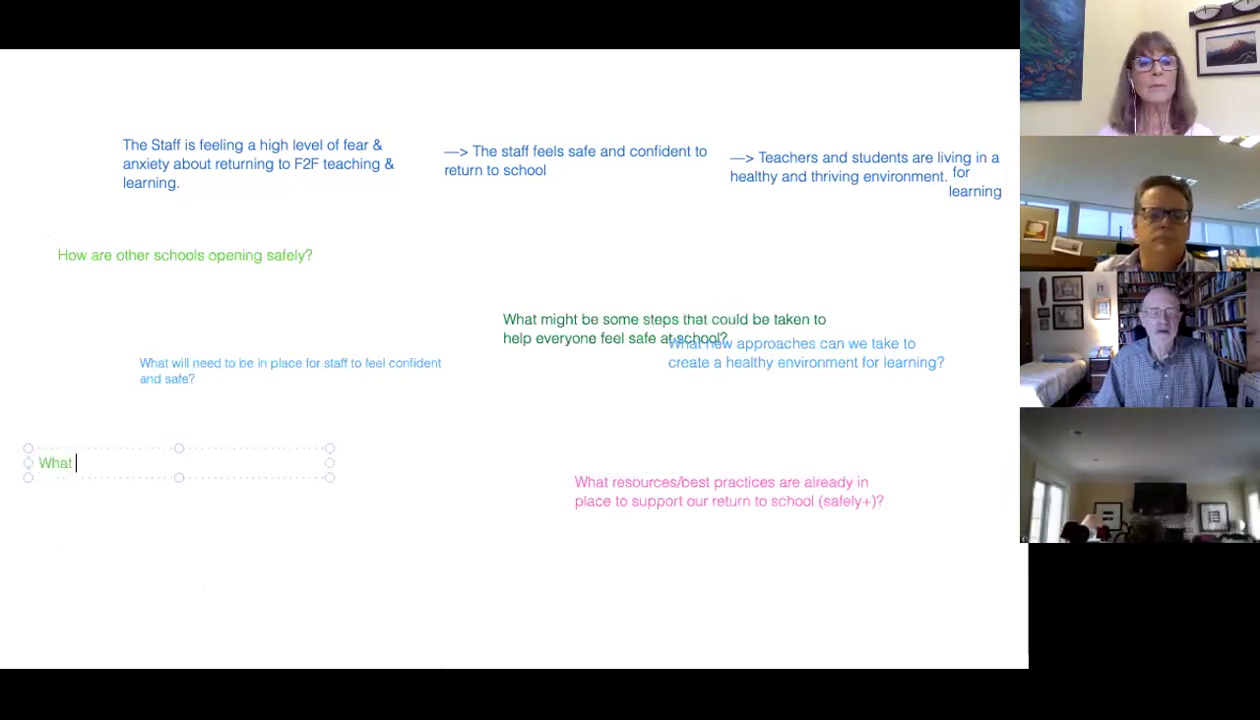
{"action": "type", "text": "will "}
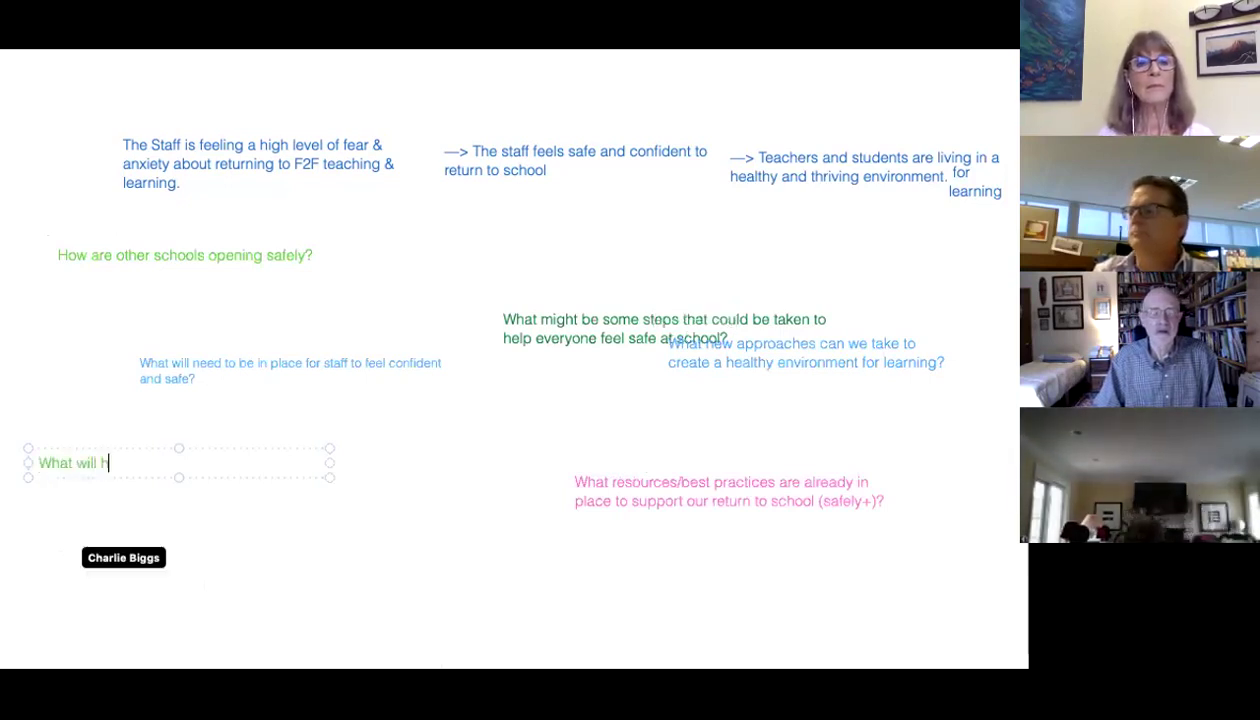
{"action": "type", "text": "help you feel "}
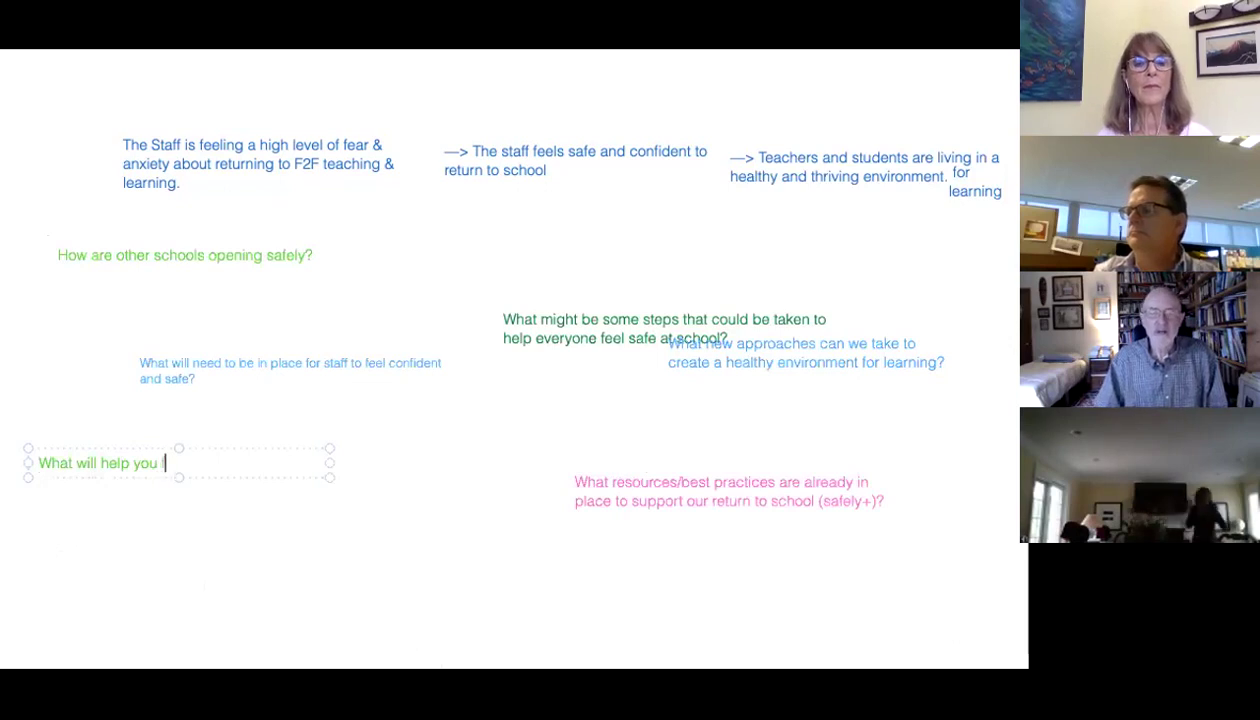
{"action": "type", "text": "confident"}
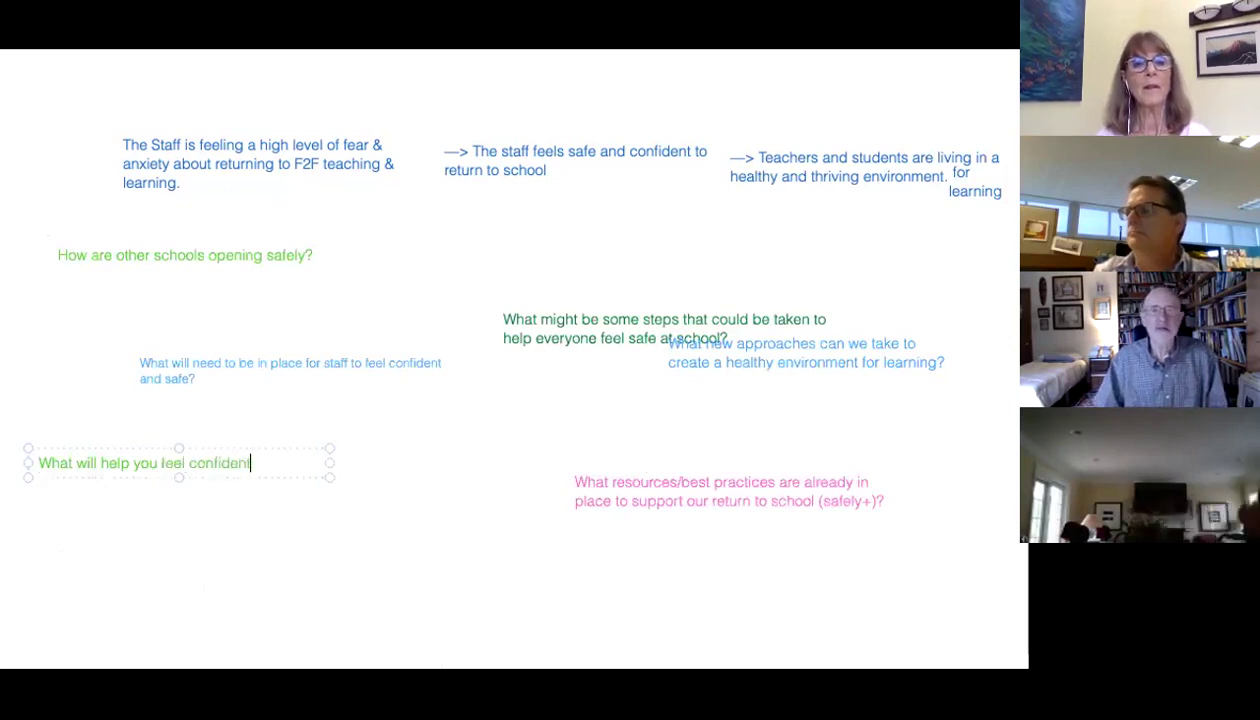
{"action": "type", "text": " and safe?"}
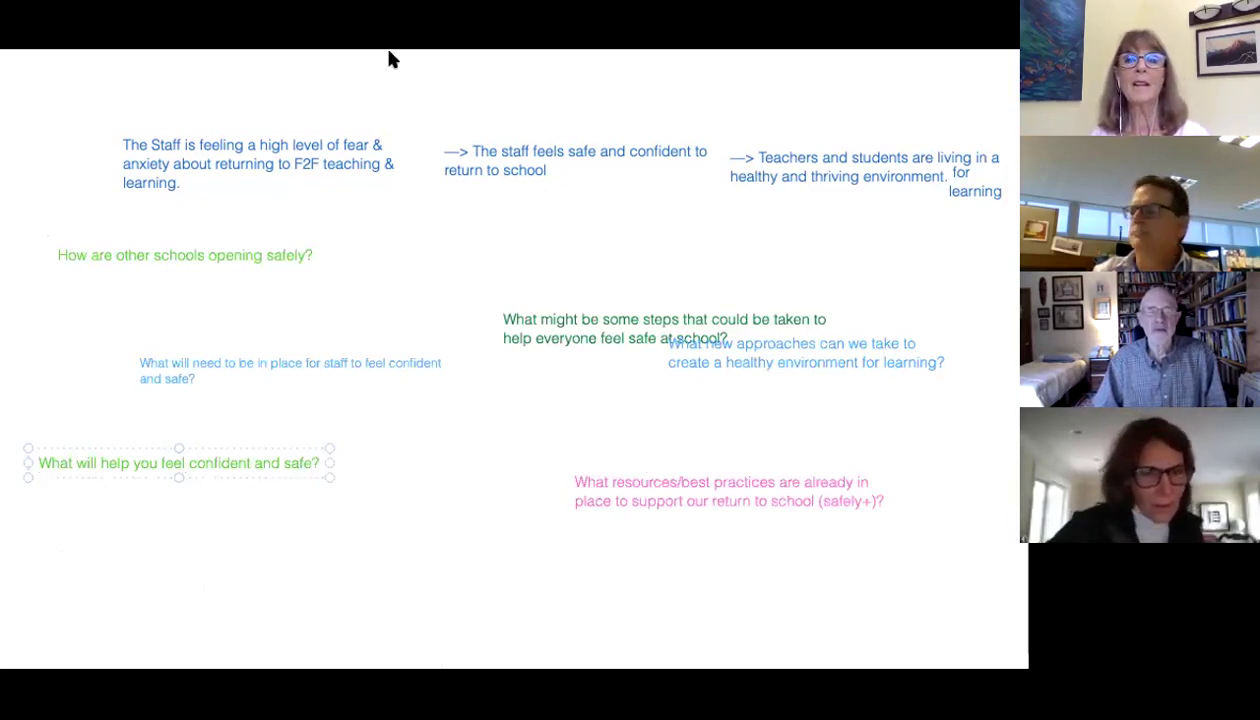
{"action": "left_click", "coordinate": [945, 397]}
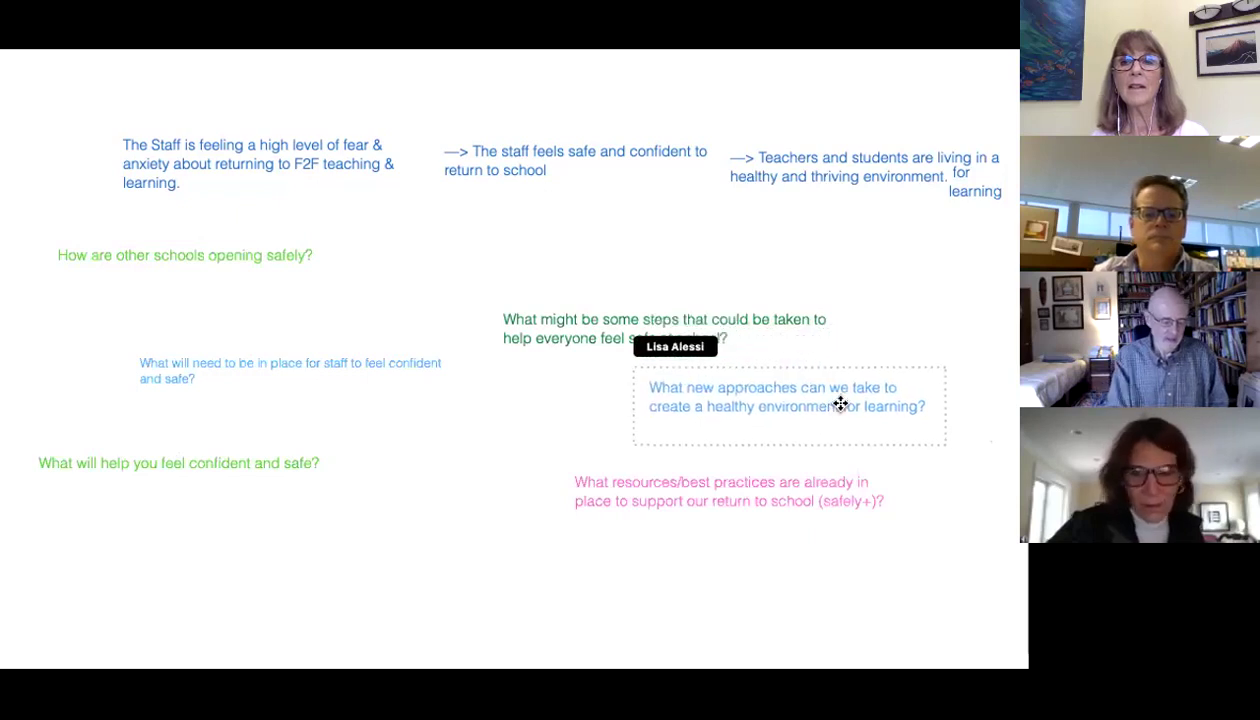
Nudge the 'What new approaches…' question up so it no longer overlaps the question above.
{"action": "left_click_drag", "start_coordinate": [840, 403], "coordinate": [838, 396]}
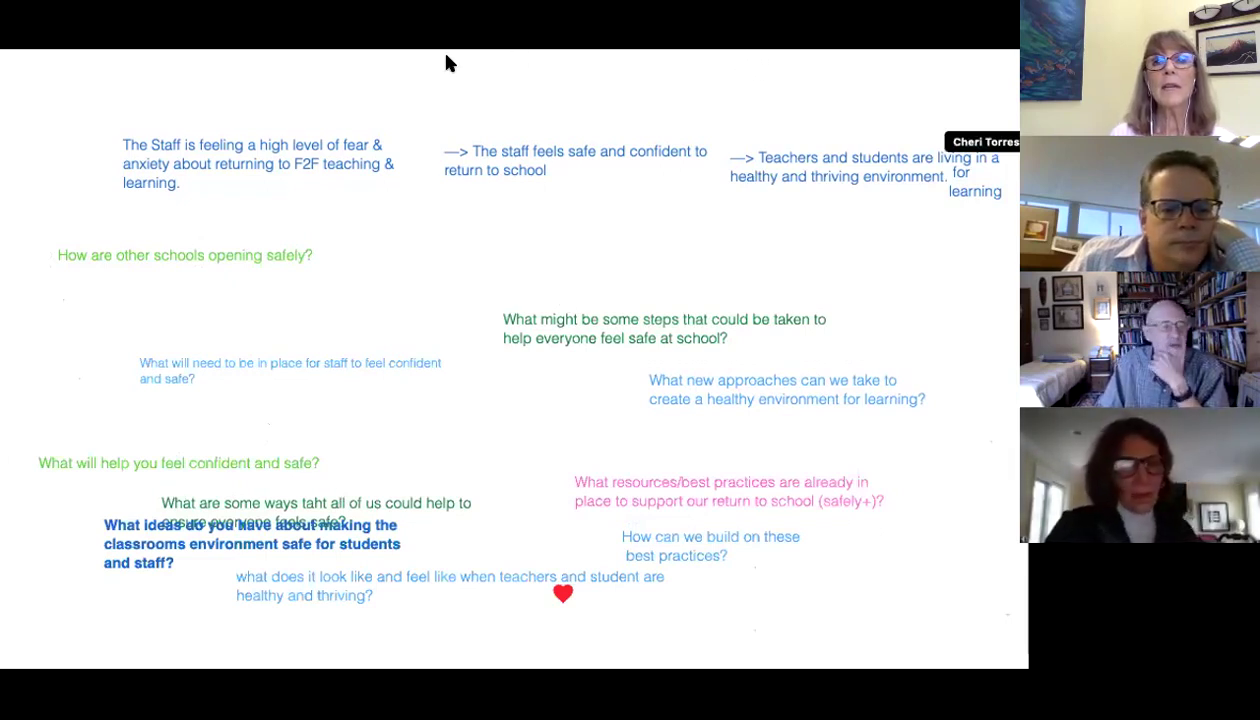
Type 'What might get in our way and how might we manage ahead for that' below the middle statement.
{"action": "left_click", "coordinate": [436, 236]}
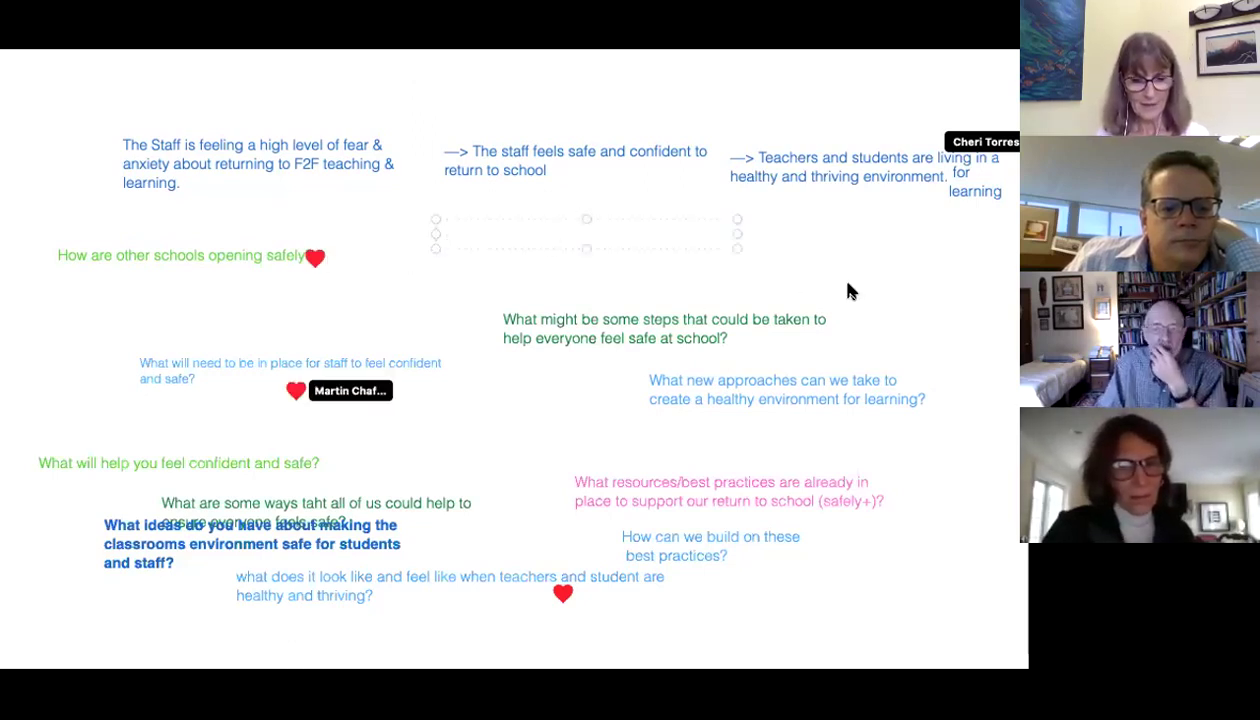
{"action": "type", "text": "What might get in "}
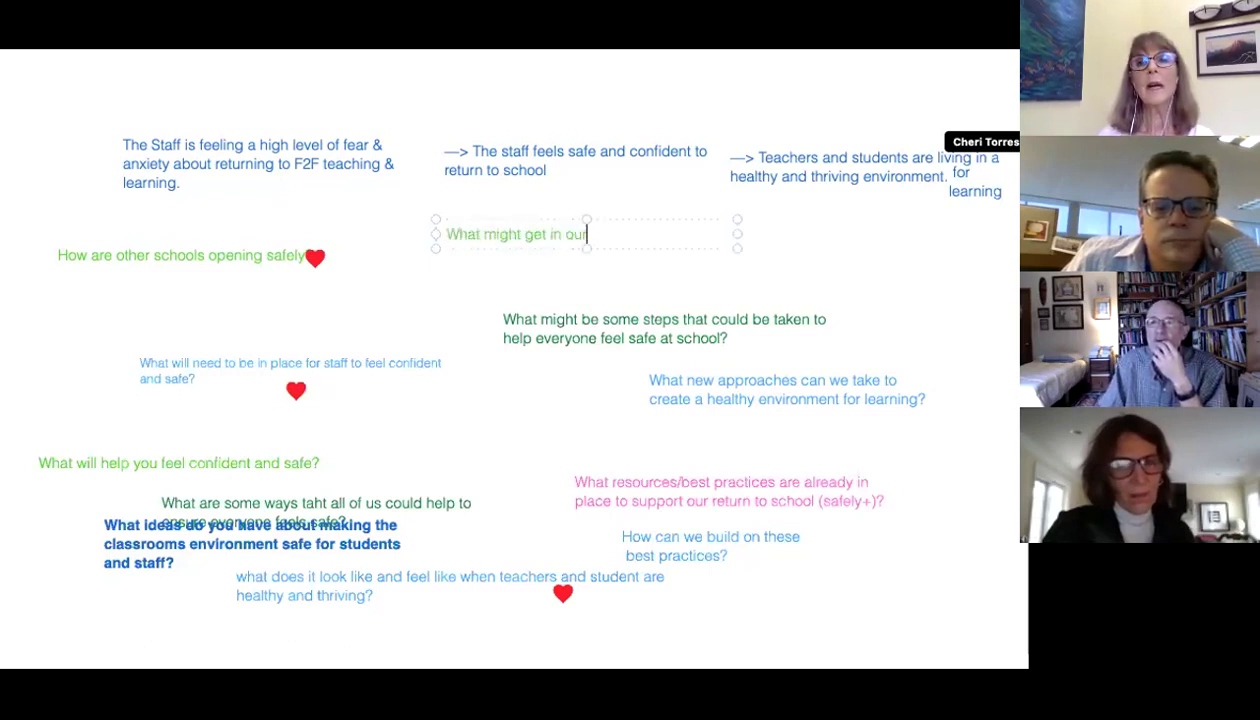
{"action": "type", "text": "our way and how might we manage ahead"}
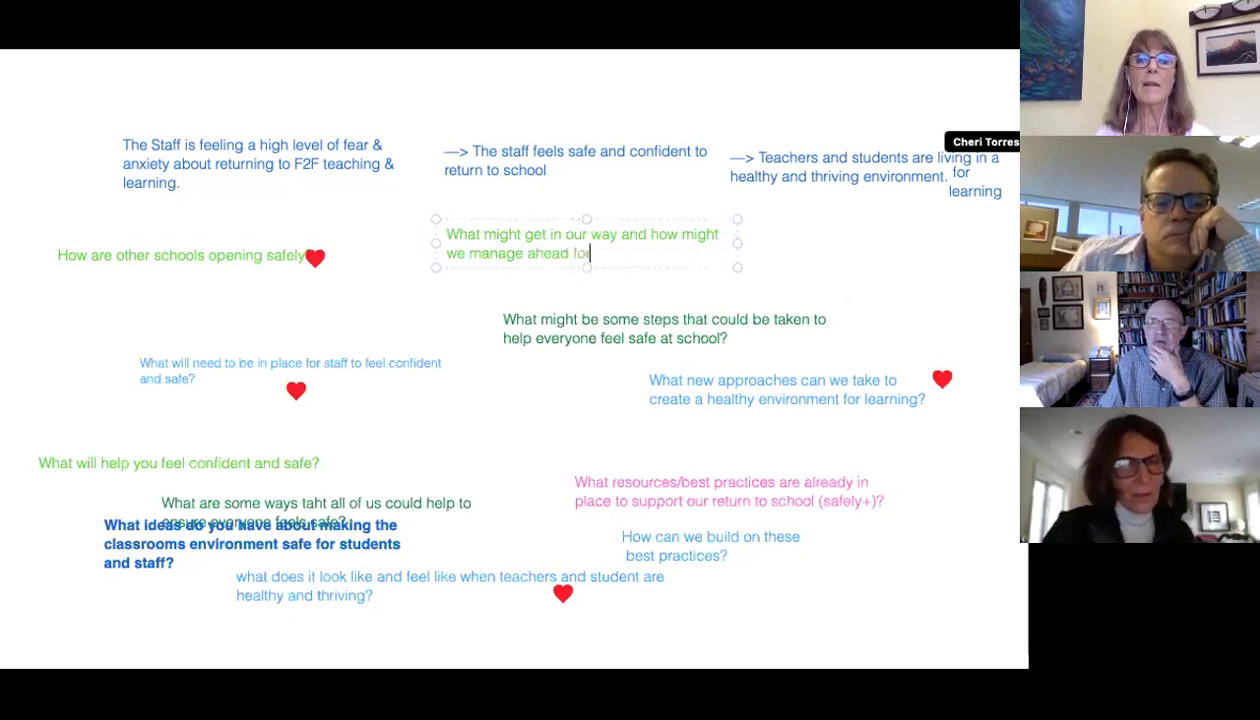
{"action": "type", "text": " for that?"}
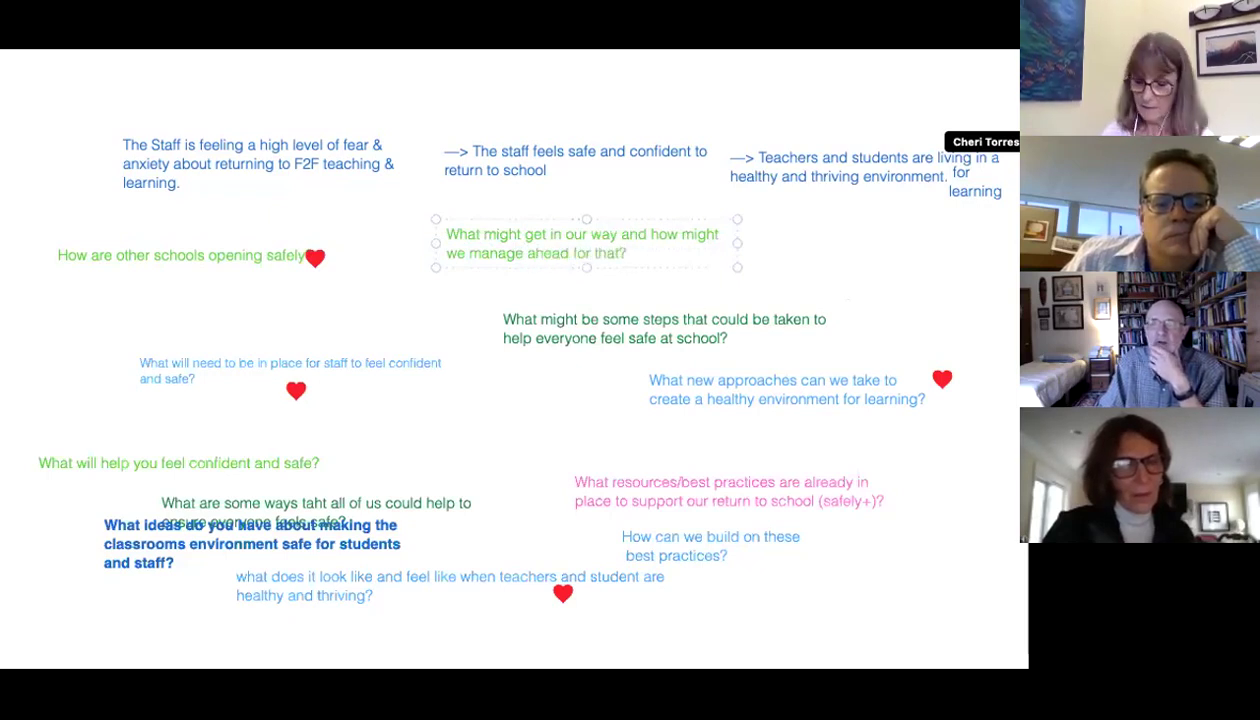
Replace 'manage' with 'plan' so the question reads '…how might we plan ahead for that?'.
{"action": "left_click", "coordinate": [561, 253]}
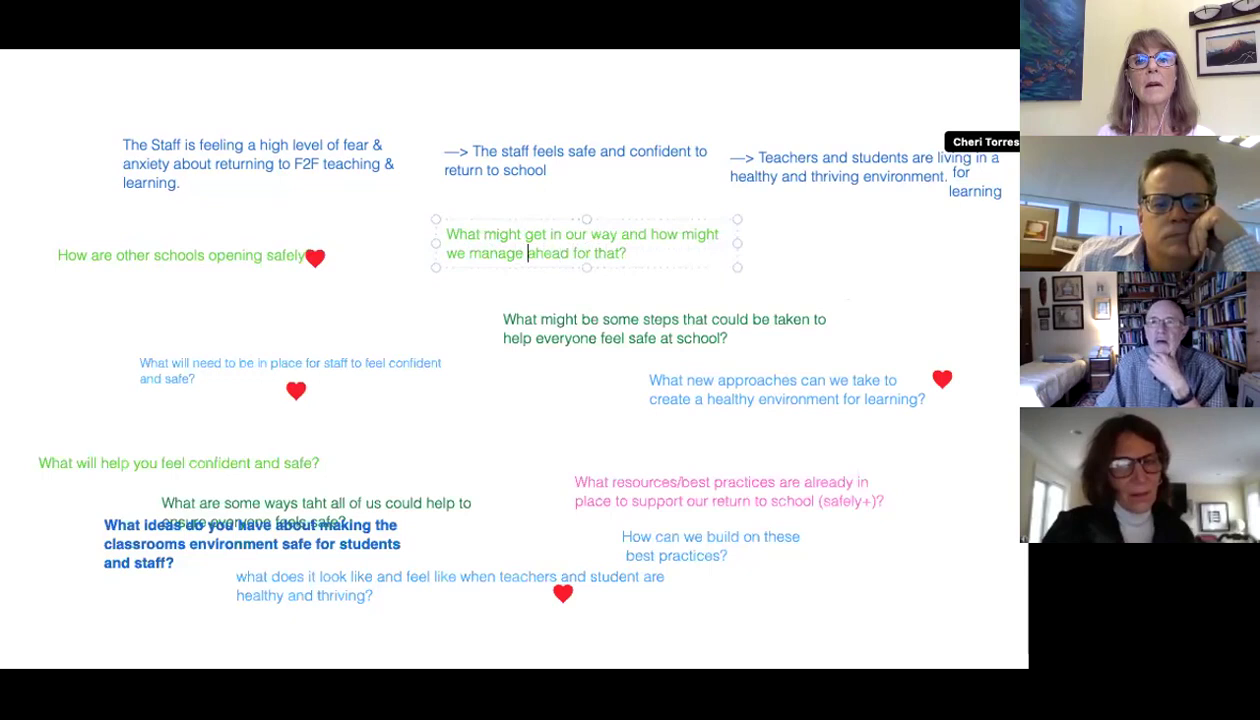
{"action": "key", "text": "BackSpace"}
{"action": "key", "text": "BackSpace"}
{"action": "key", "text": "BackSpace"}
{"action": "key", "text": "BackSpace"}
{"action": "key", "text": "BackSpace"}
{"action": "key", "text": "BackSpace"}
{"action": "key", "text": "BackSpace"}
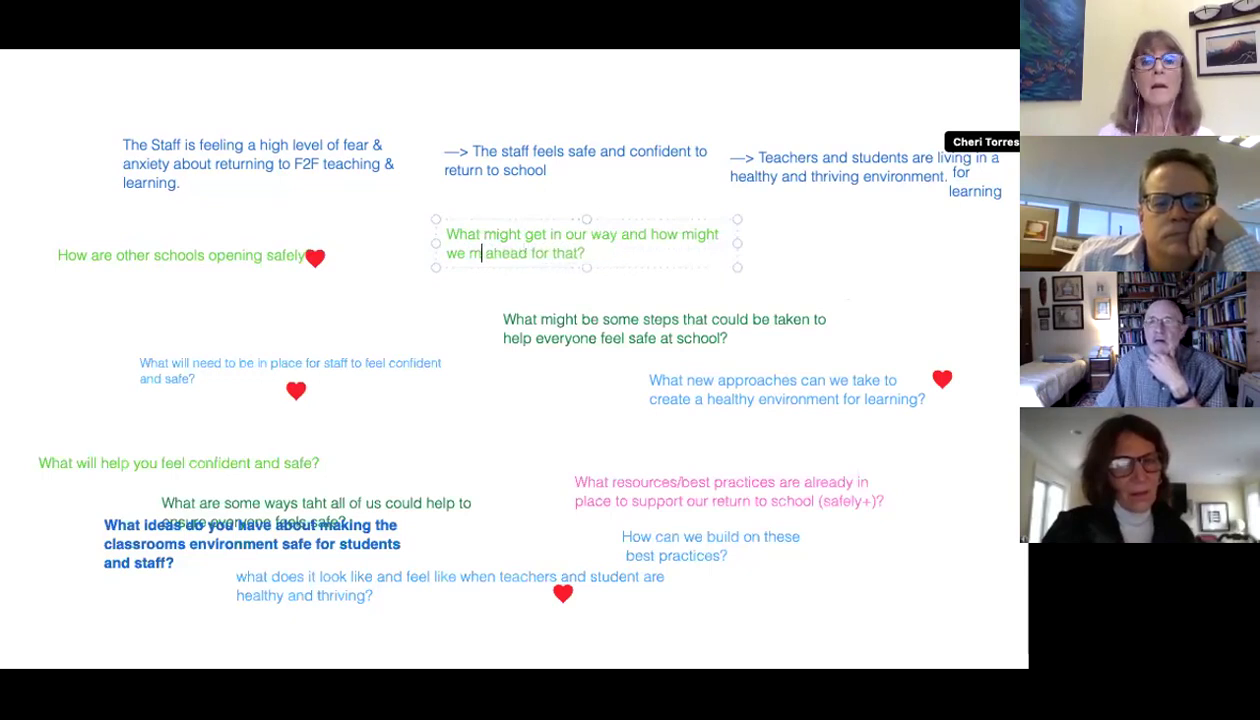
{"action": "type", "text": "plan"}
{"action": "key", "text": "Return"}
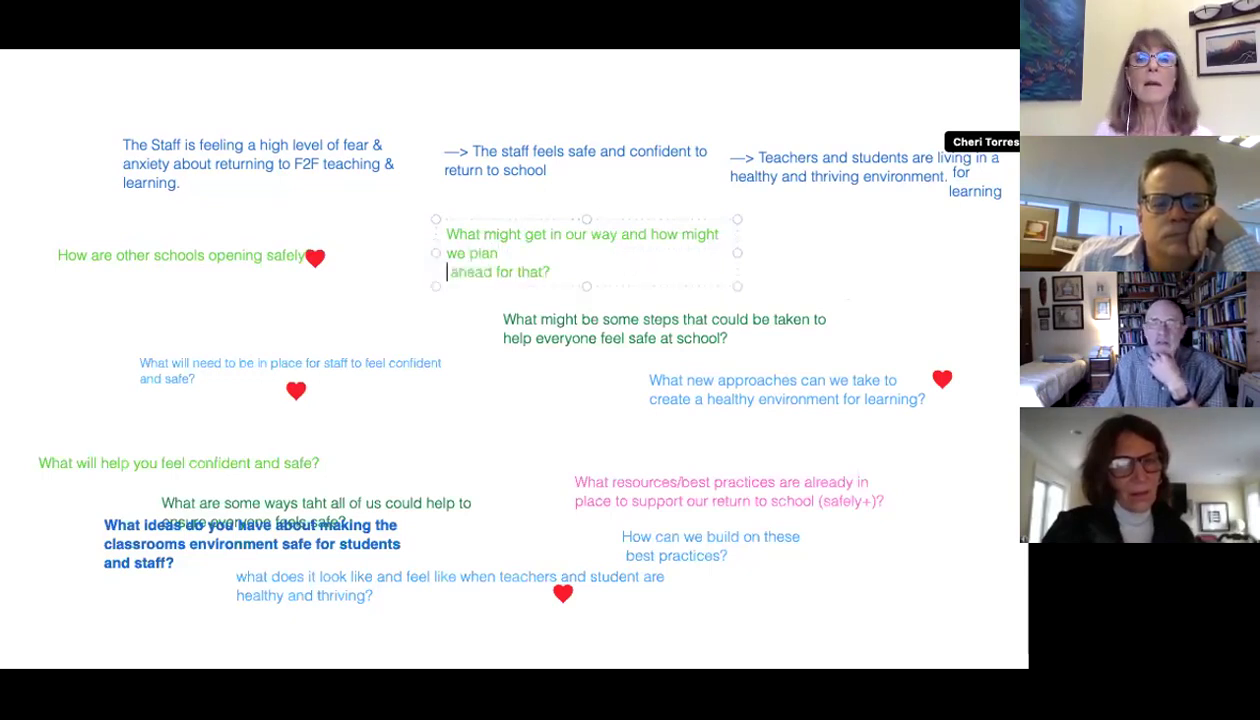
{"action": "key", "text": "BackSpace"}
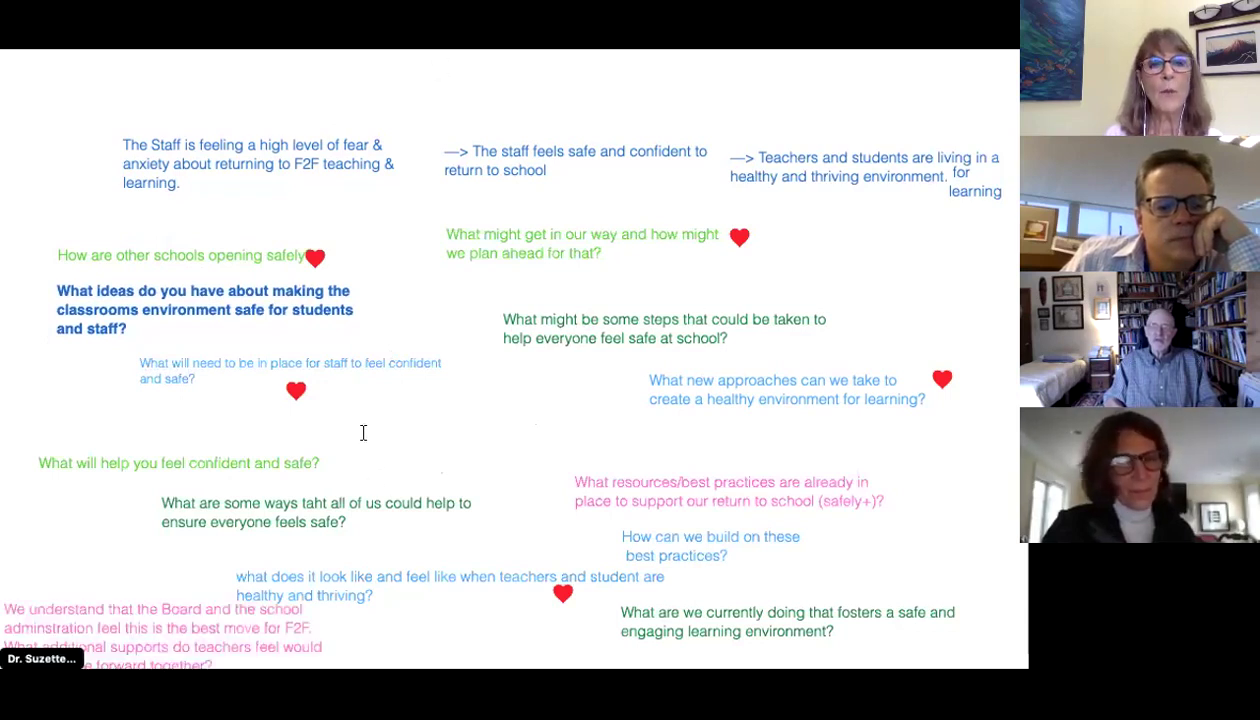
Add 'How might we capaitaliz on this to augment learning?' mid-board and shift the what-does-it-look-like question right.
{"action": "left_click", "coordinate": [366, 431]}
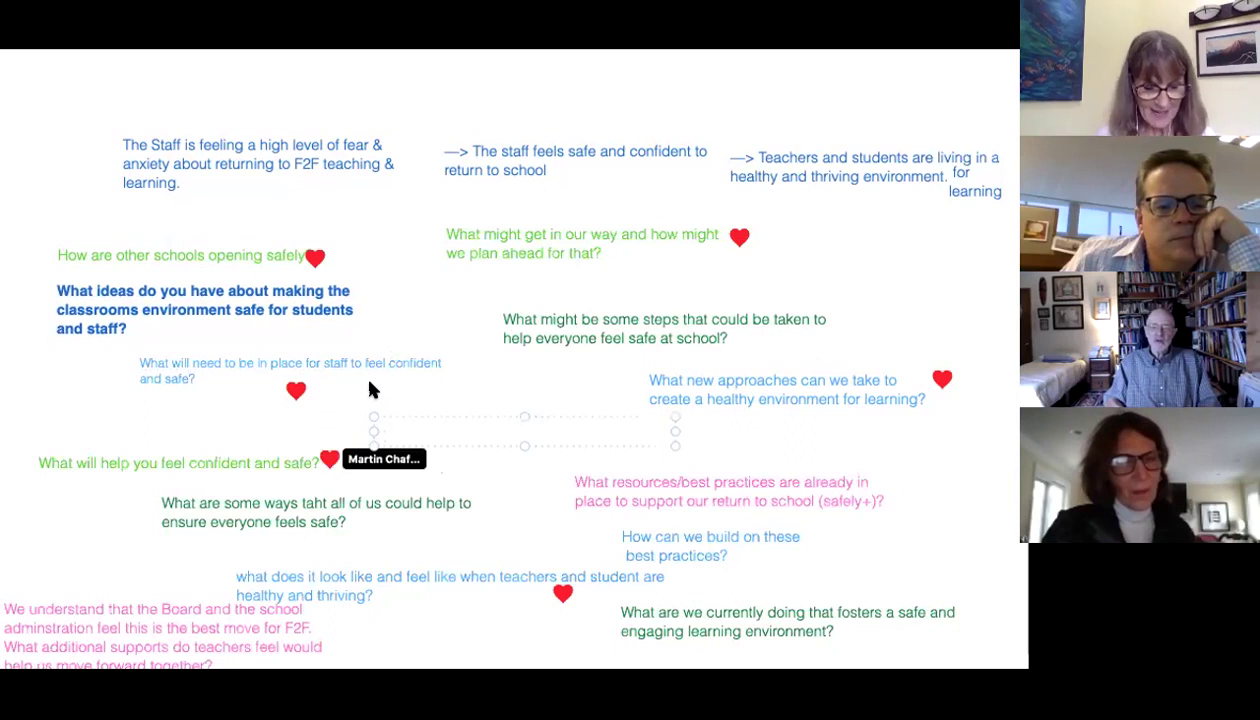
{"action": "type", "text": "How might we capitaliz on this to"}
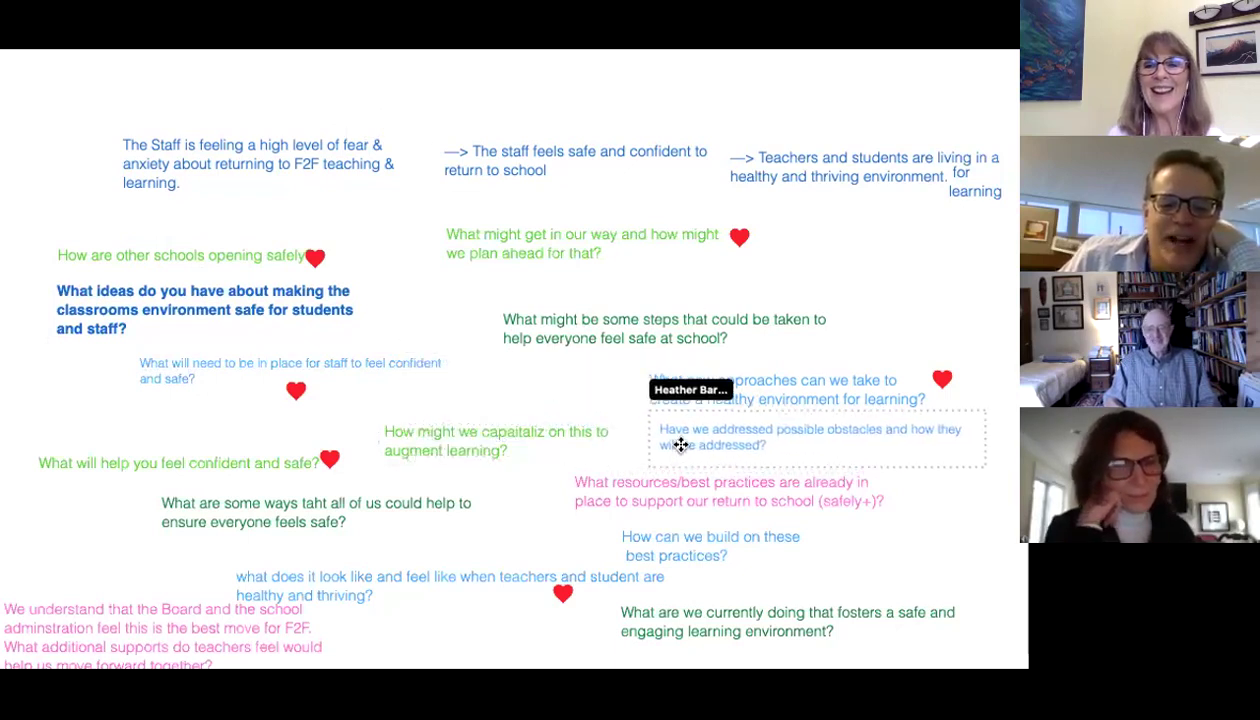
{"action": "left_click_drag", "start_coordinate": [501, 441], "coordinate": [485, 411]}
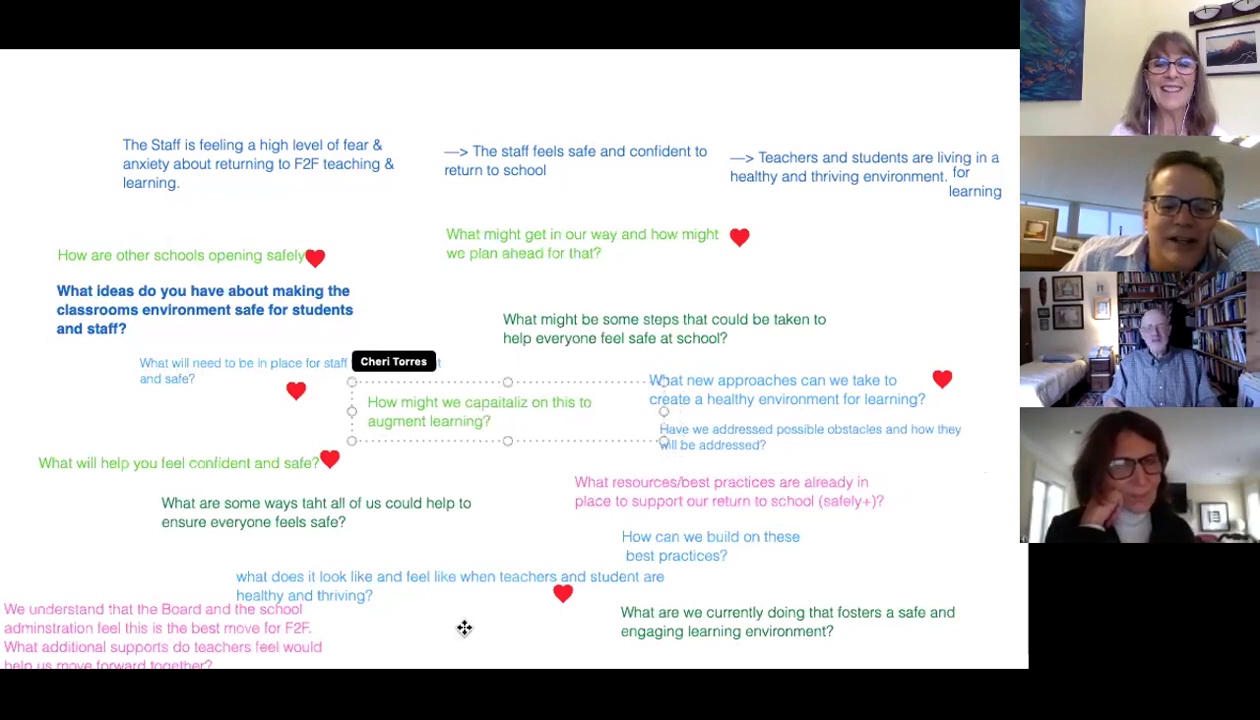
{"action": "left_click_drag", "start_coordinate": [324, 579], "coordinate": [503, 576]}
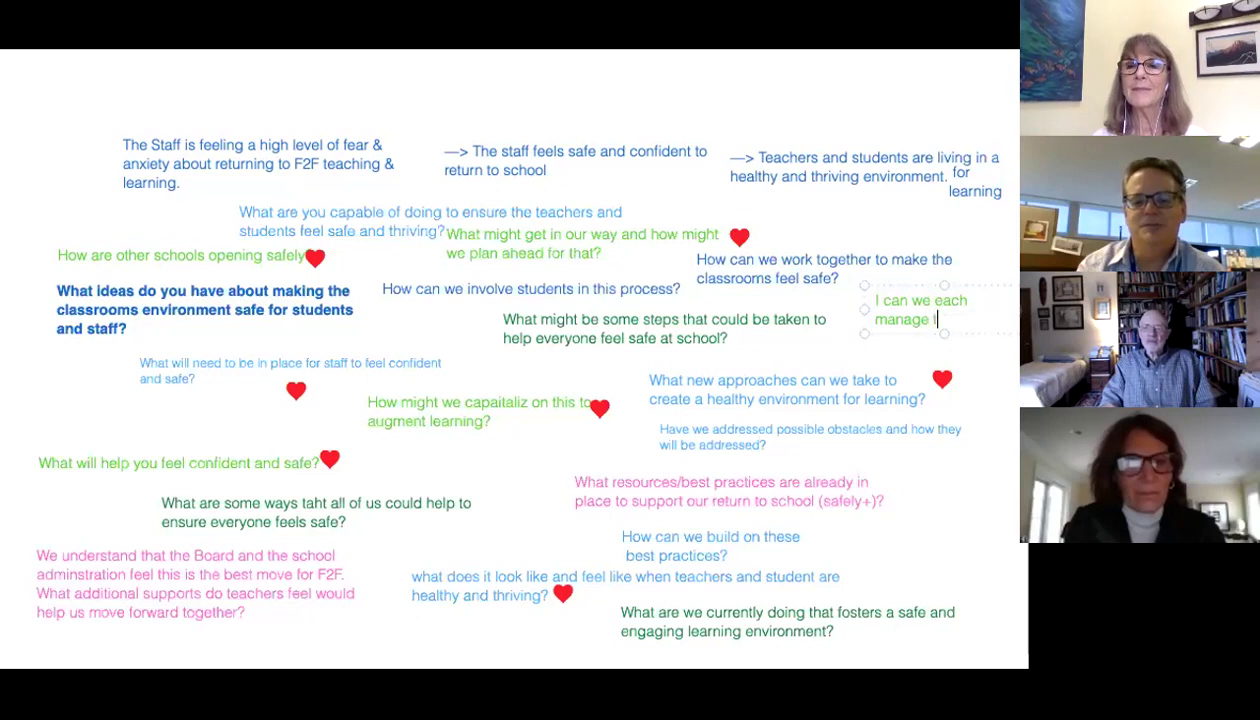
Type 'I can we each manage to improve our immune systems at the same time?' at the right edge.
{"action": "type", "text": " improve"}
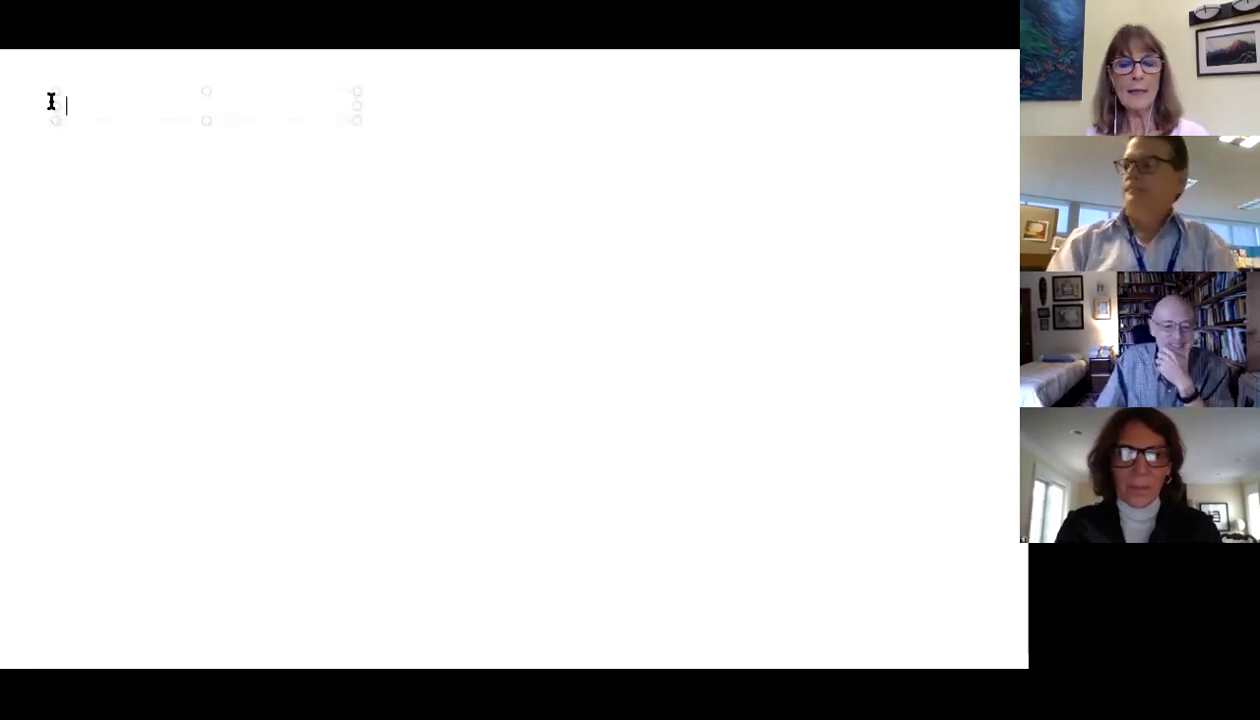
Paste the supervisor statement, append '. -->', and narrow its box to fit the green text.
{"action": "type", "text": "Supervisor is uncomfortable with direction of renovation plans."}
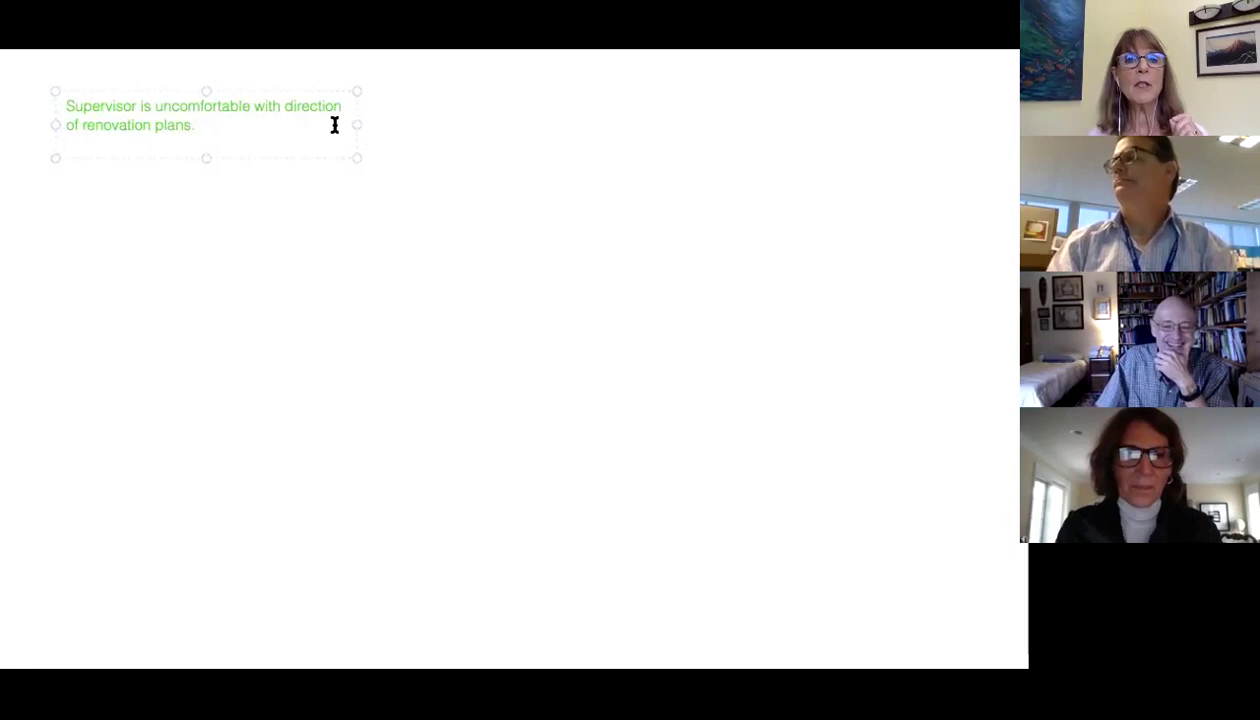
{"action": "left_click", "coordinate": [400, 132]}
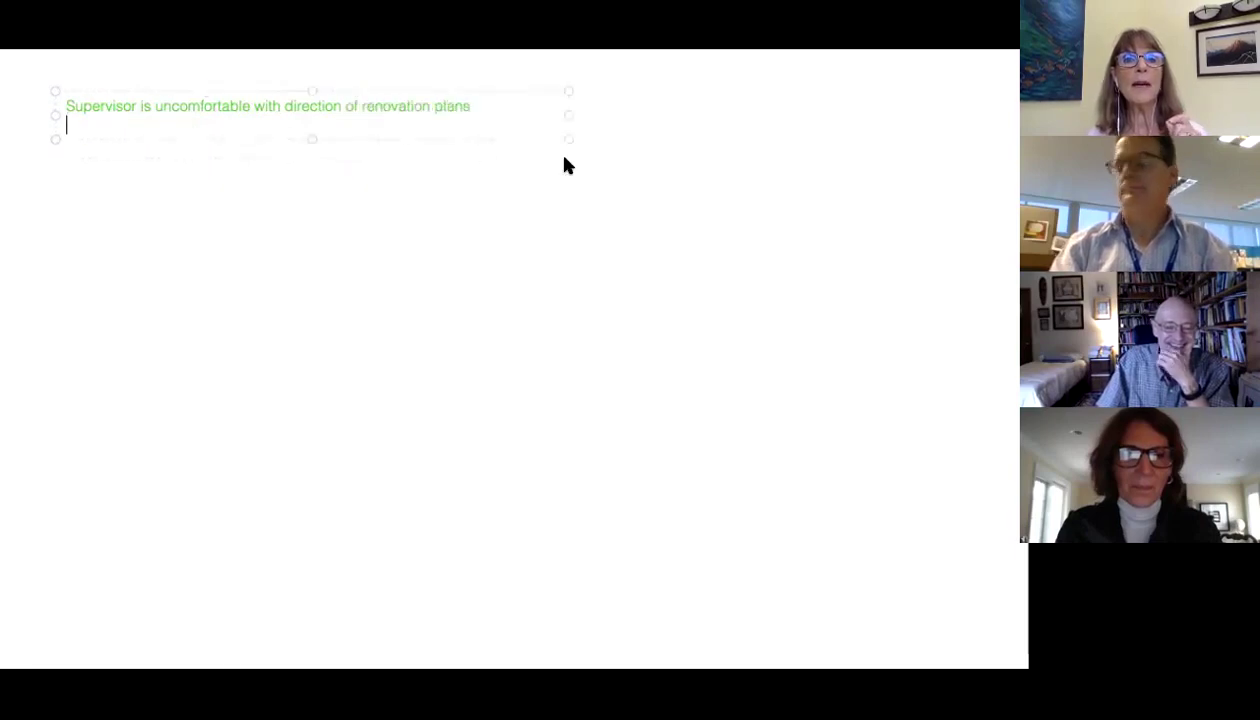
{"action": "left_click_drag", "start_coordinate": [564, 165], "coordinate": [586, 170]}
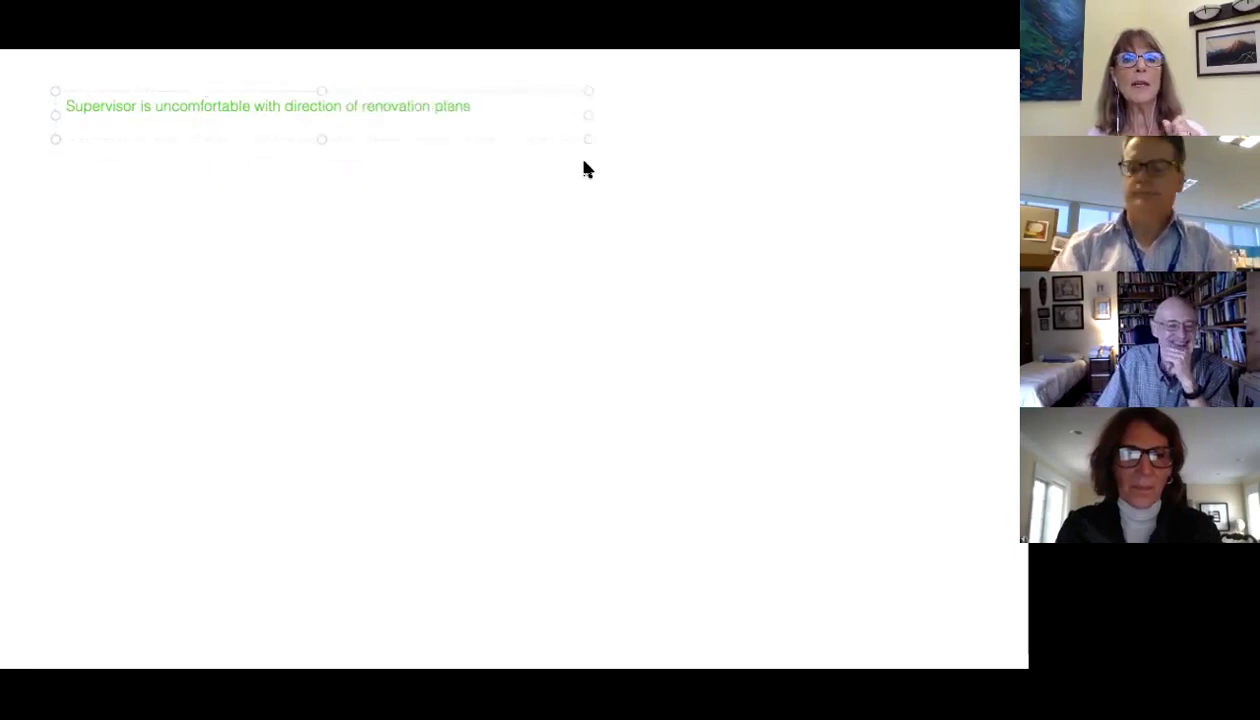
{"action": "left_click", "coordinate": [489, 104]}
{"action": "type", "text": "."}
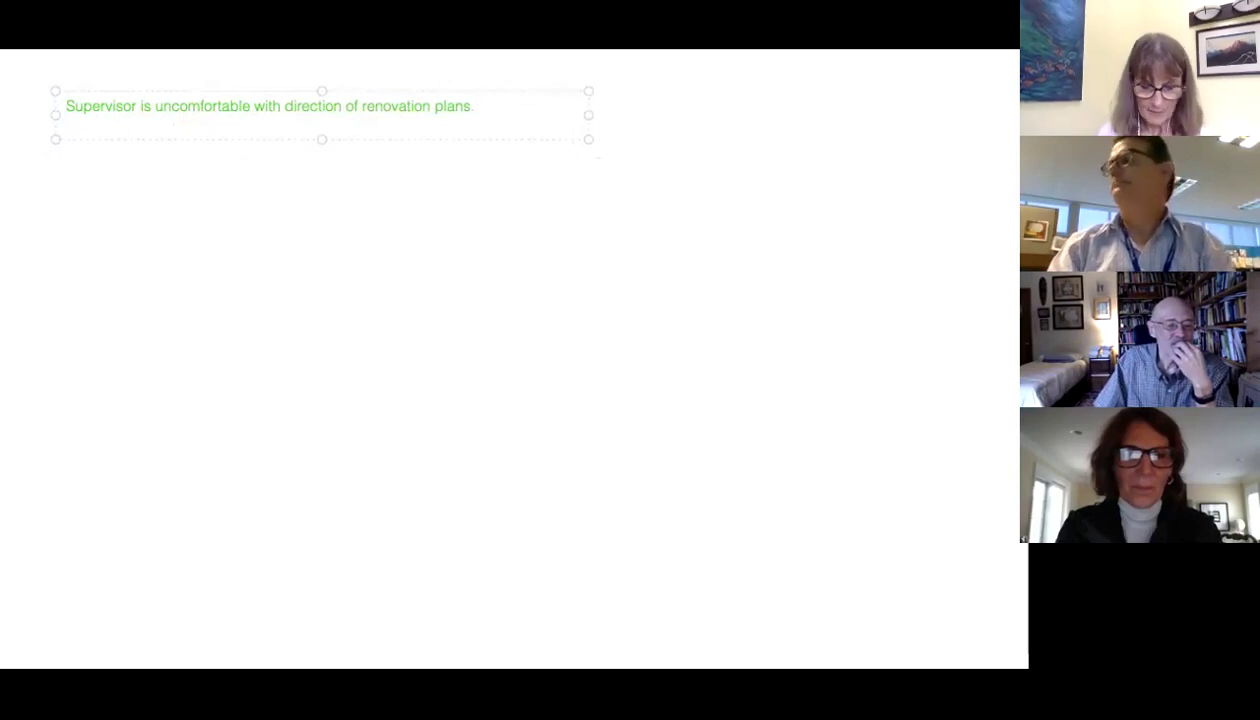
{"action": "type", "text": " -->"}
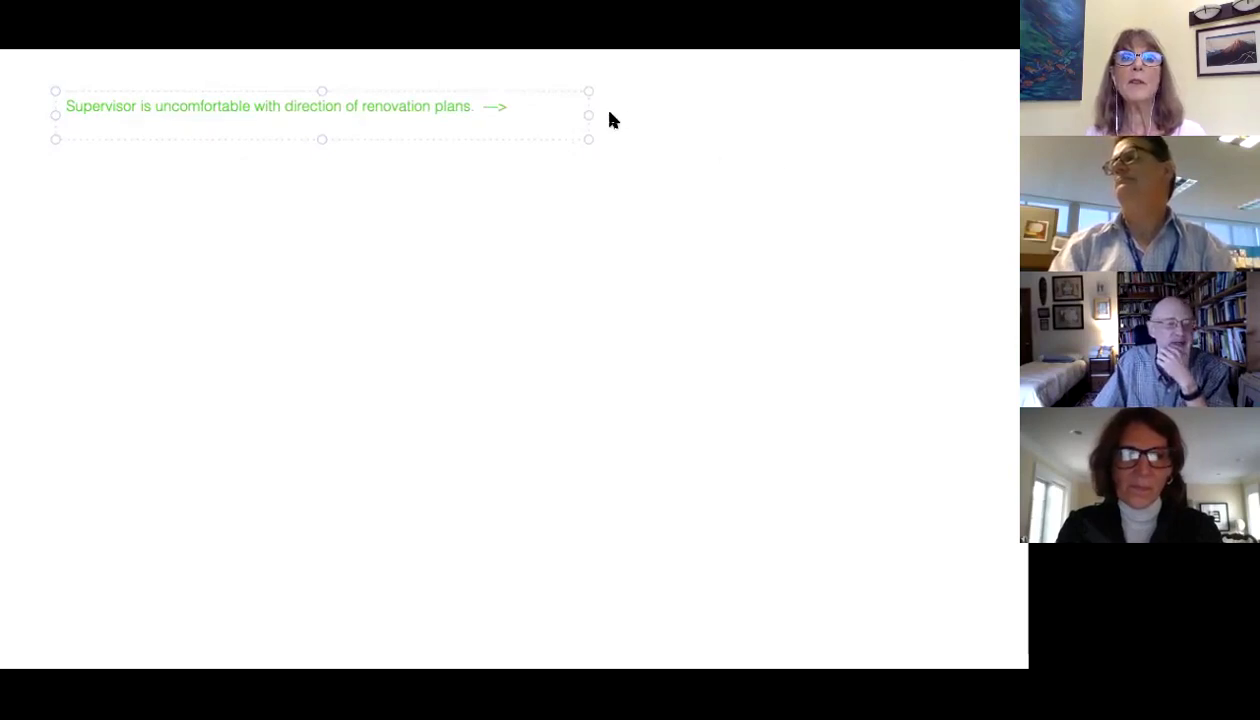
{"action": "left_click_drag", "start_coordinate": [588, 114], "coordinate": [516, 117]}
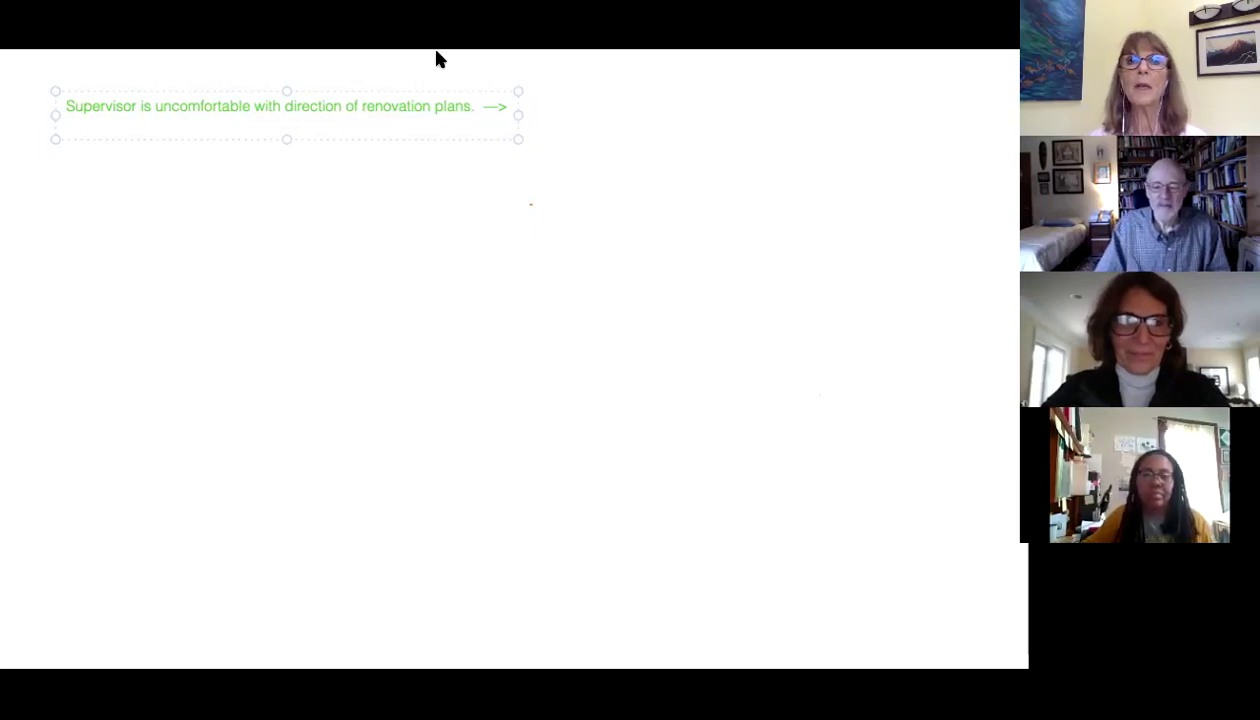
Deselect the supervisor statement and create an empty text box just to its right.
{"action": "left_click", "coordinate": [574, 104]}
{"action": "left_click", "coordinate": [552, 104]}
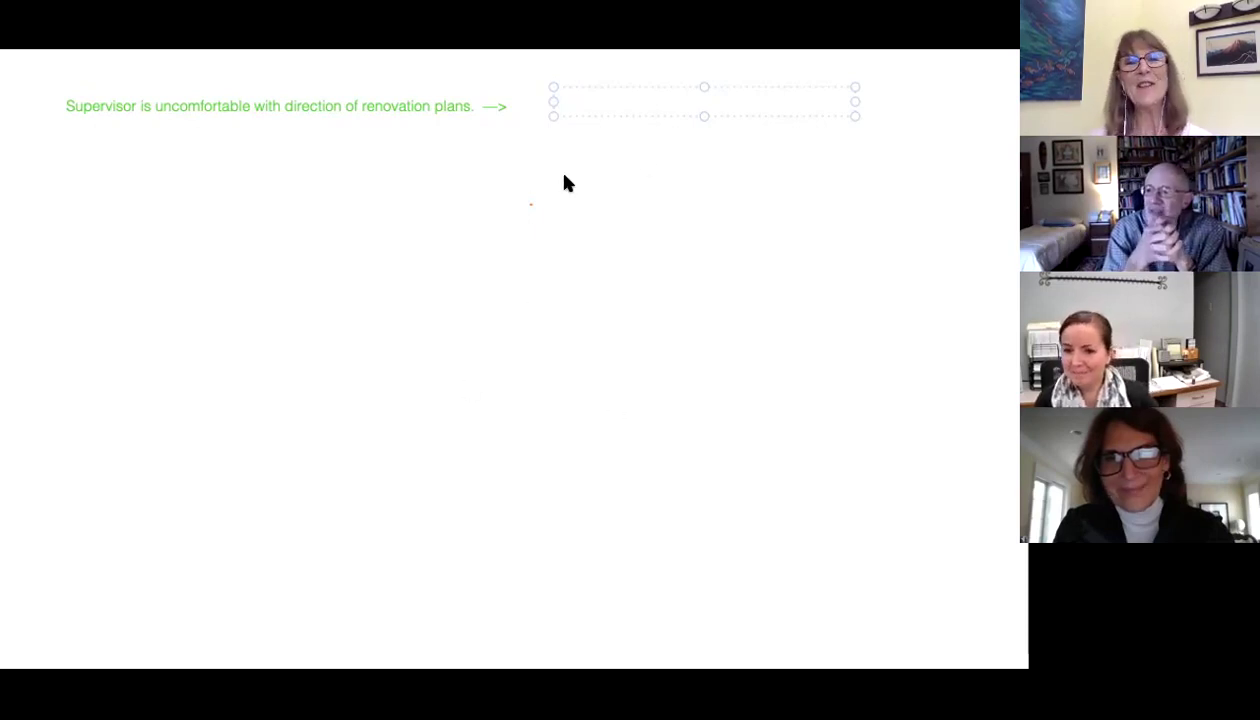
Paste 'The updated library will better serve the greater community (students/faculty/ others' beside the supervisor statement.
{"action": "left_click", "coordinate": [575, 103]}
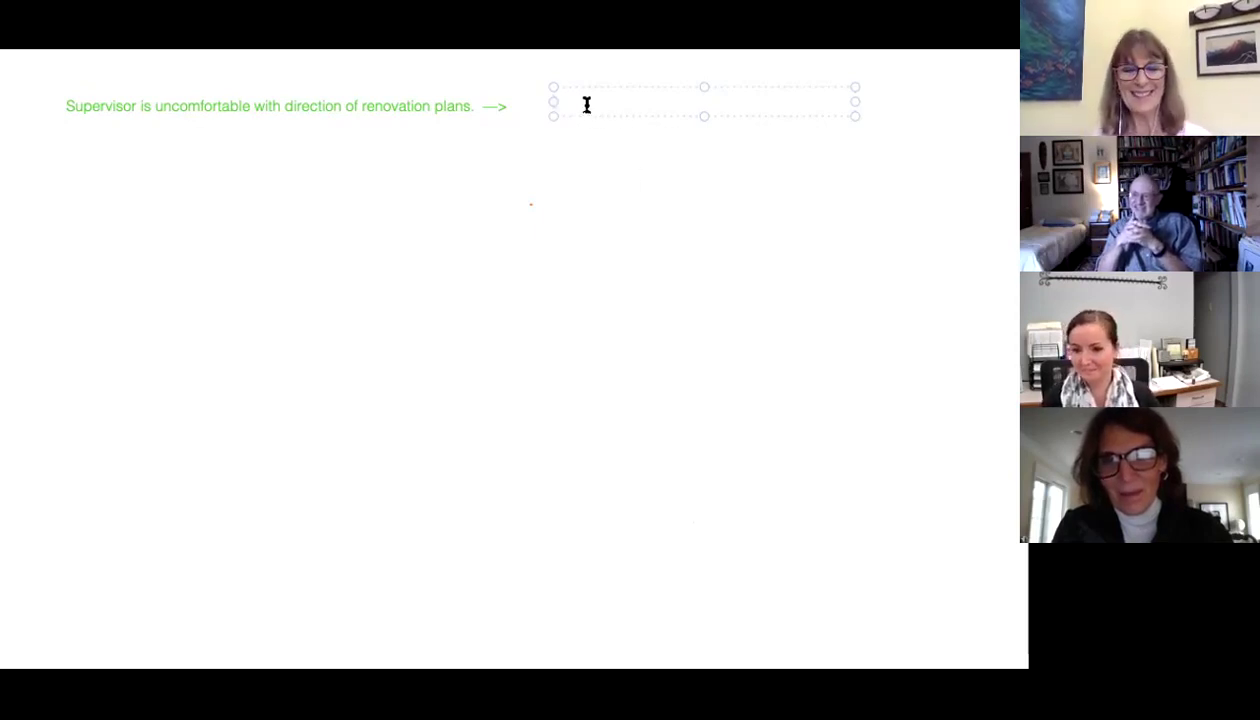
{"action": "type", "text": "The updated library will better serve the greater community (students/faculty/others"}
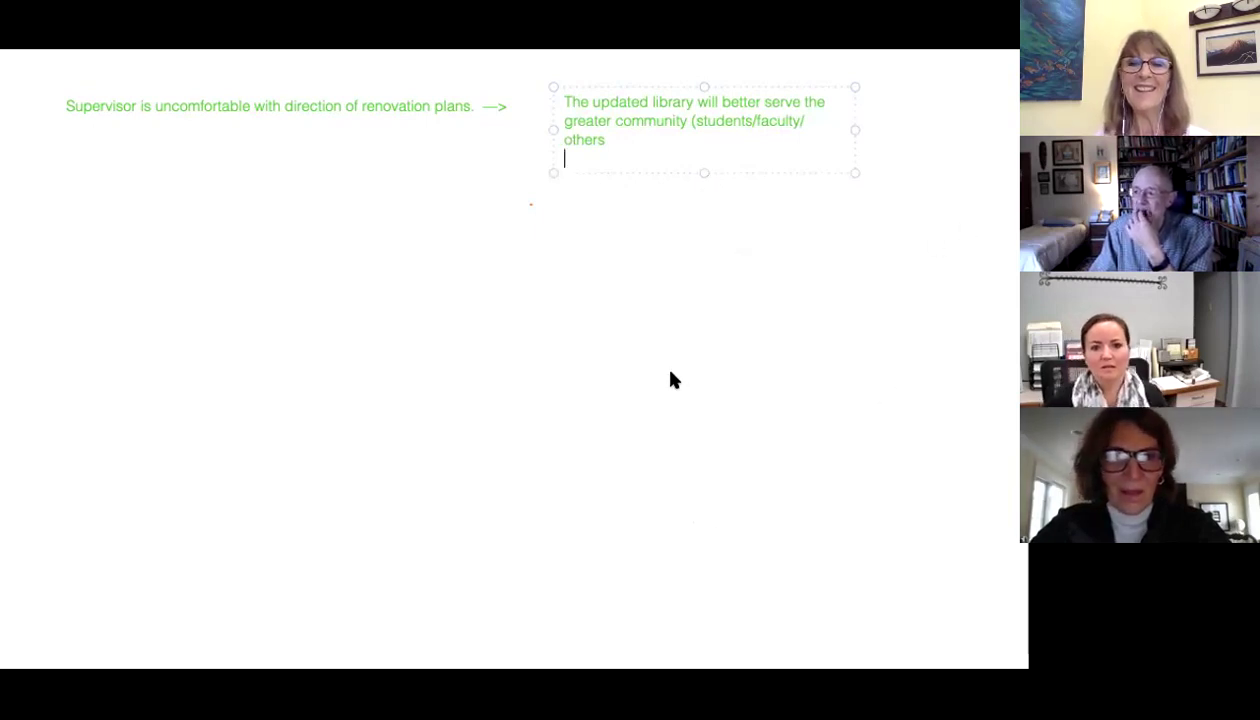
{"action": "left_click", "coordinate": [889, 186]}
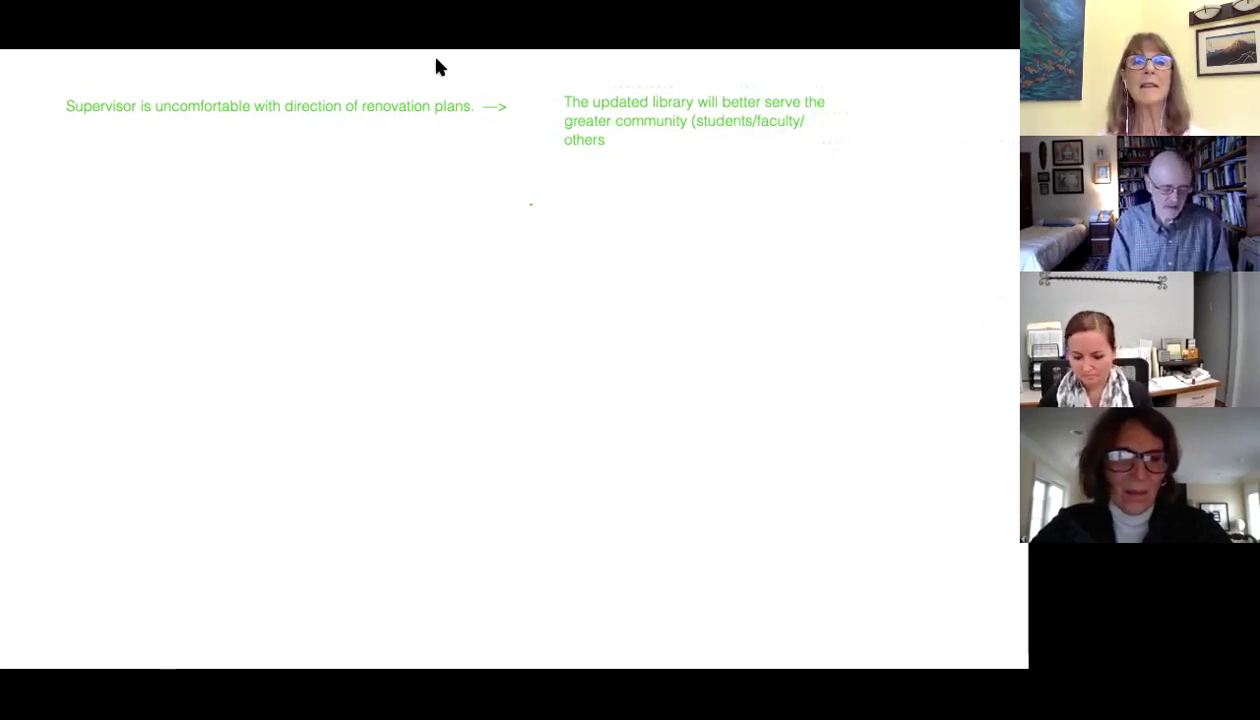
Add the blue question 'Imagine our renovations allowed us to come alive in serving our community. How might they do that?' below the statement.
{"action": "left_click", "coordinate": [58, 186]}
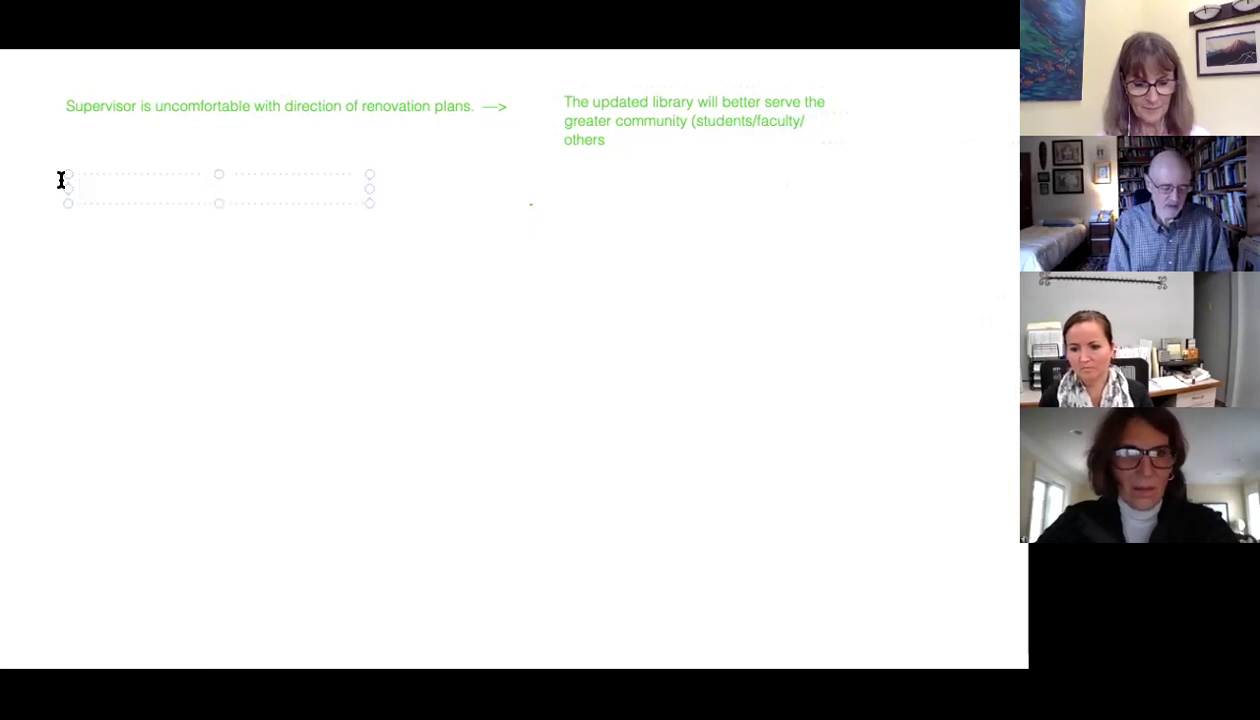
{"action": "type", "text": "Imagine"}
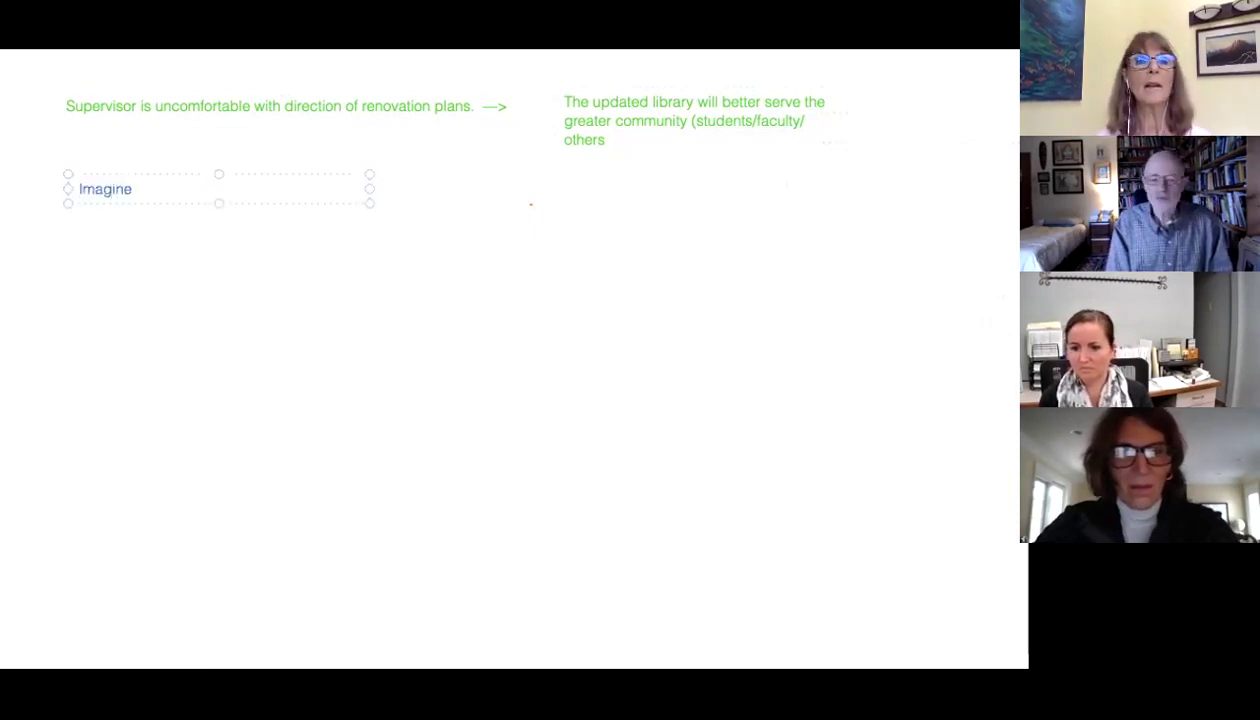
{"action": "type", "text": " our re"}
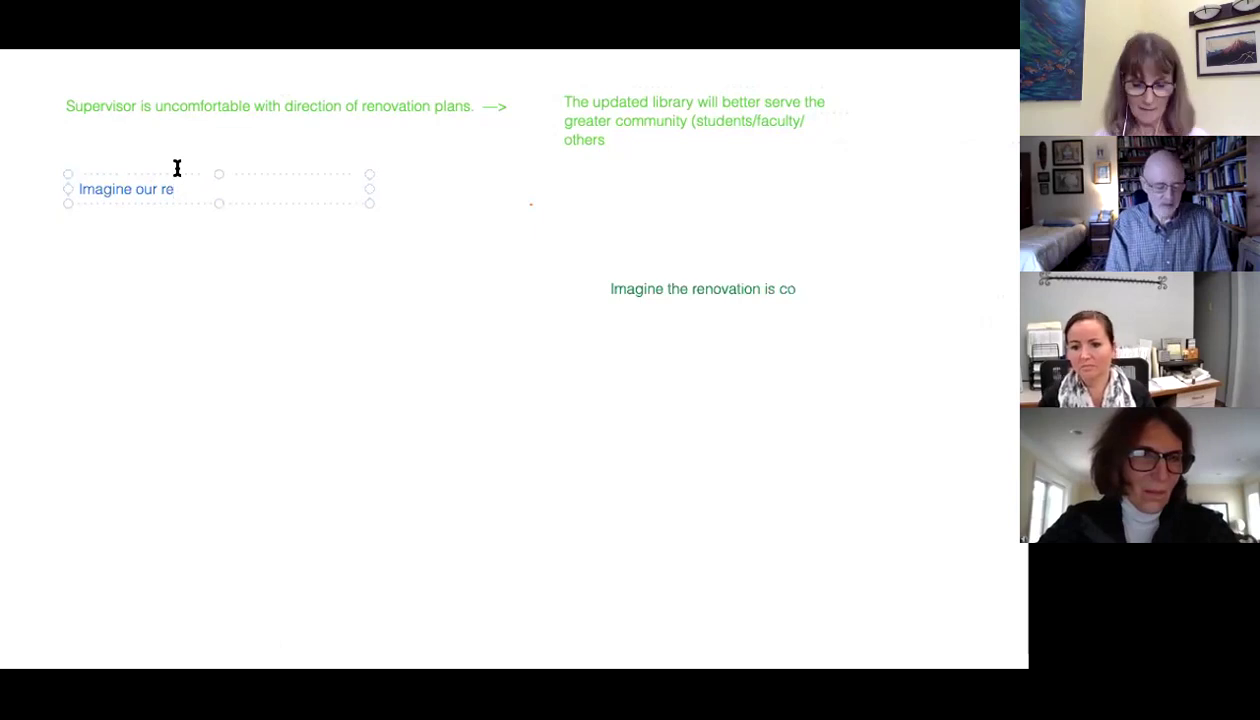
{"action": "type", "text": "novations"}
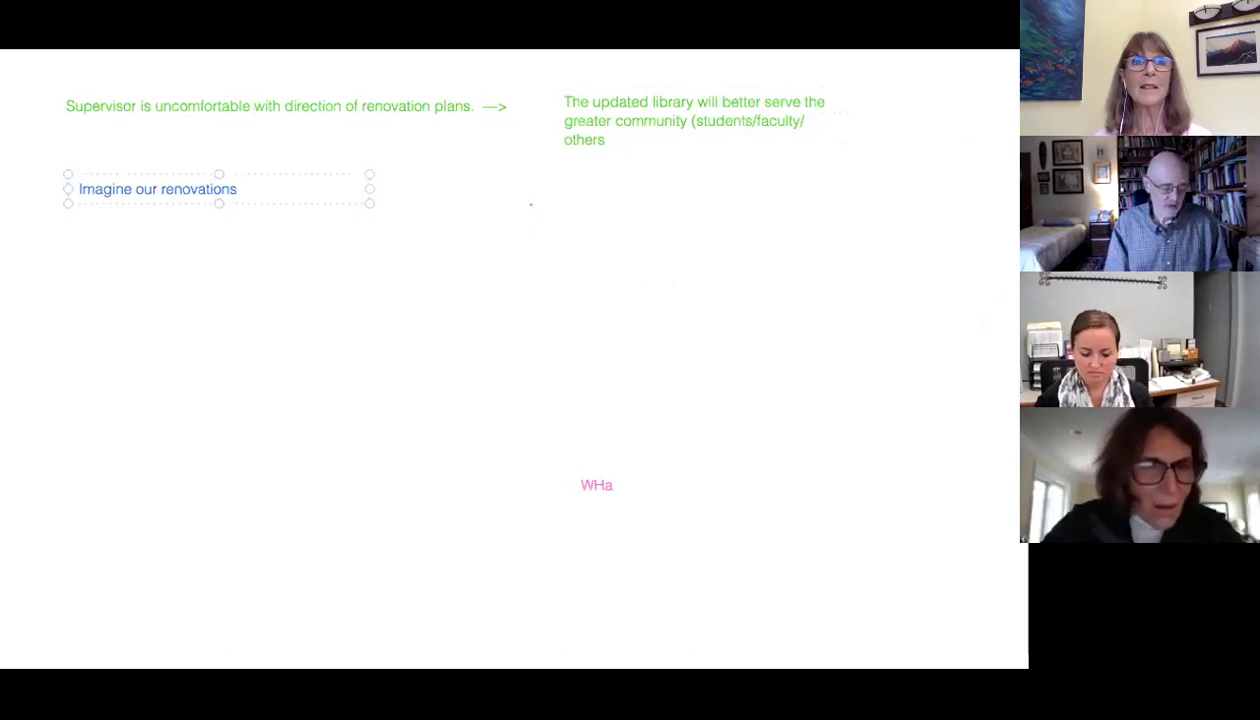
{"action": "type", "text": "allowed us to"}
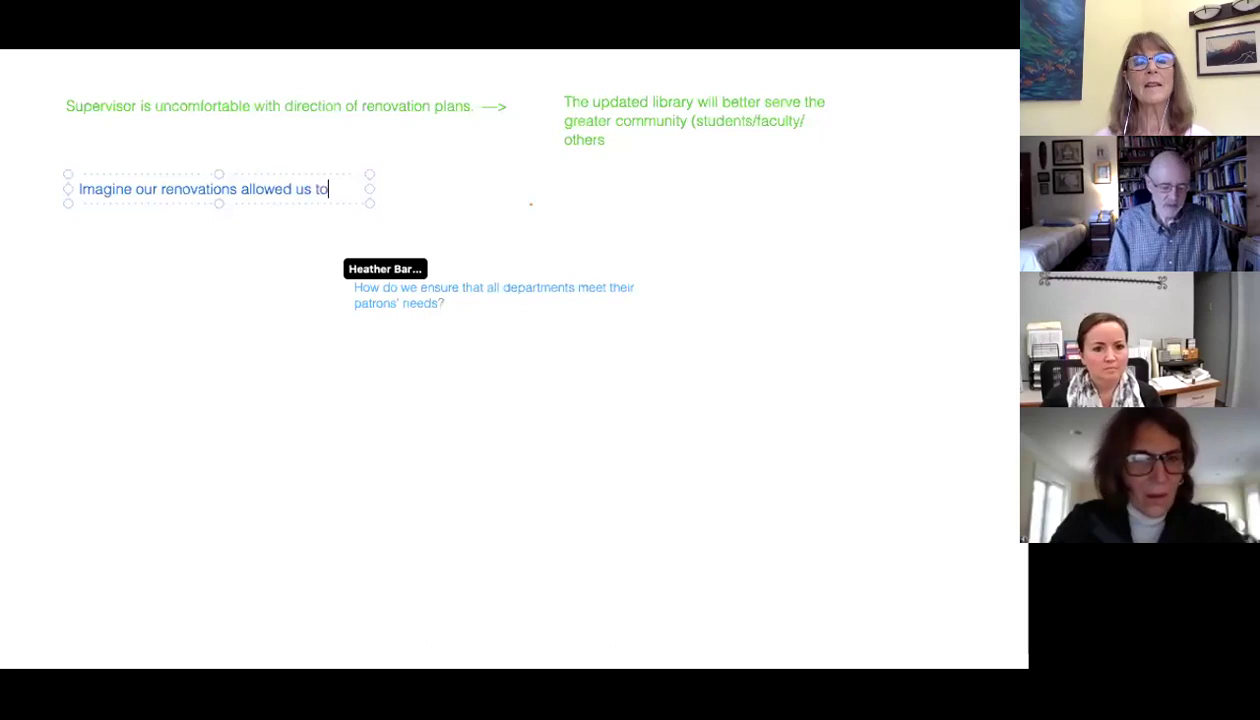
{"action": "type", "text": " come al"}
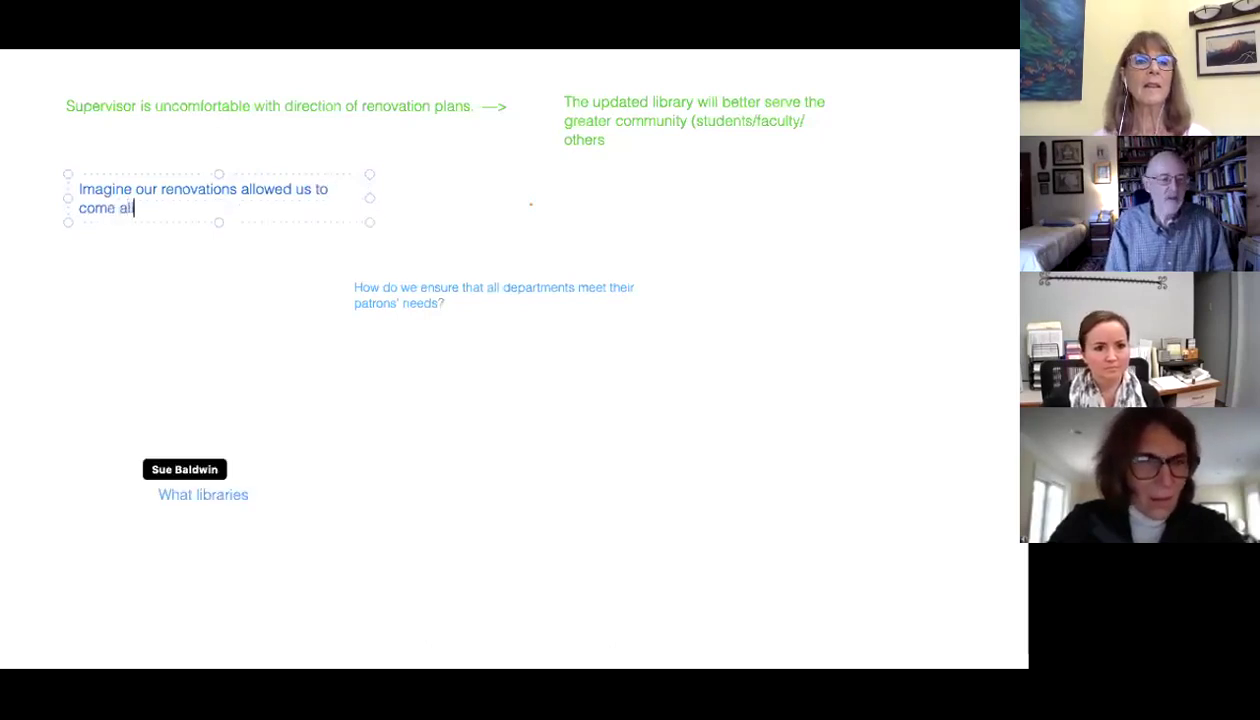
{"action": "type", "text": "ive in servi"}
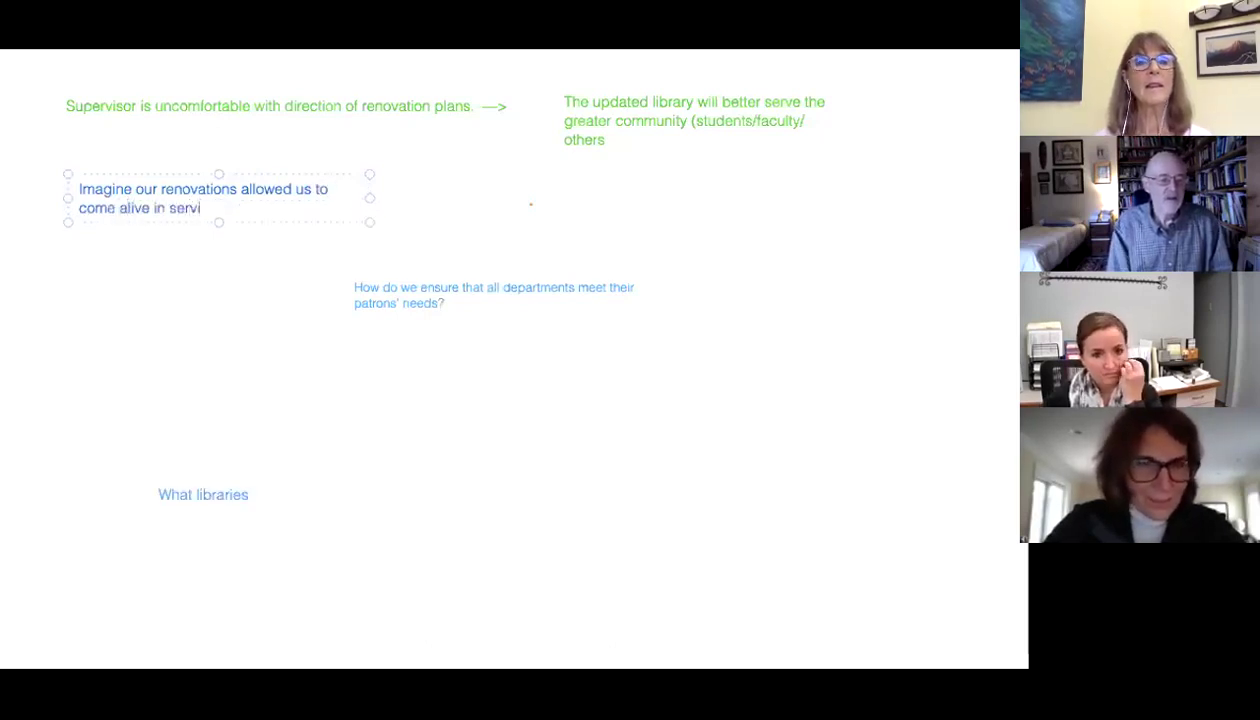
{"action": "type", "text": "ng our"}
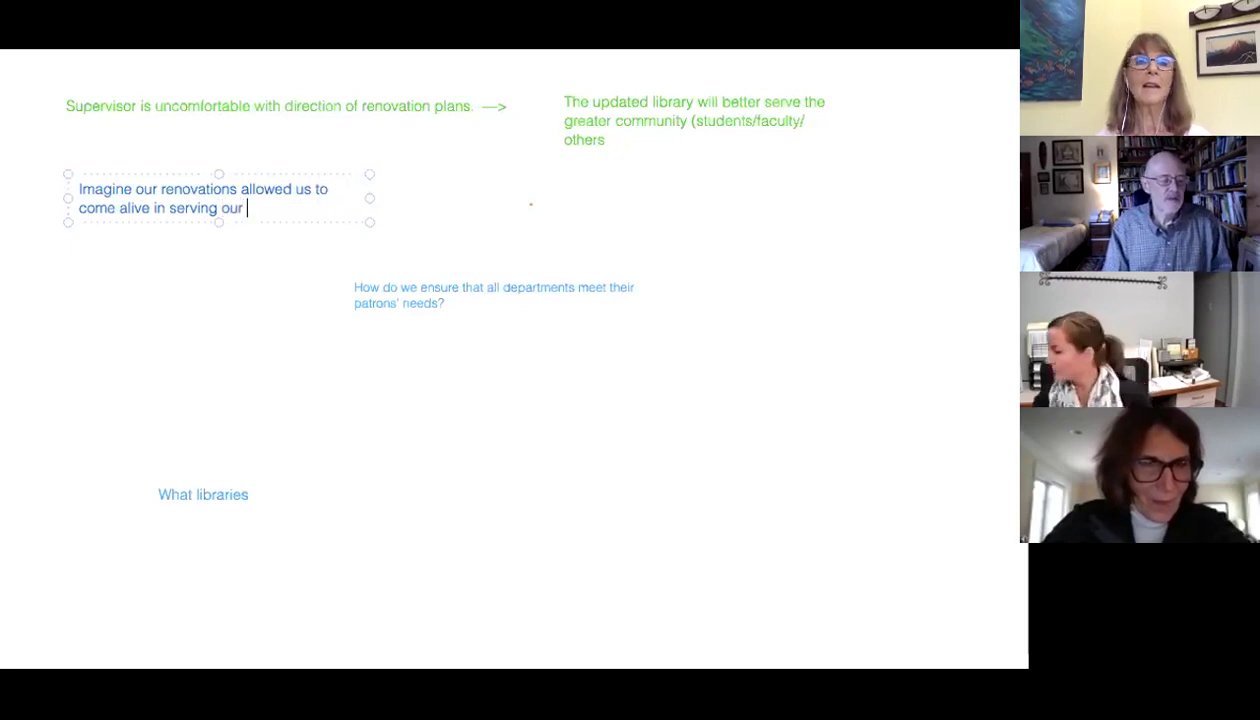
{"action": "type", "text": " community"}
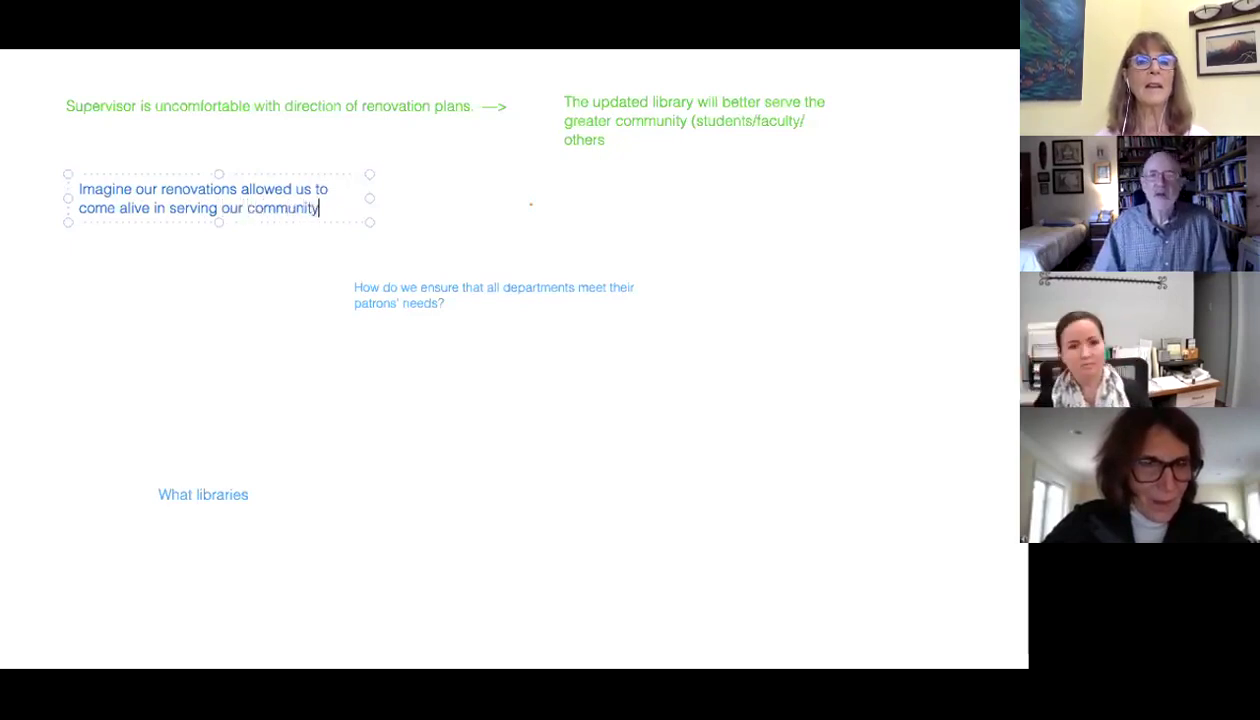
{"action": "type", "text": ", what would"}
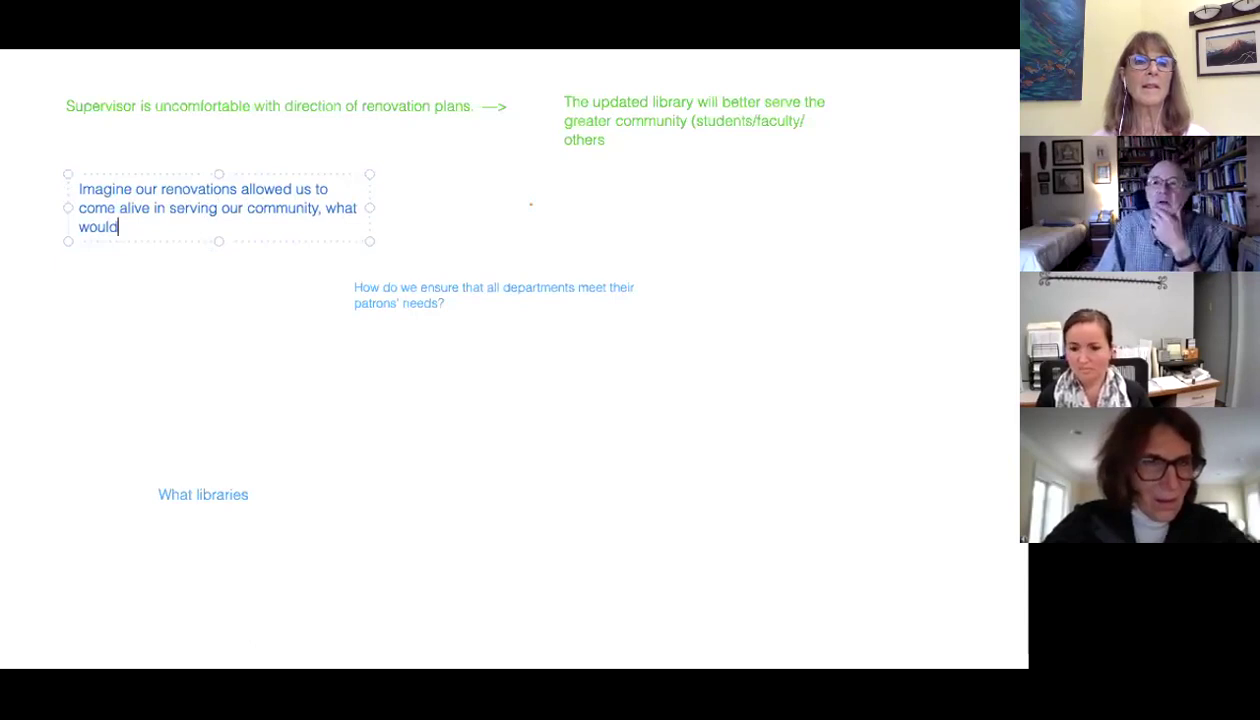
{"action": "key", "text": "BackSpace"}
{"action": "key", "text": "BackSpace"}
{"action": "key", "text": "BackSpace"}
{"action": "key", "text": "BackSpace"}
{"action": "key", "text": "BackSpace"}
{"action": "key", "text": "BackSpace"}
{"action": "key", "text": "BackSpace"}
{"action": "key", "text": "BackSpace"}
{"action": "key", "text": "BackSpace"}
{"action": "key", "text": "BackSpace"}
{"action": "key", "text": "BackSpace"}
{"action": "key", "text": "BackSpace"}
{"action": "type", "text": ". How might they do that?"}
{"action": "key", "text": "Return"}
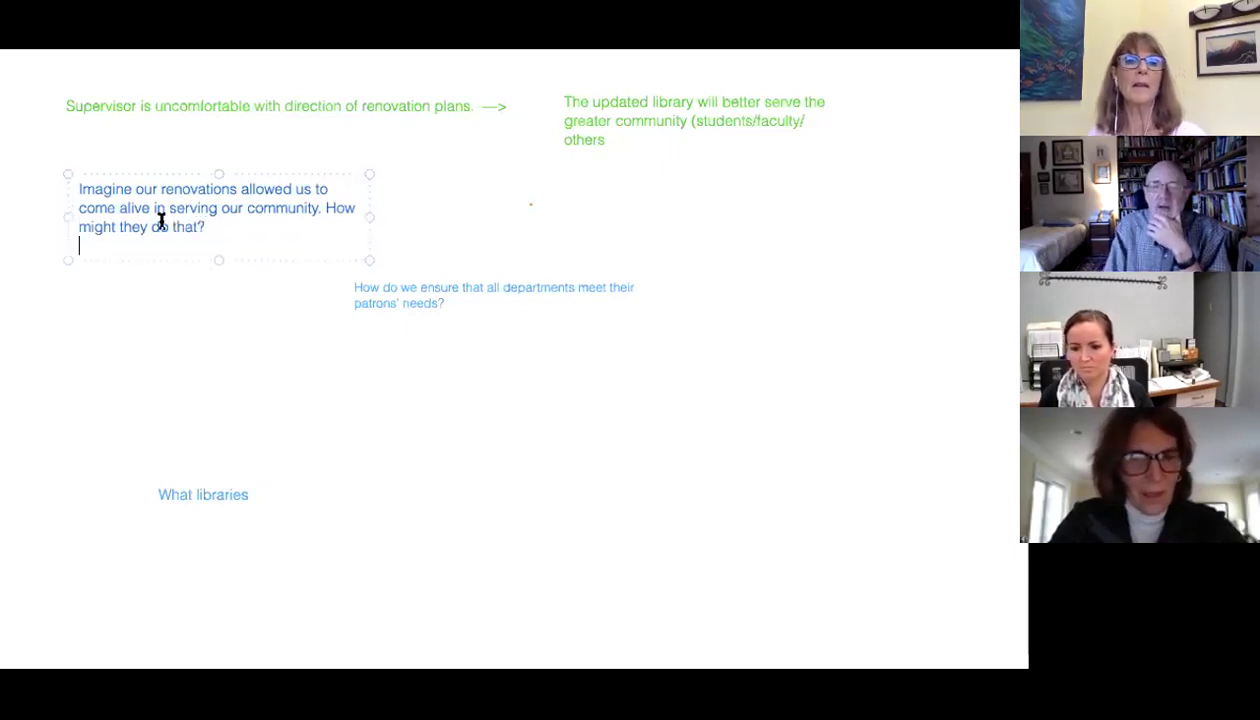
{"action": "left_click", "coordinate": [230, 355]}
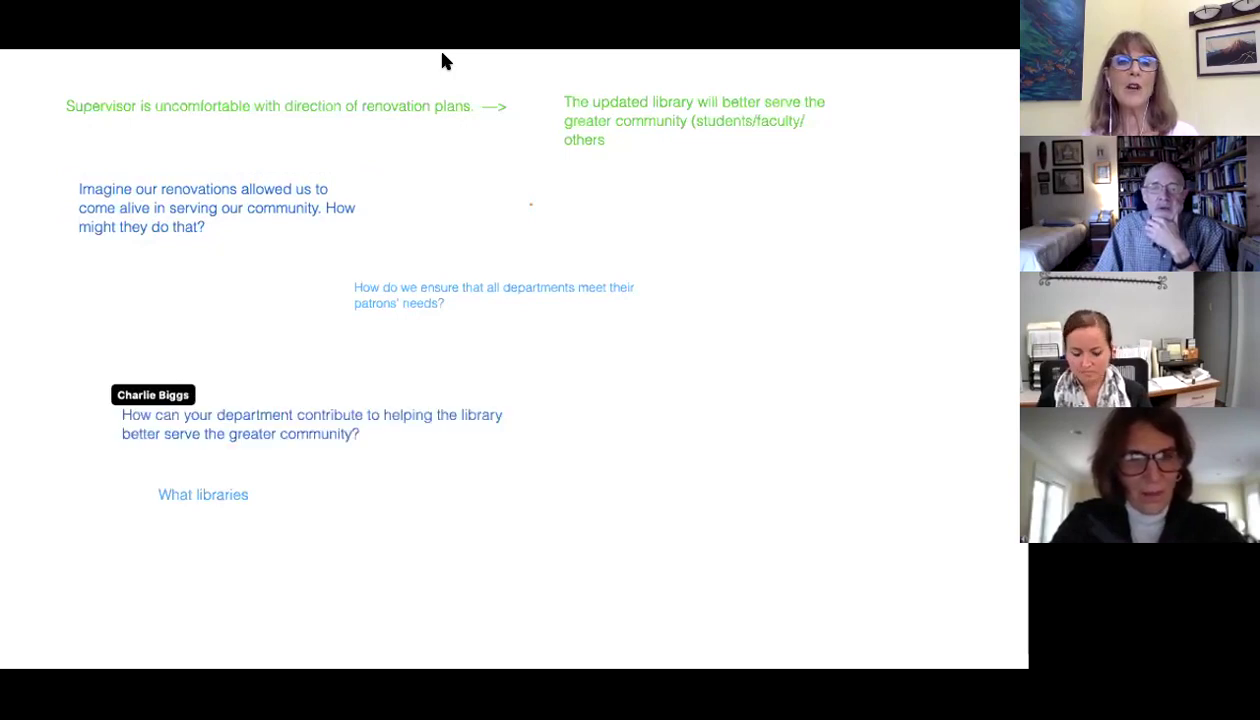
{"action": "double_click", "coordinate": [648, 189]}
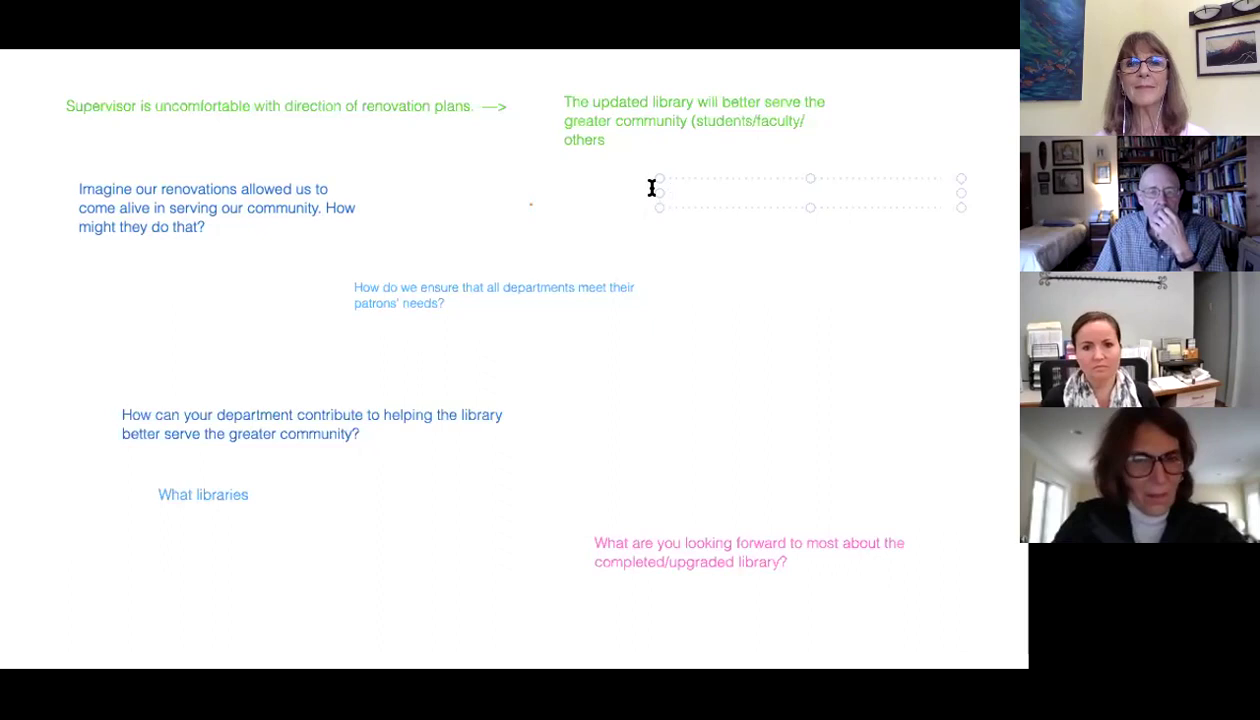
Finish the question as 'If the renovations did everything you felt importnat, what would happen?', fixing typos.
{"action": "type", "text": "the renovations d"}
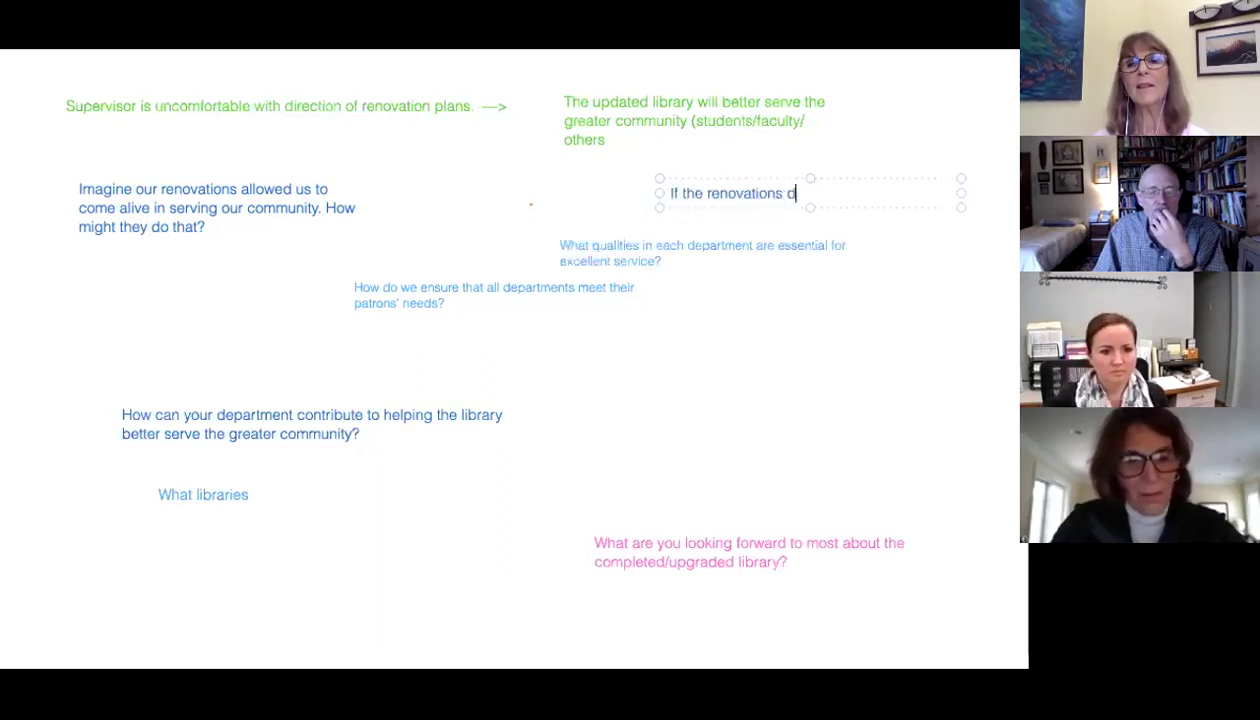
{"action": "type", "text": "id everything you ell"}
{"action": "key", "text": "BackSpace"}
{"action": "key", "text": "BackSpace"}
{"action": "key", "text": "BackSpace"}
{"action": "type", "text": "felt importnat."}
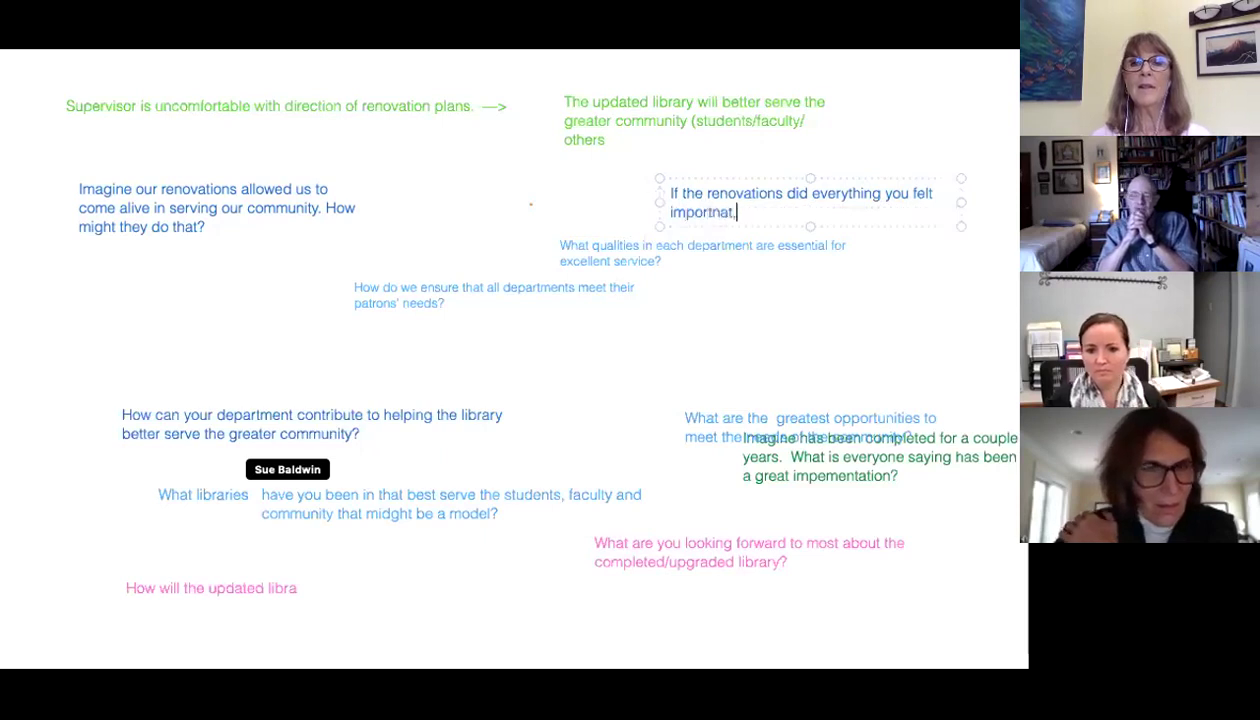
{"action": "key", "text": "BackSpace"}
{"action": "type", "text": ", what would h"}
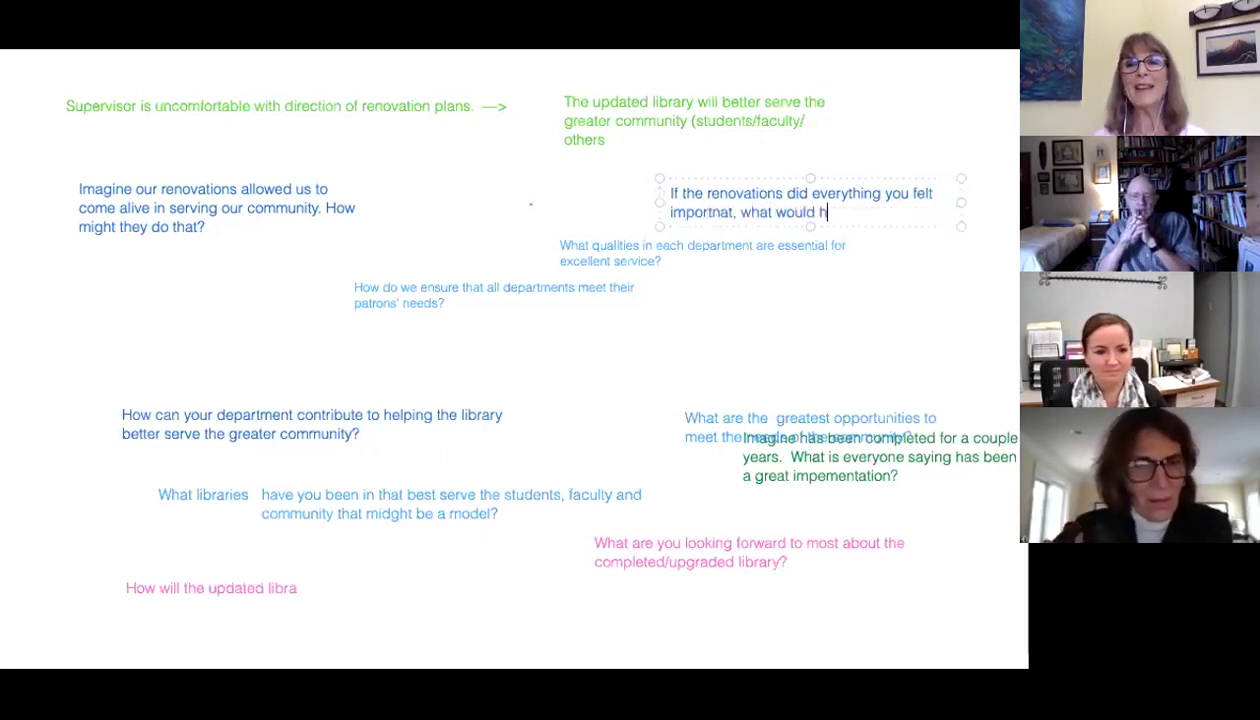
{"action": "type", "text": "appen?"}
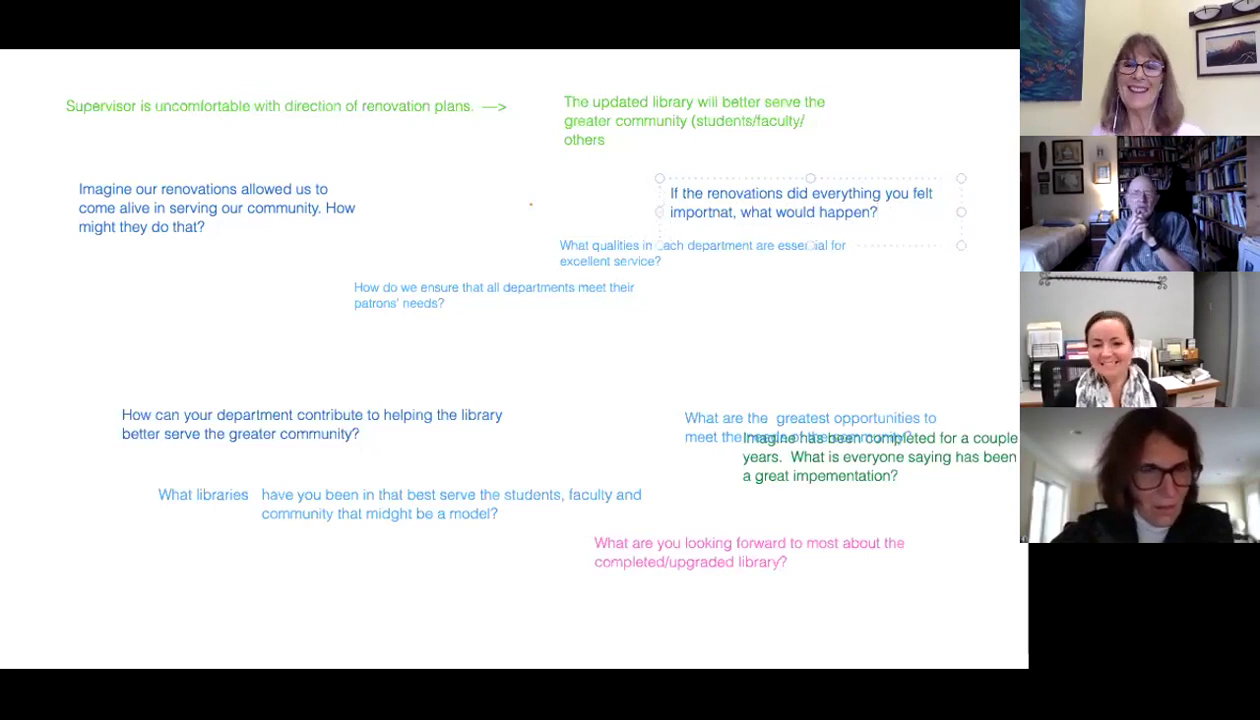
Deselect the finished renovation question on the whiteboard.
{"action": "left_click", "coordinate": [466, 207]}
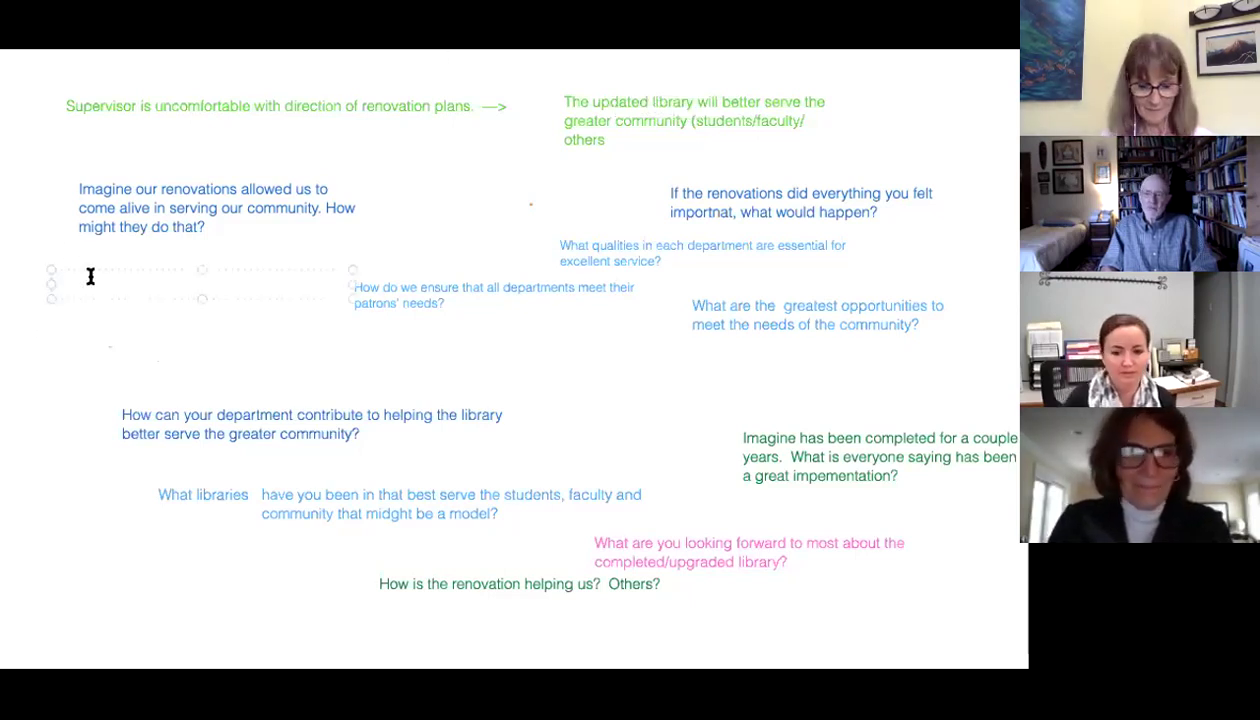
Add 'If you were comfortable with the renovations, what would be happening?' and move the pink benefits question up-left.
{"action": "type", "text": "If you wer"}
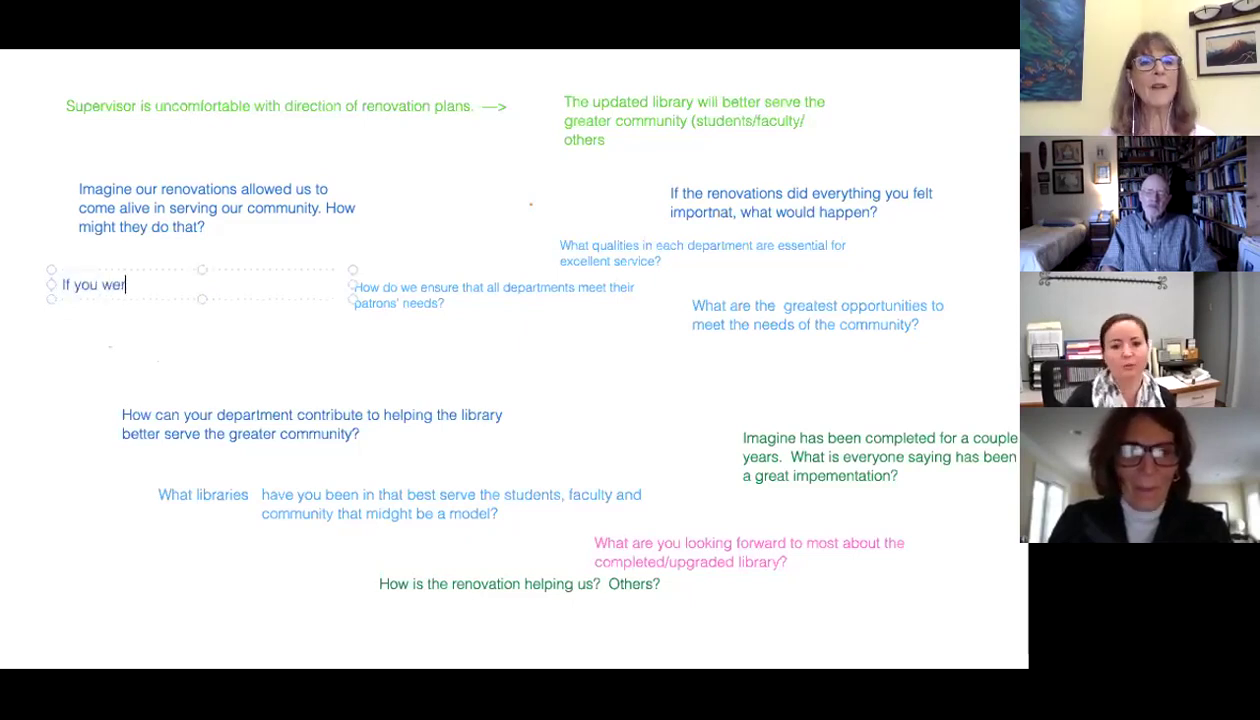
{"action": "type", "text": "e comforat"}
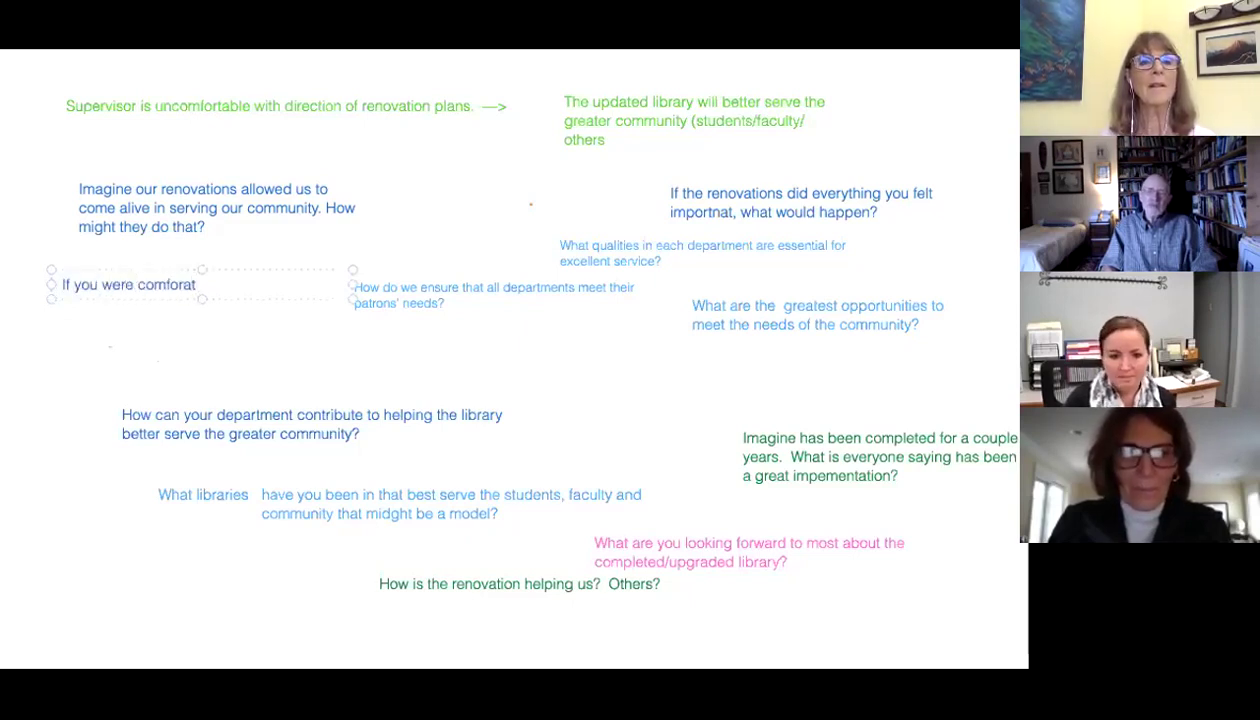
{"action": "key", "text": "BackSpace"}
{"action": "key", "text": "BackSpace"}
{"action": "type", "text": "table "}
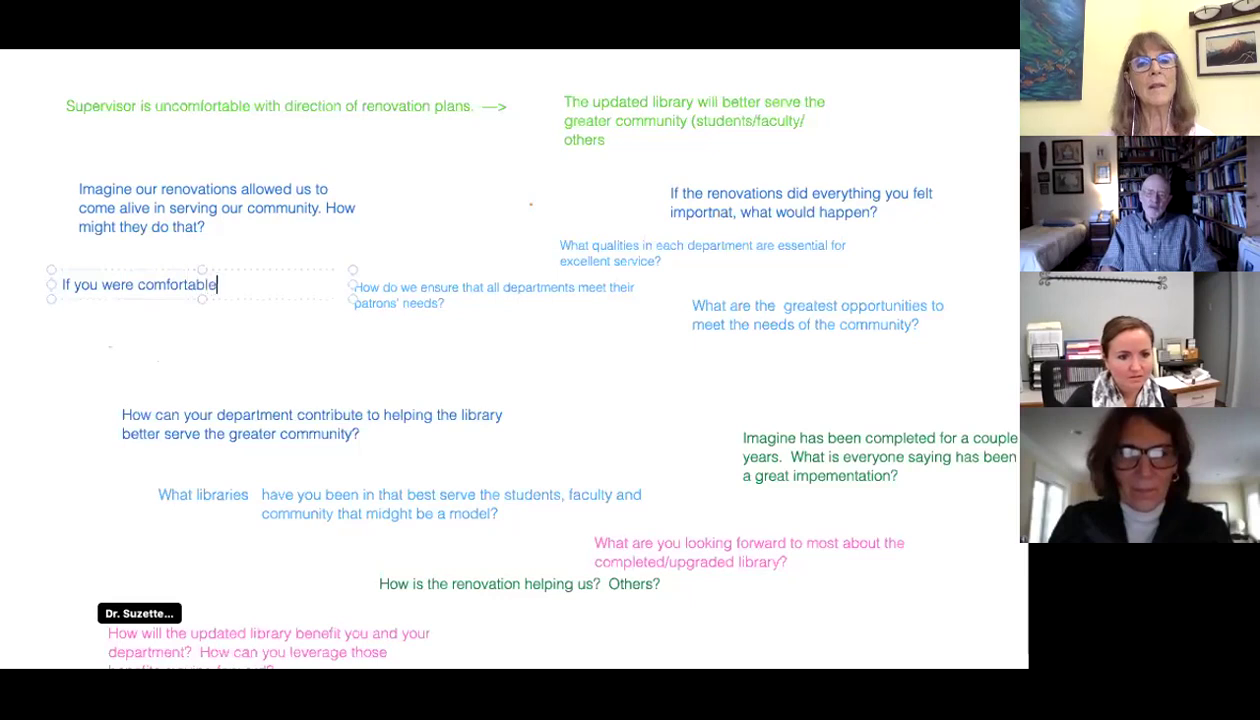
{"action": "type", "text": "with the re"}
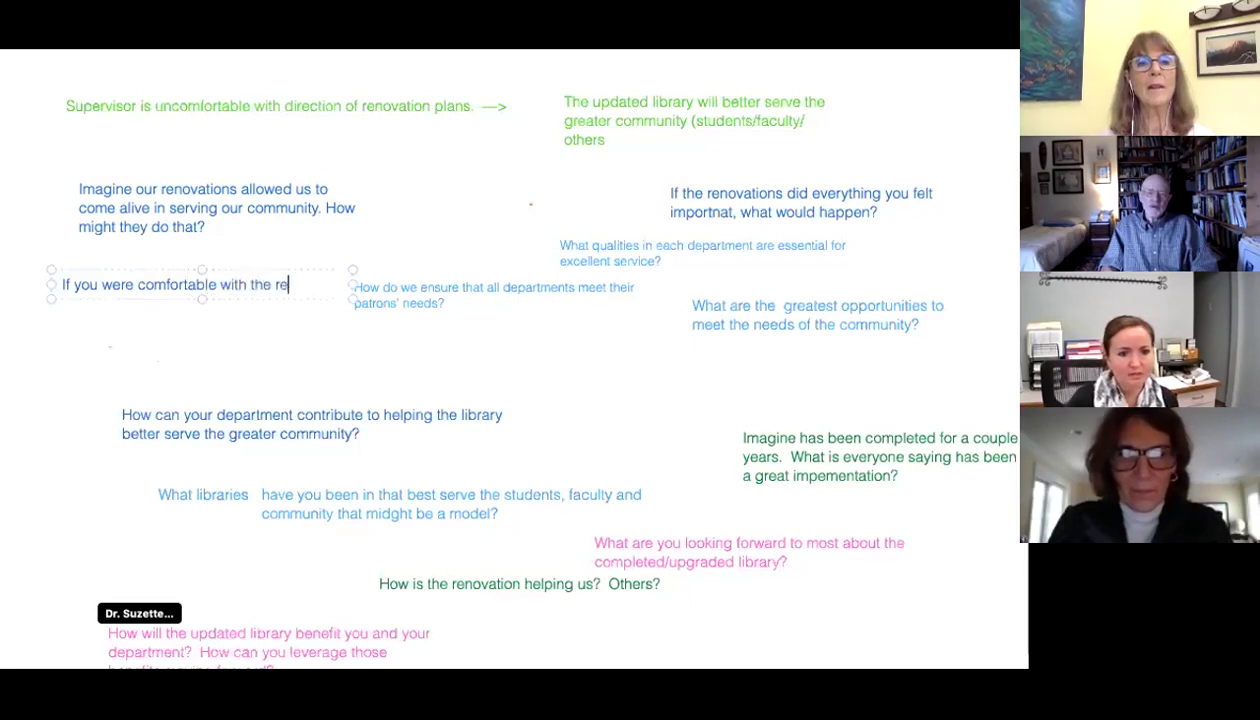
{"action": "type", "text": "novations, what "}
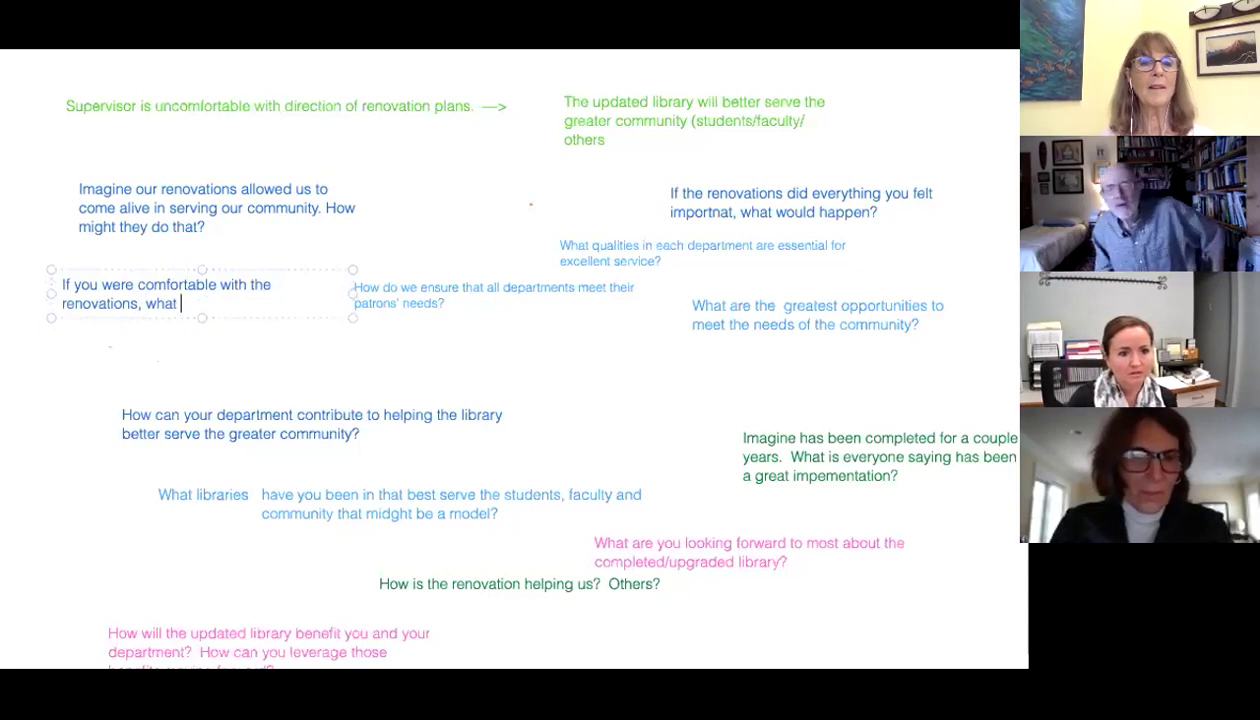
{"action": "type", "text": "would be "}
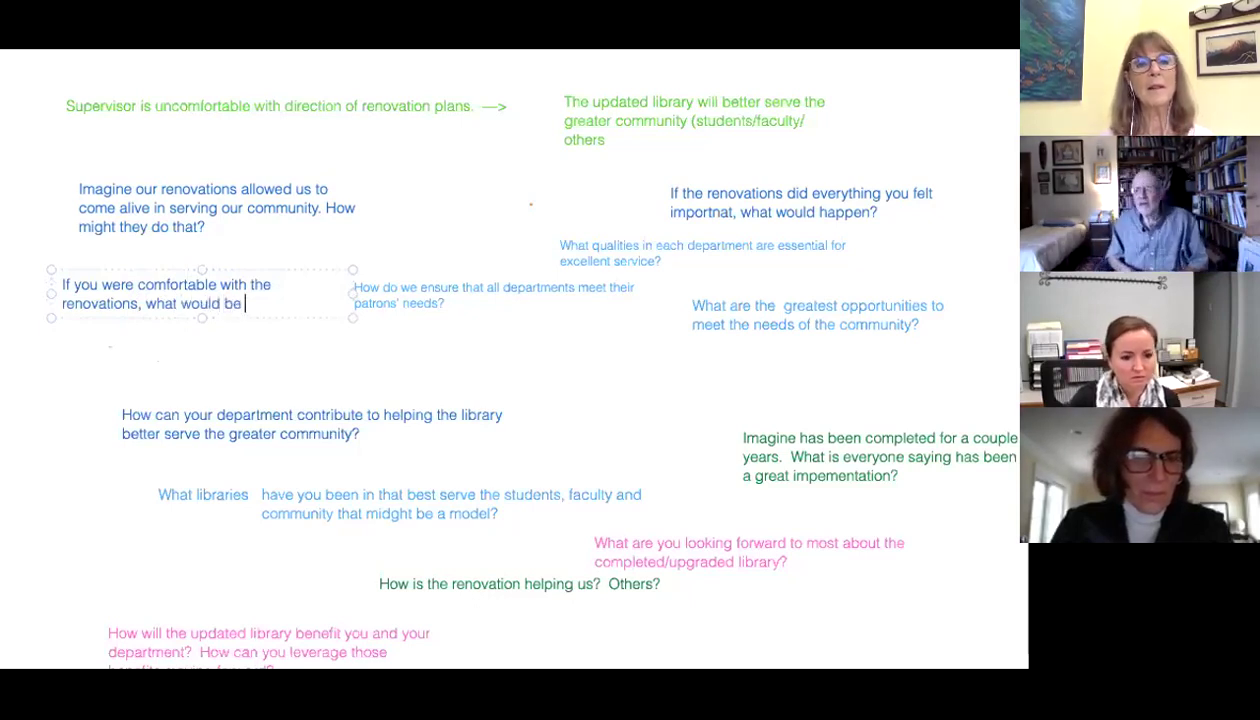
{"action": "type", "text": "happening?"}
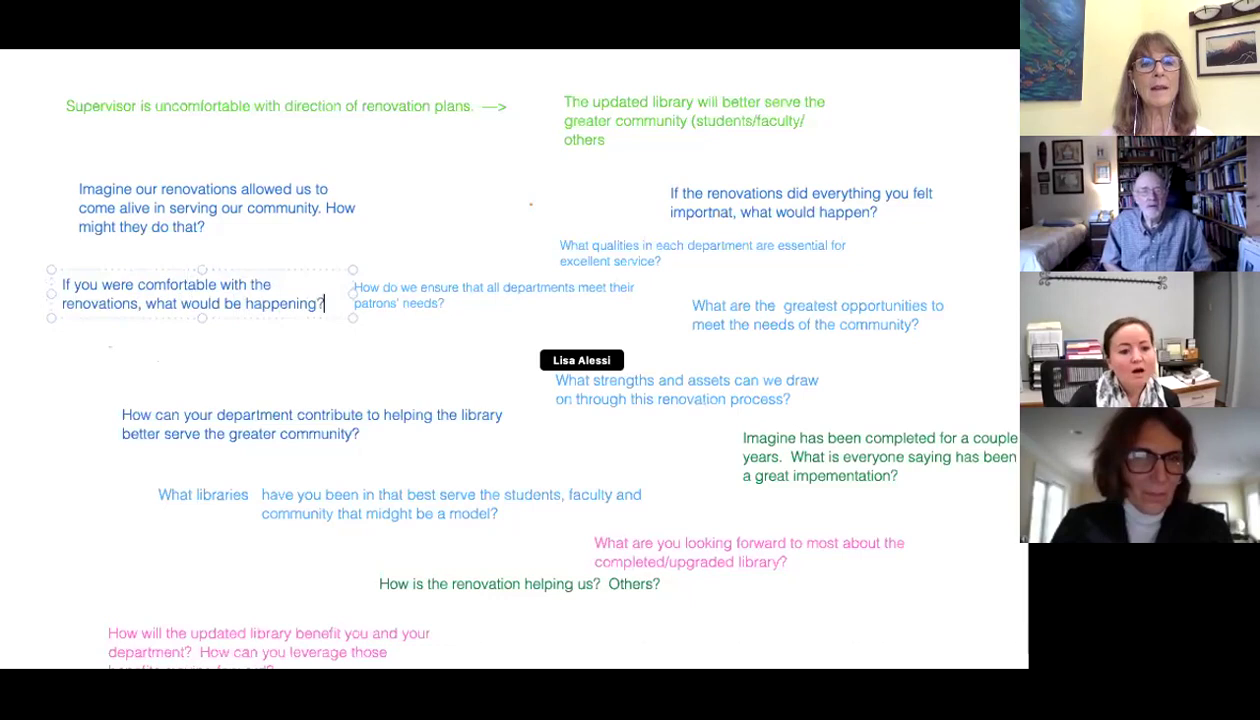
{"action": "left_click", "coordinate": [53, 430]}
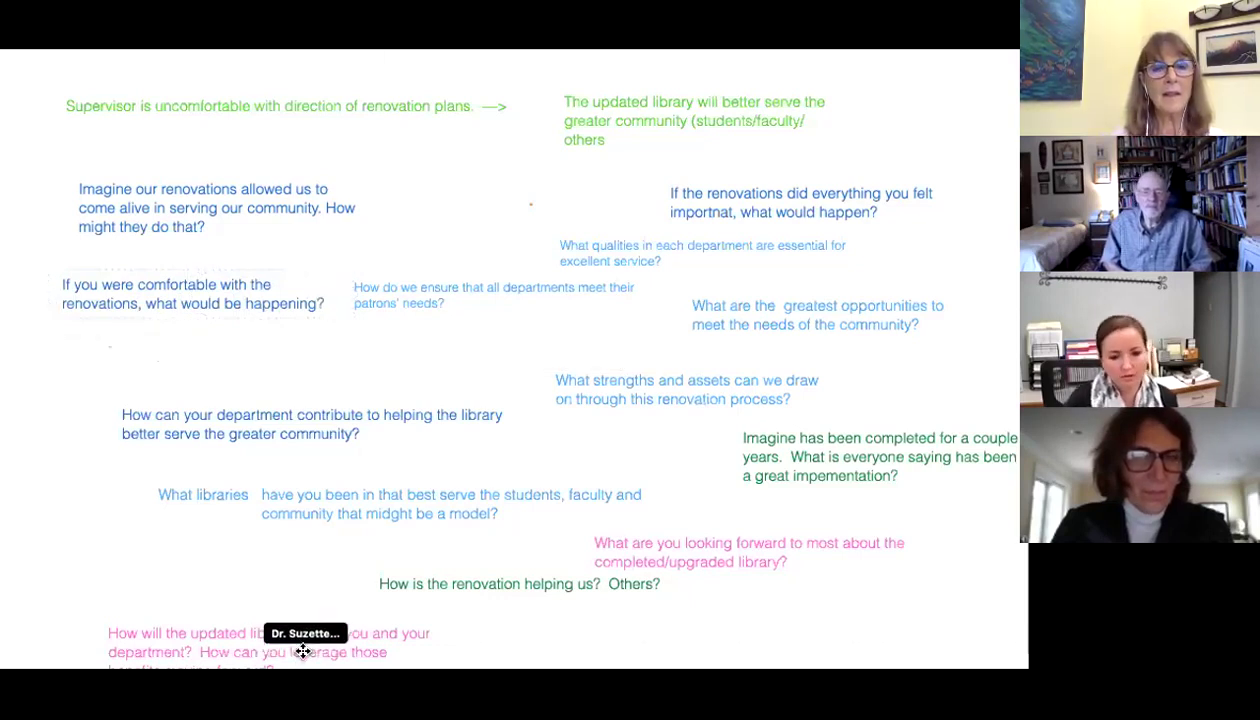
{"action": "left_click_drag", "start_coordinate": [304, 650], "coordinate": [241, 568]}
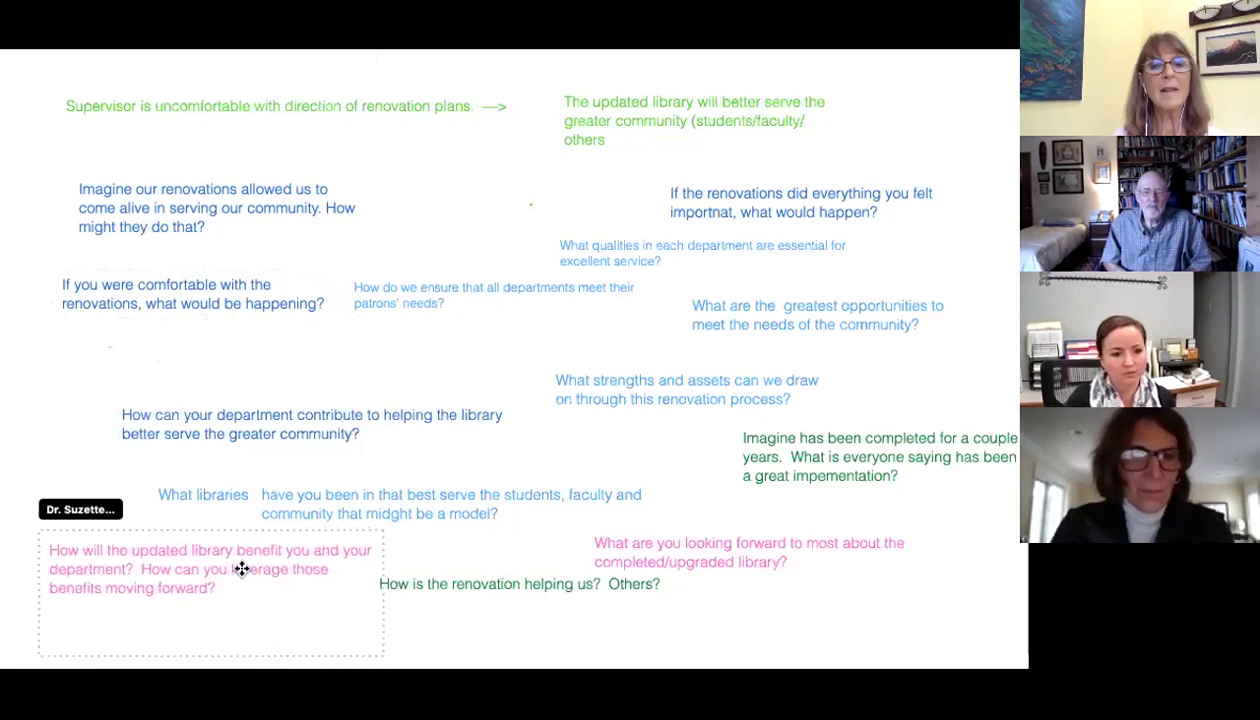
{"action": "left_click", "coordinate": [809, 606]}
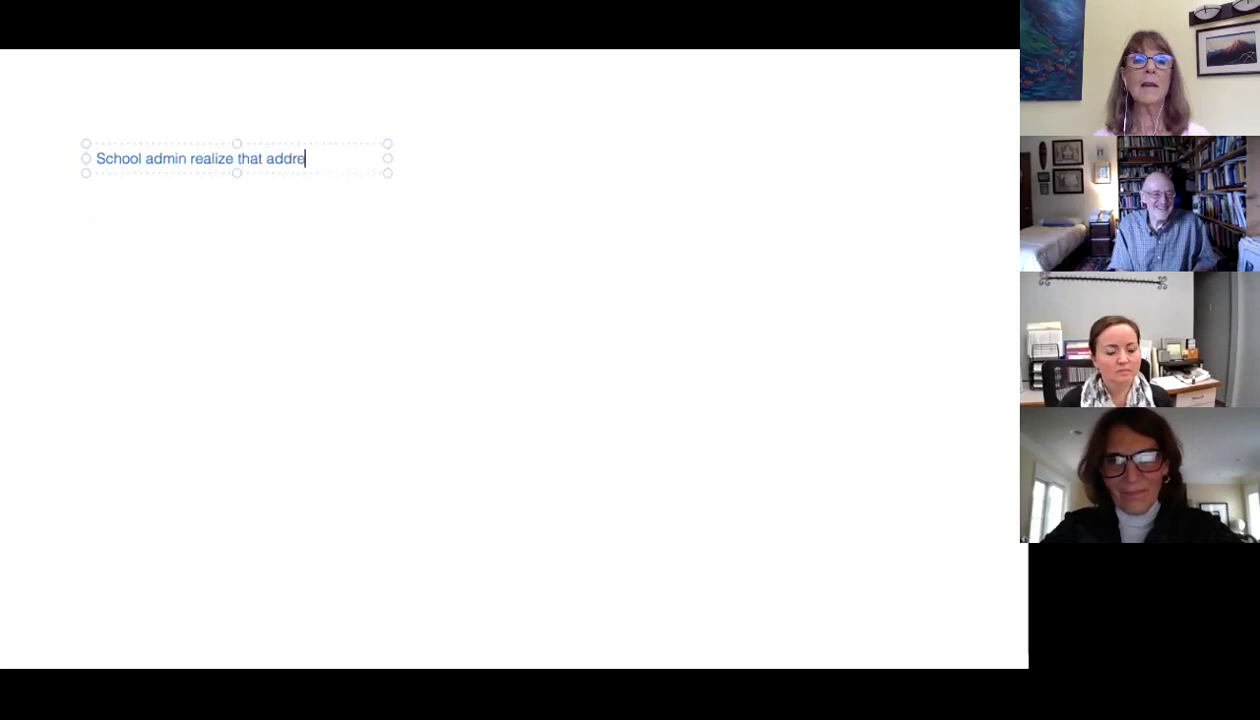
Write the statement 'School admin realize that addressing bias and racism will make the whole school better.'.
{"action": "type", "text": "ssing bia"}
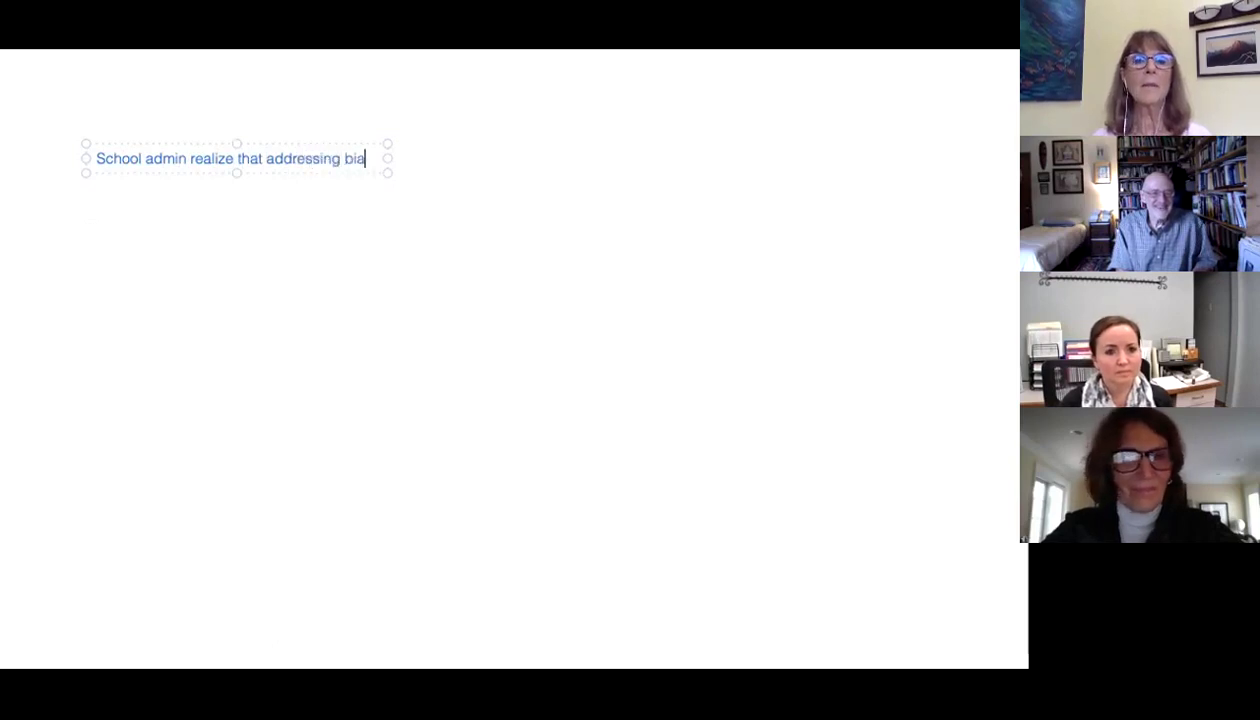
{"action": "type", "text": "s and racism"}
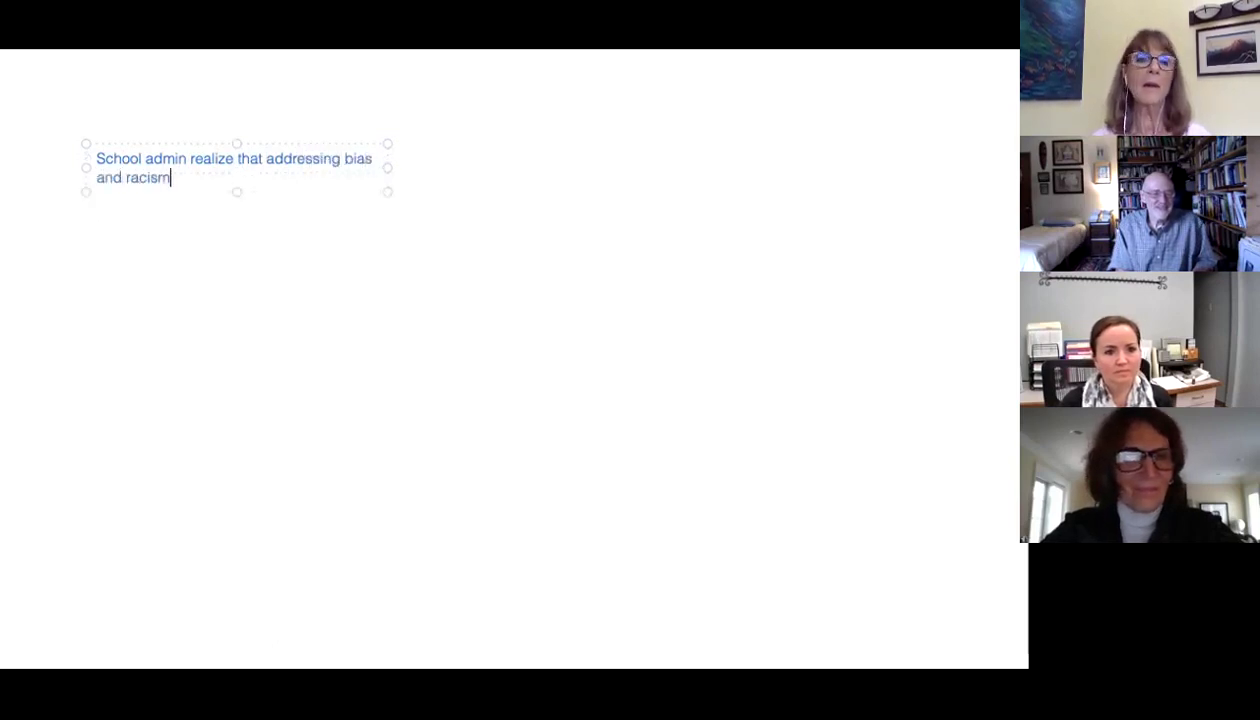
{"action": "type", "text": " will make th"}
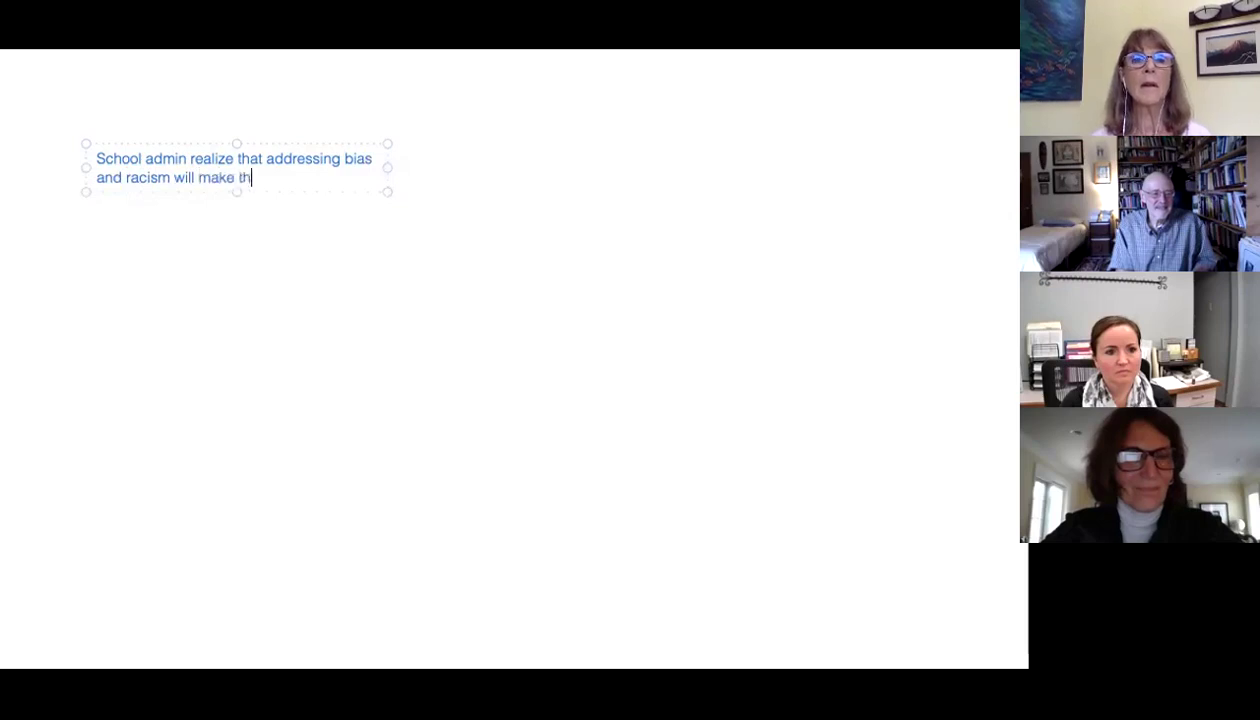
{"action": "type", "text": "e whole school better."}
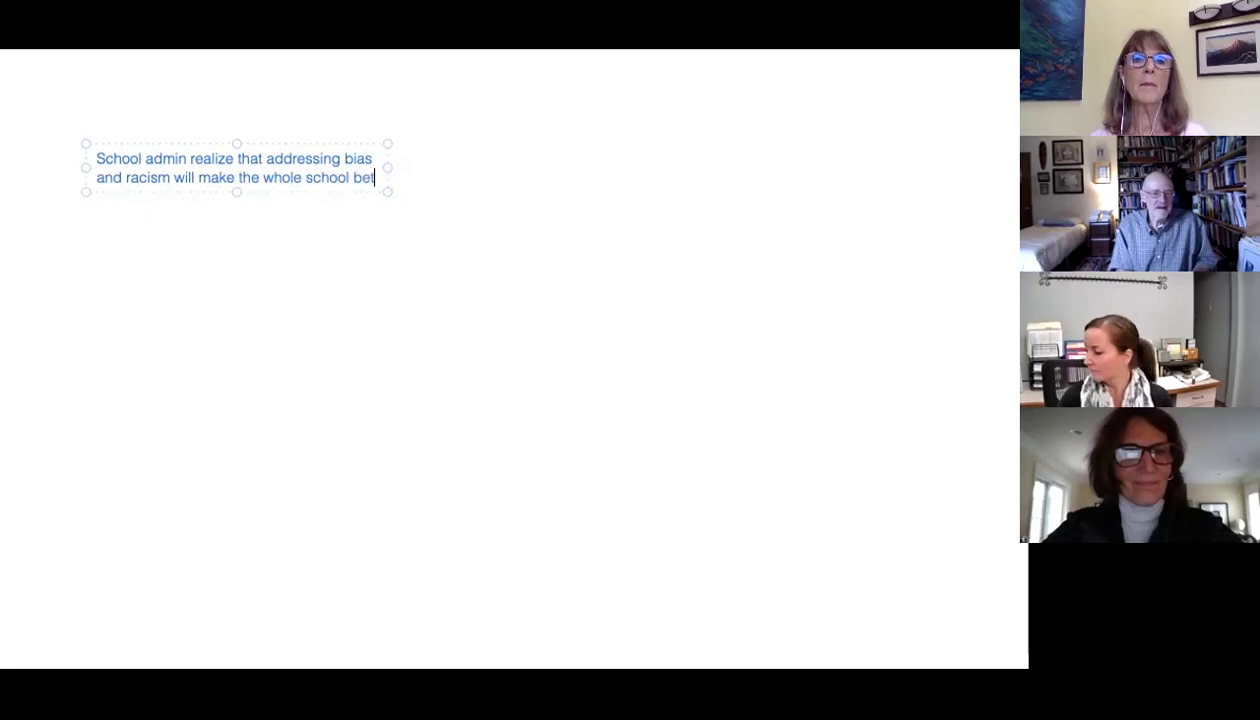
{"action": "key", "text": "Return"}
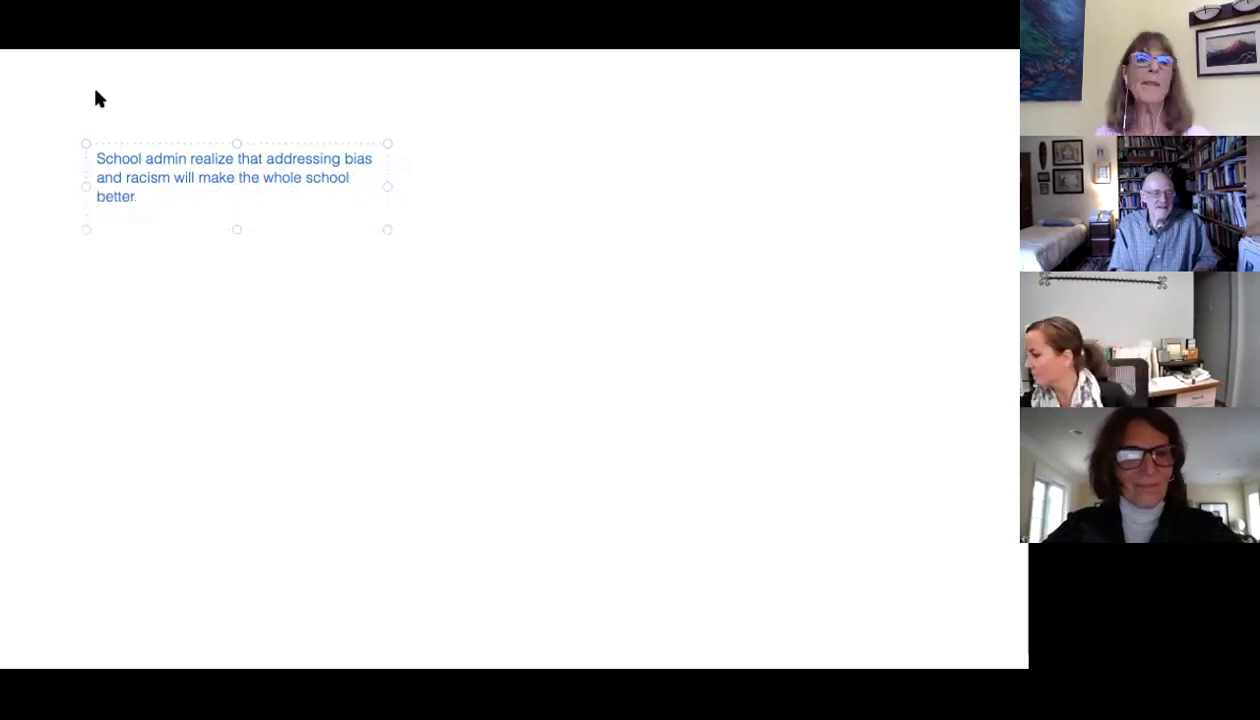
Deselect the bias-and-racism statement's text box to finish it.
{"action": "left_click", "coordinate": [143, 402]}
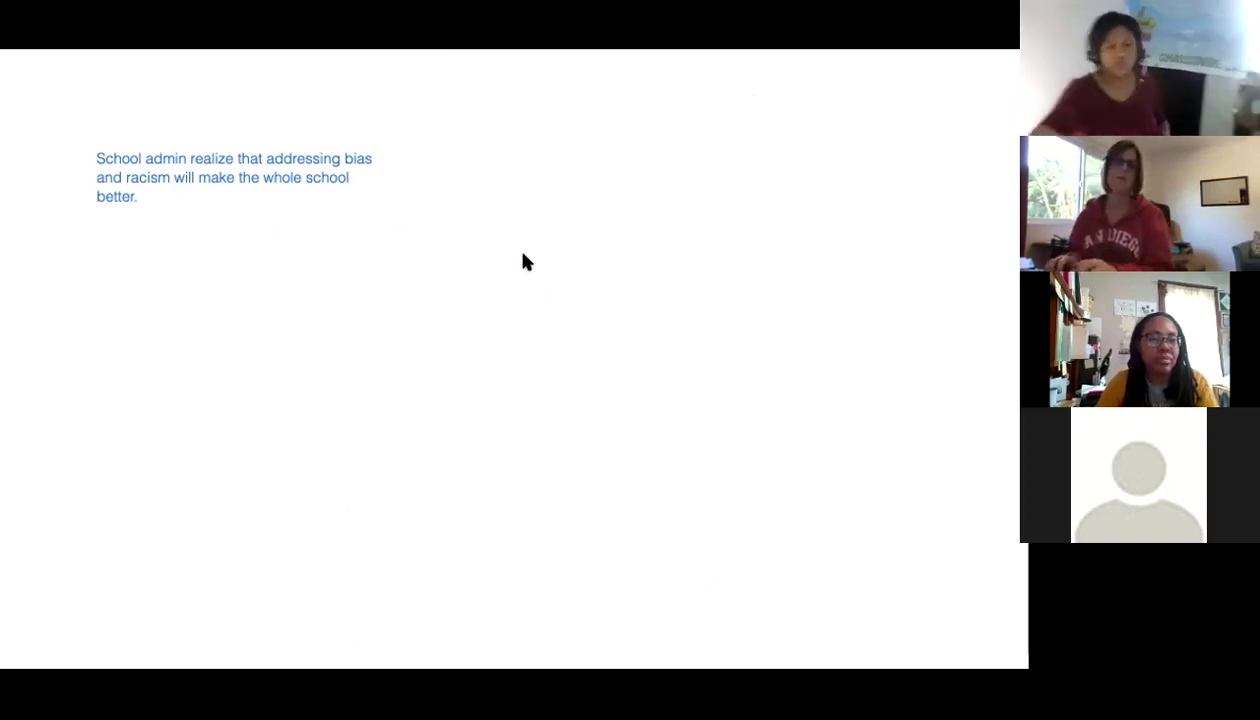
Add 'How are schools who are addressing equity thriving?' to the right of the statement.
{"action": "left_click", "coordinate": [564, 231]}
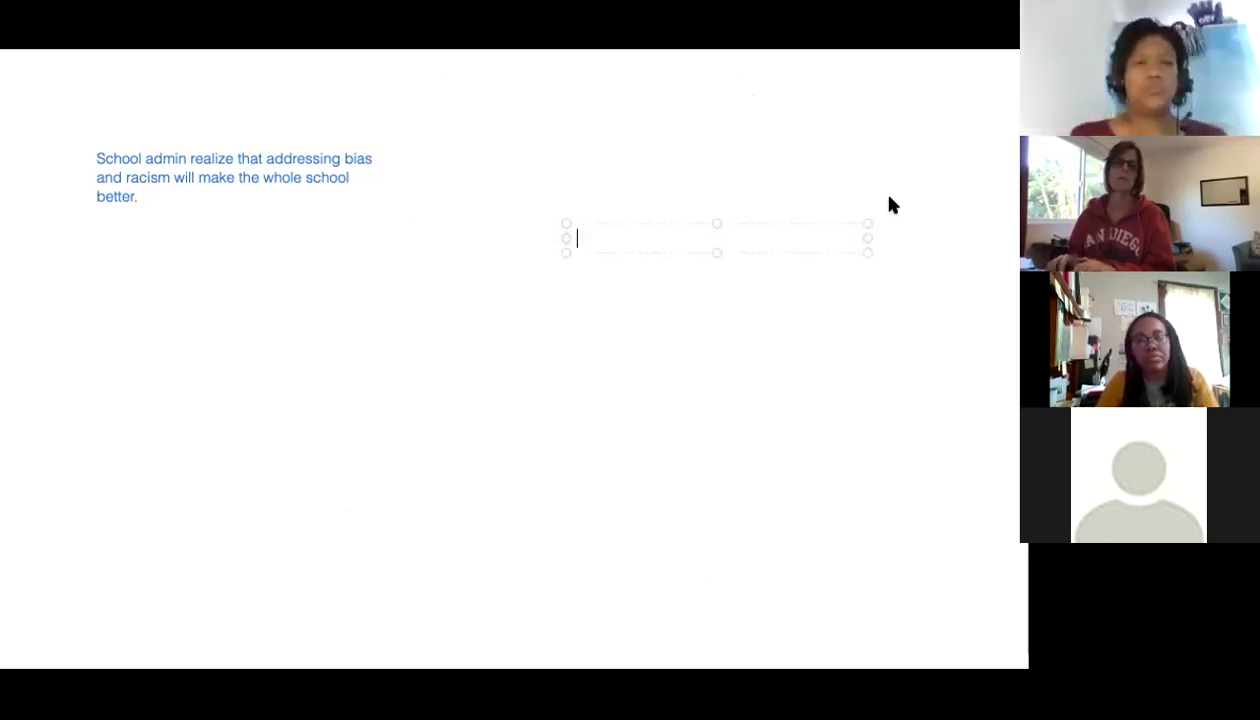
{"action": "type", "text": "How"}
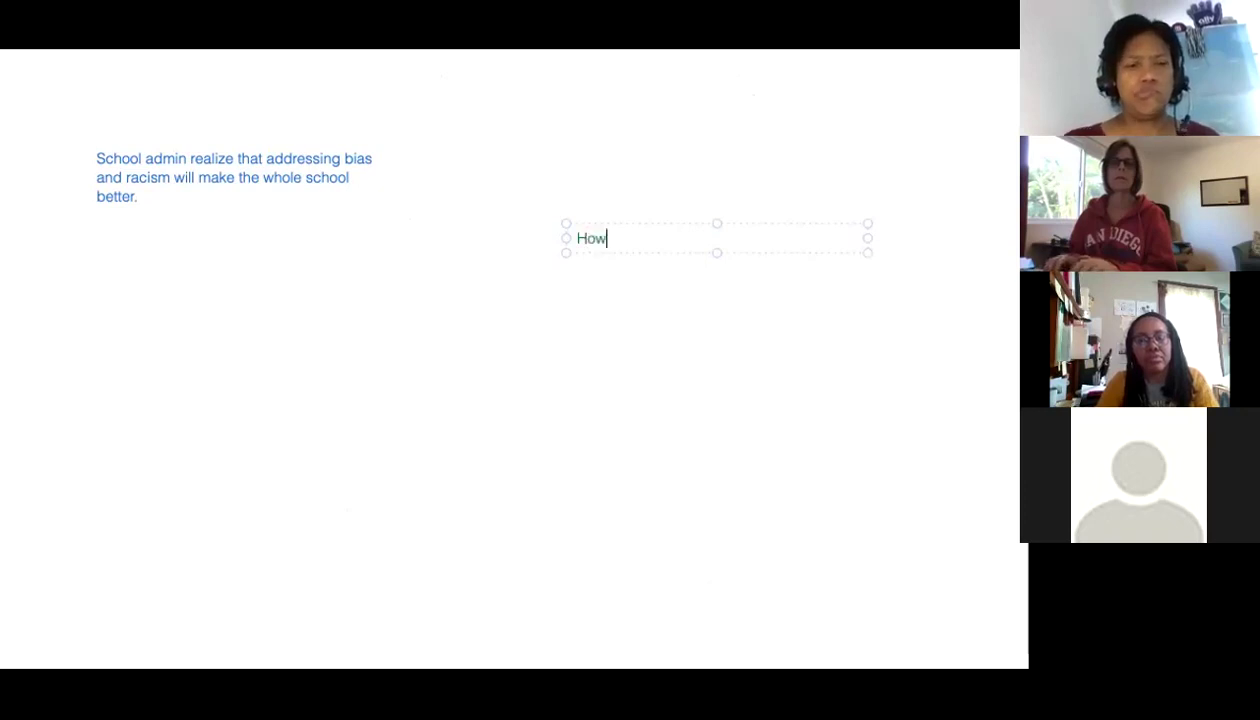
{"action": "type", "text": " have schools who've"}
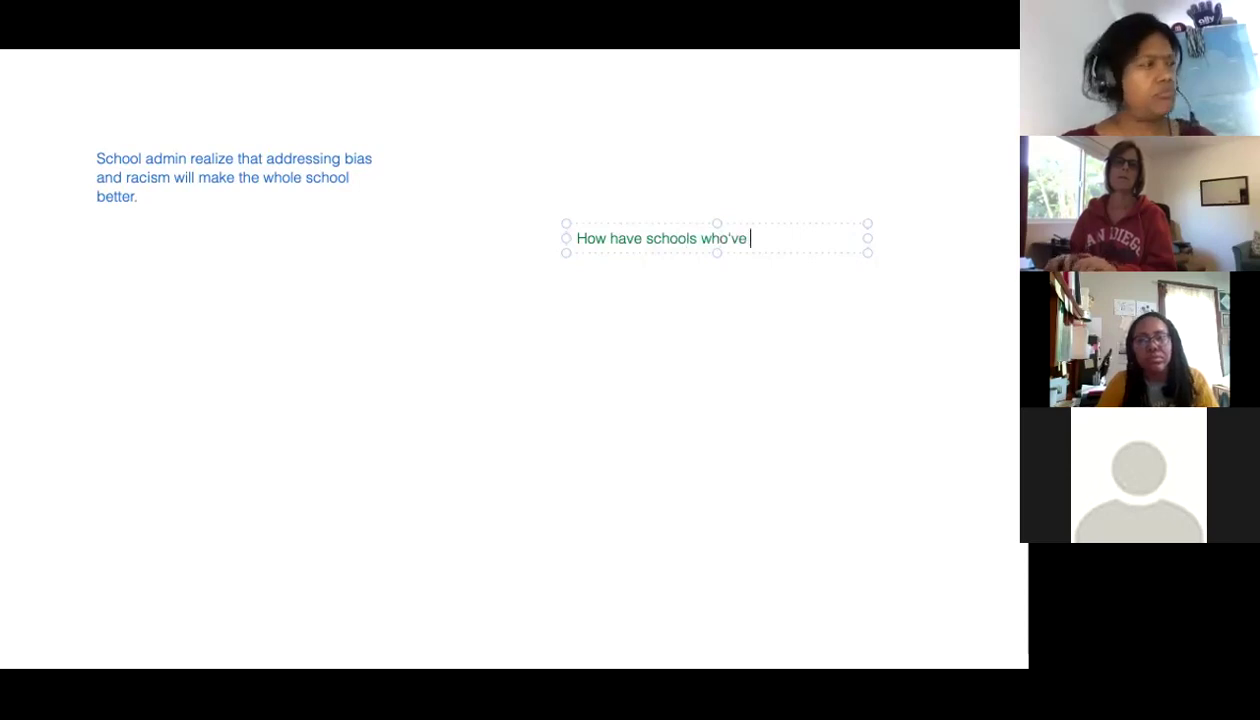
{"action": "key", "text": "BackSpace"}
{"action": "key", "text": "BackSpace"}
{"action": "key", "text": "BackSpace"}
{"action": "key", "text": "BackSpace"}
{"action": "type", "text": " are addressing "}
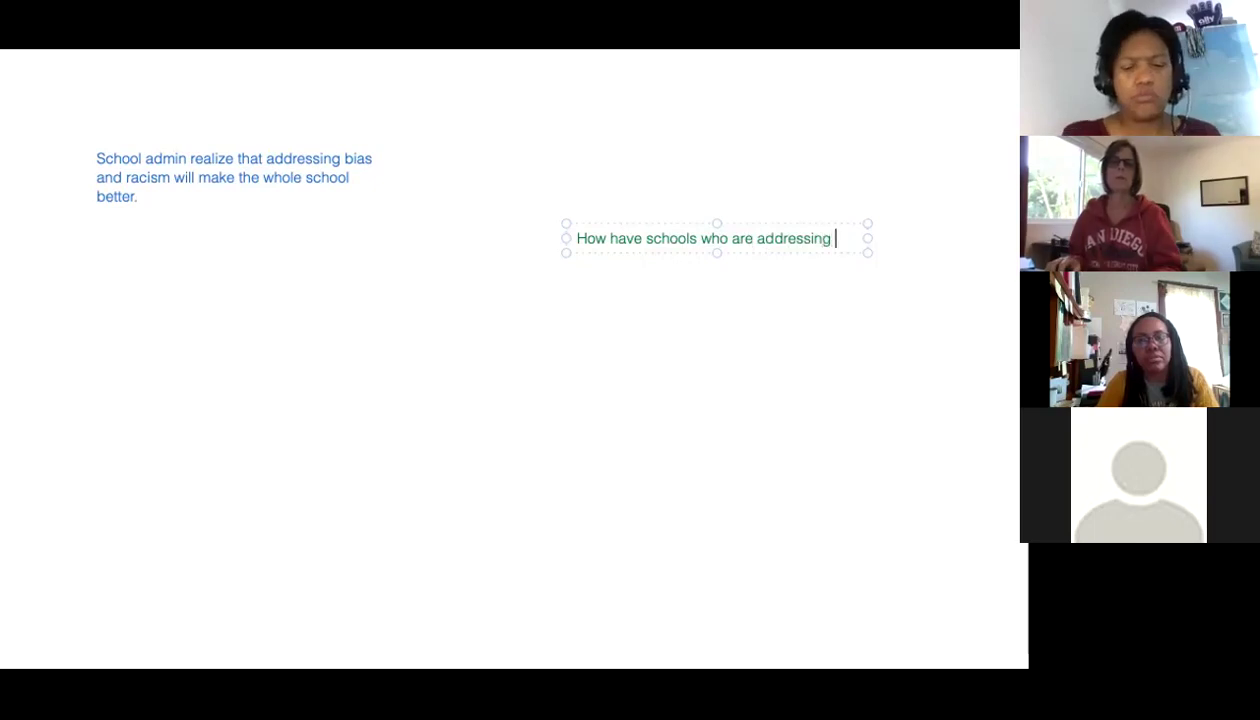
{"action": "type", "text": "equity t"}
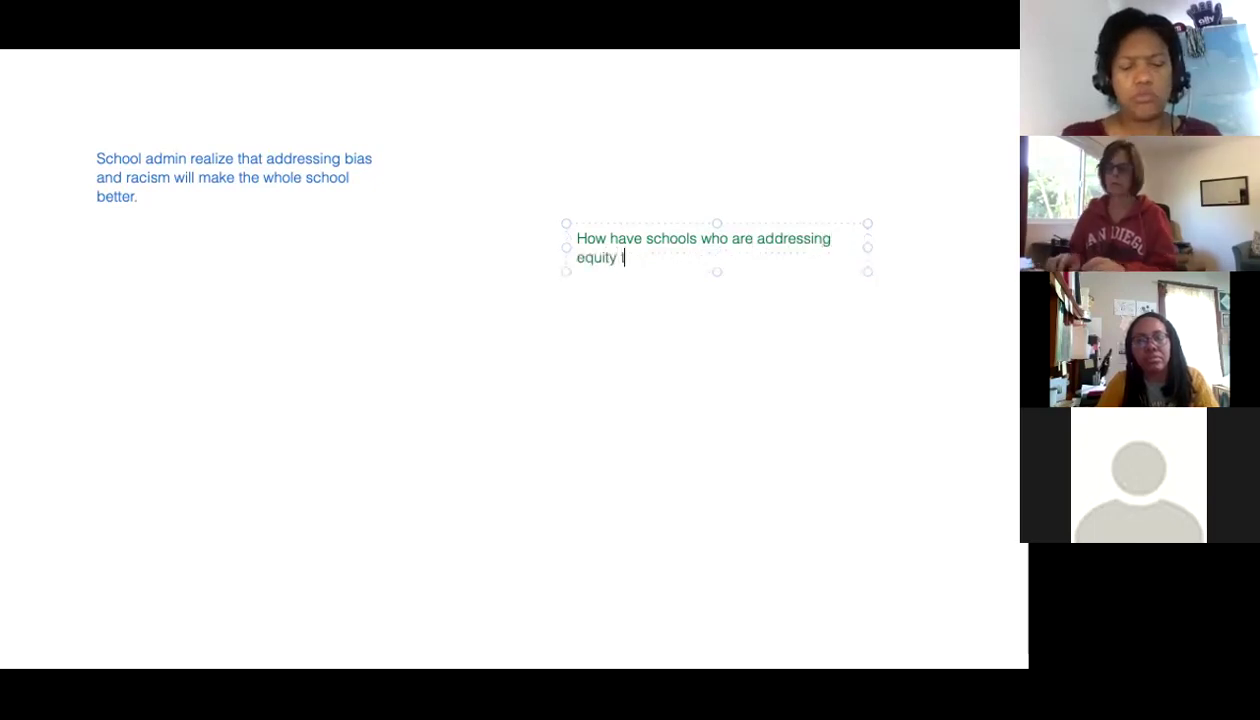
{"action": "type", "text": "hriving?"}
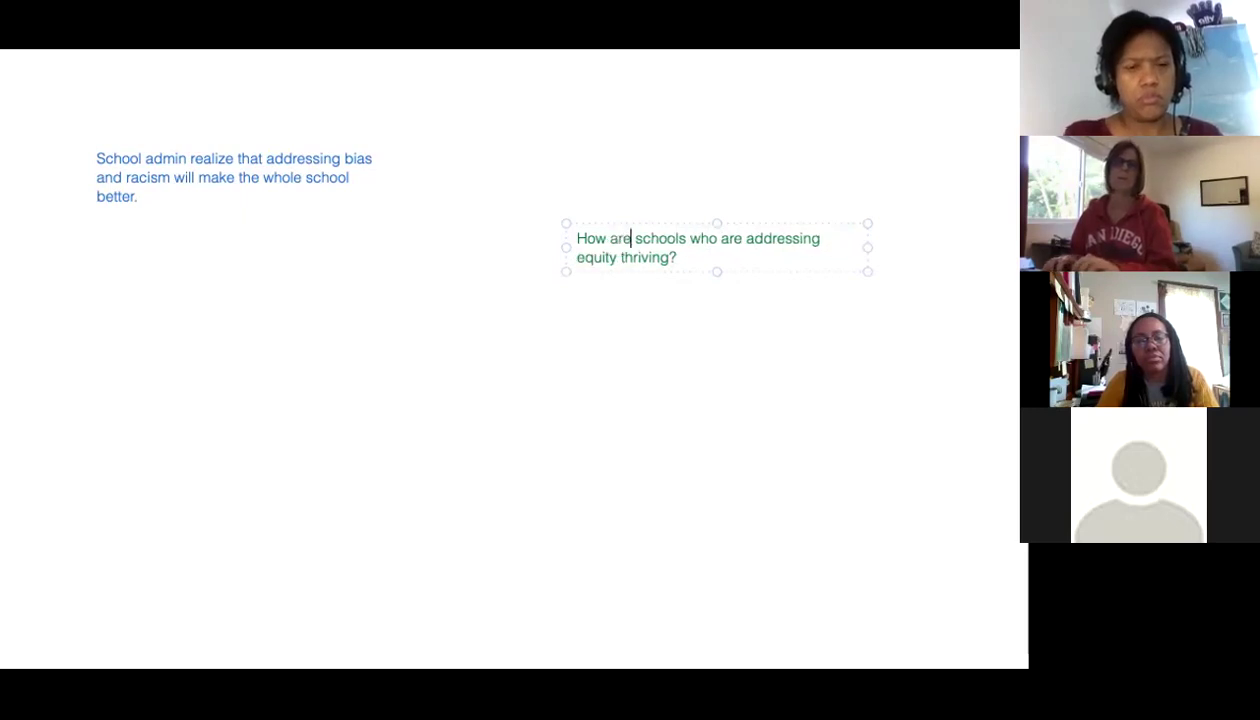
{"action": "left_click", "coordinate": [800, 418]}
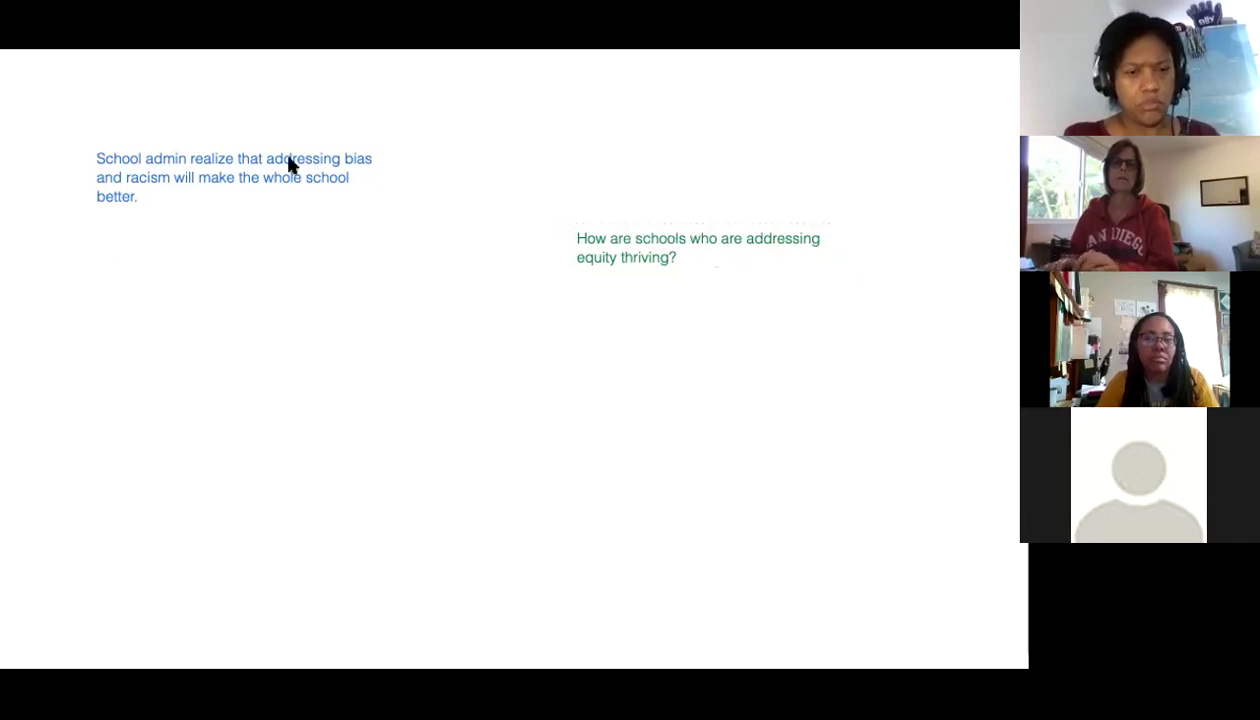
Add 'What issues do you deal with now that might be eliminated if our school worked for everyone?' below the statement.
{"action": "left_click", "coordinate": [138, 260]}
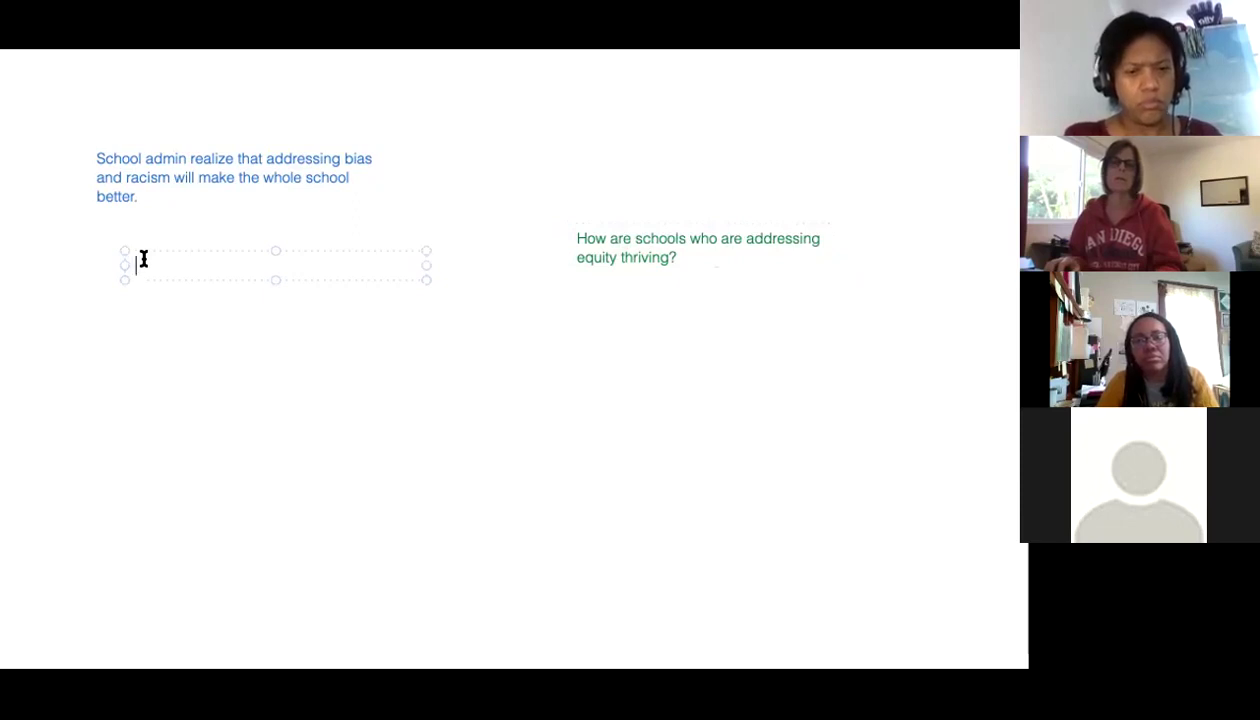
{"action": "type", "text": "What issues d"}
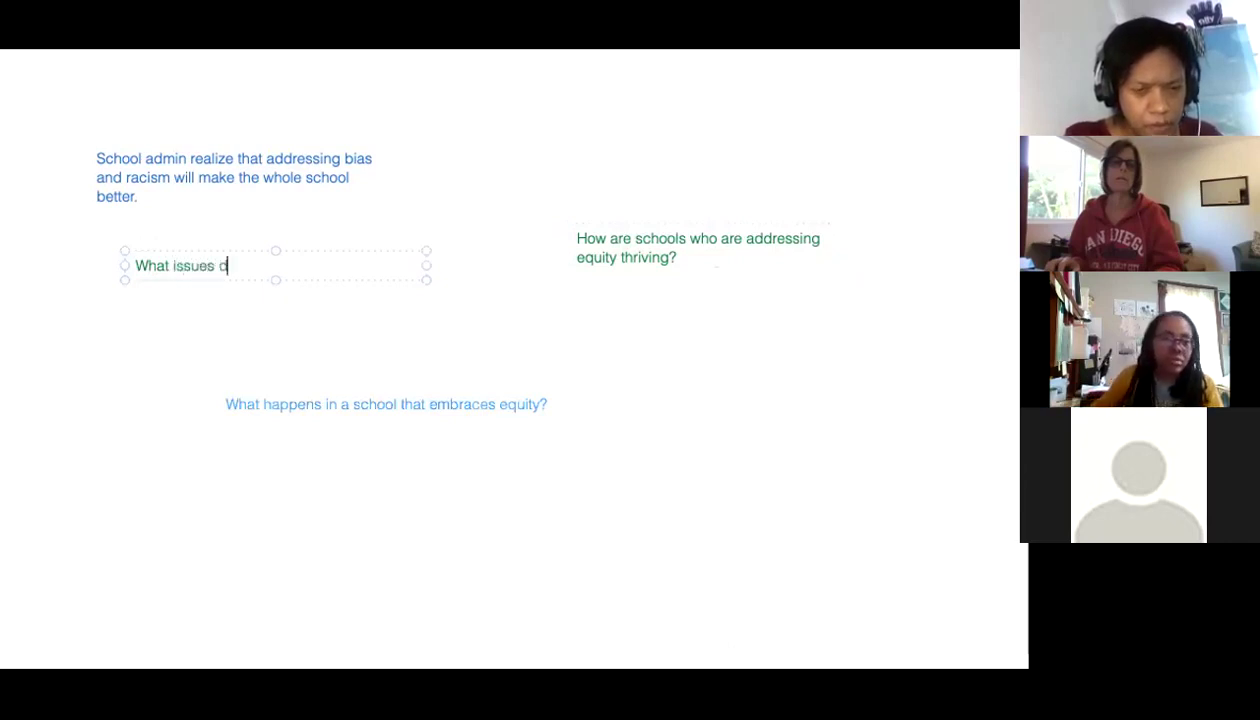
{"action": "type", "text": "o you deal"}
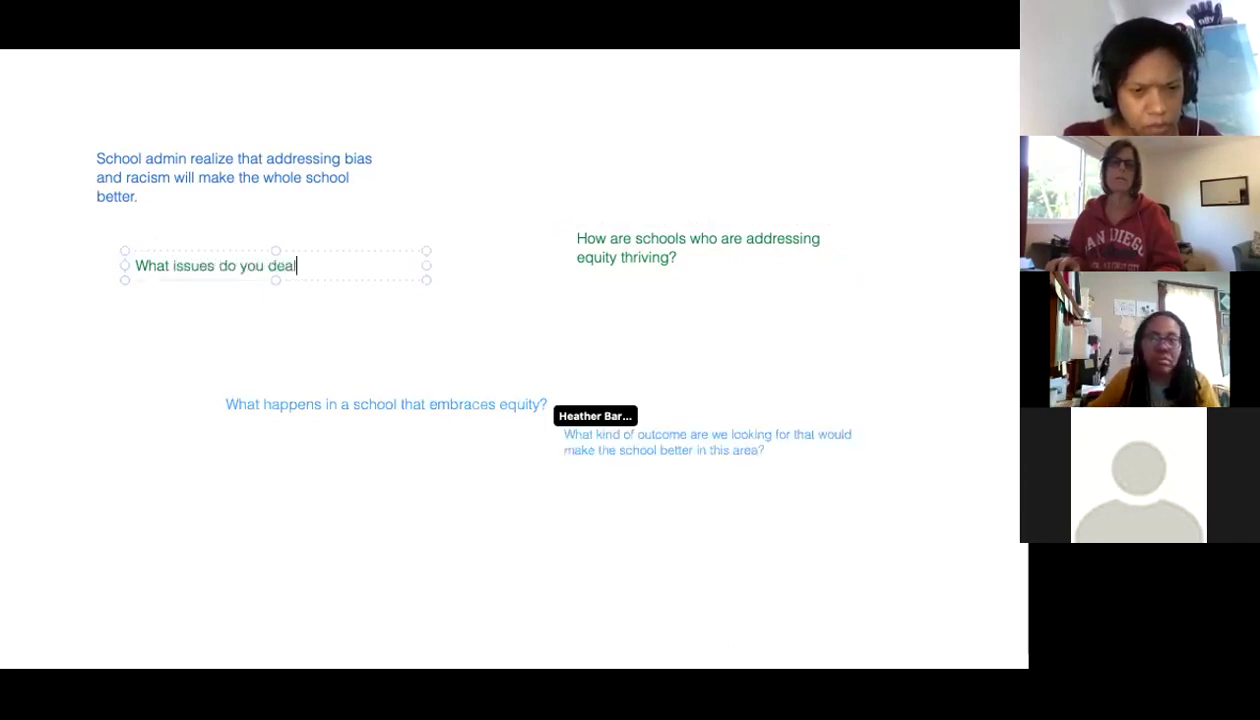
{"action": "type", "text": " with now that might be eliminated"}
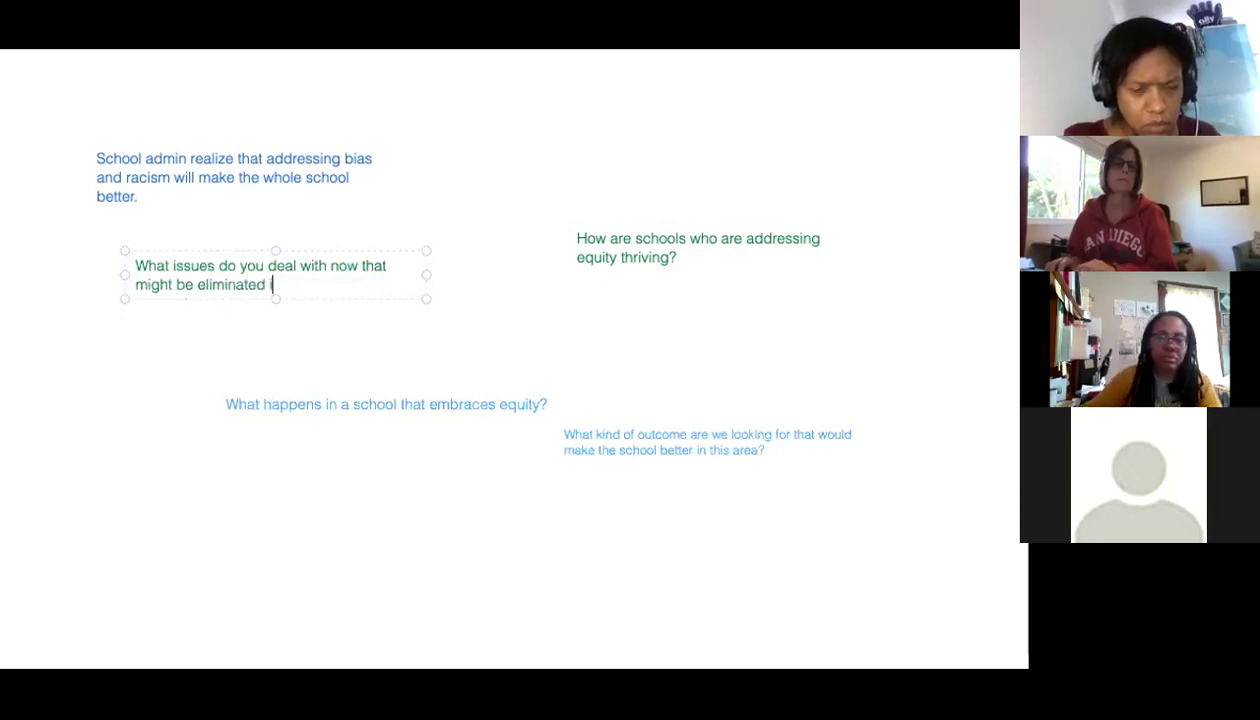
{"action": "type", "text": "if our"}
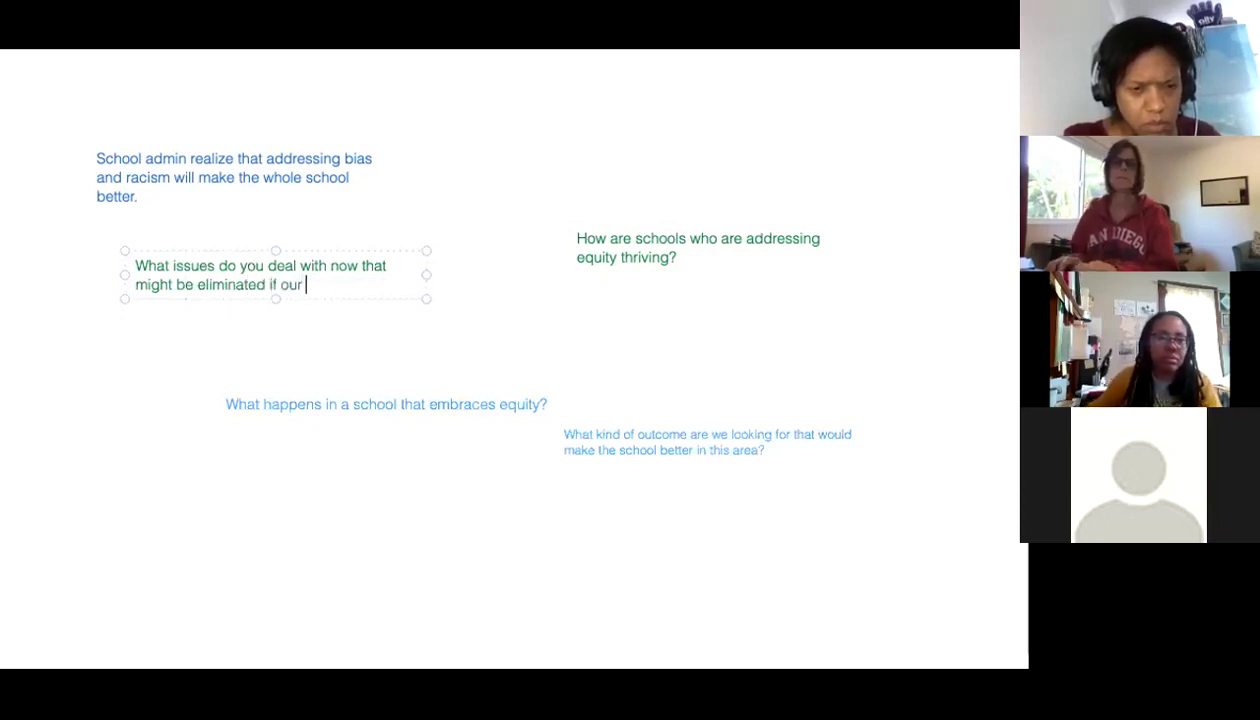
{"action": "type", "text": " schools"}
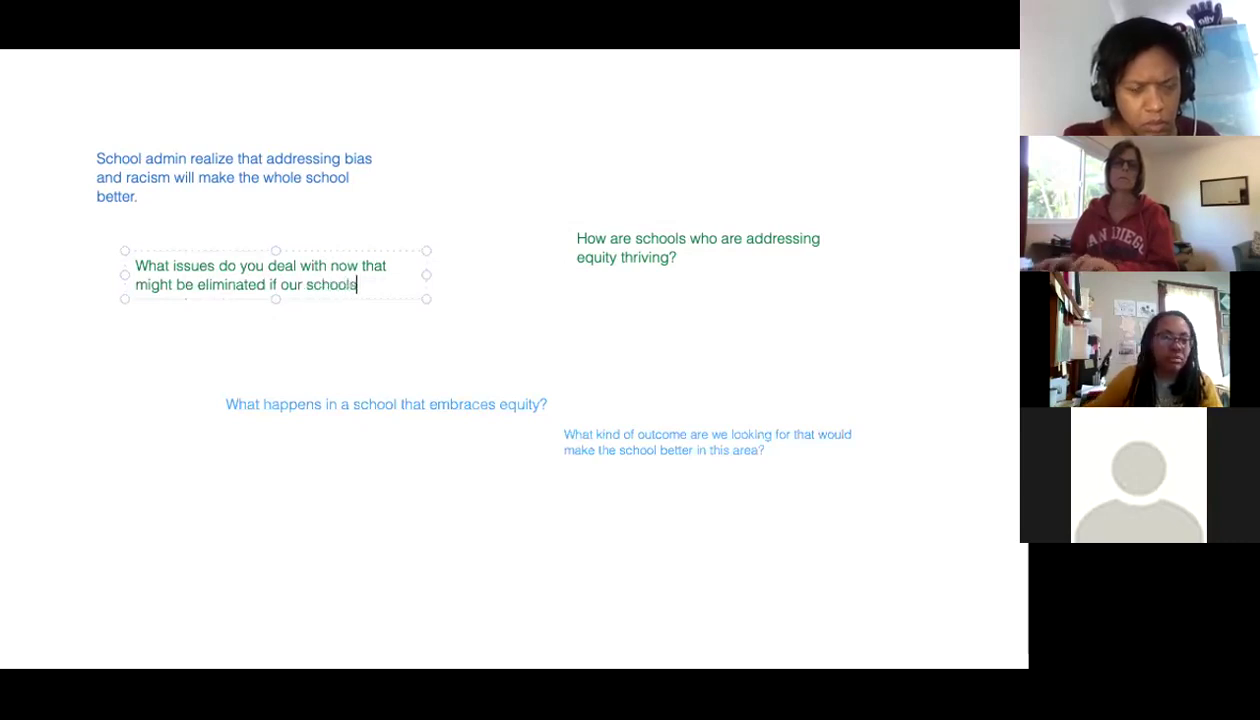
{"action": "key", "text": "BackSpace"}
{"action": "type", "text": "worked for everyone"}
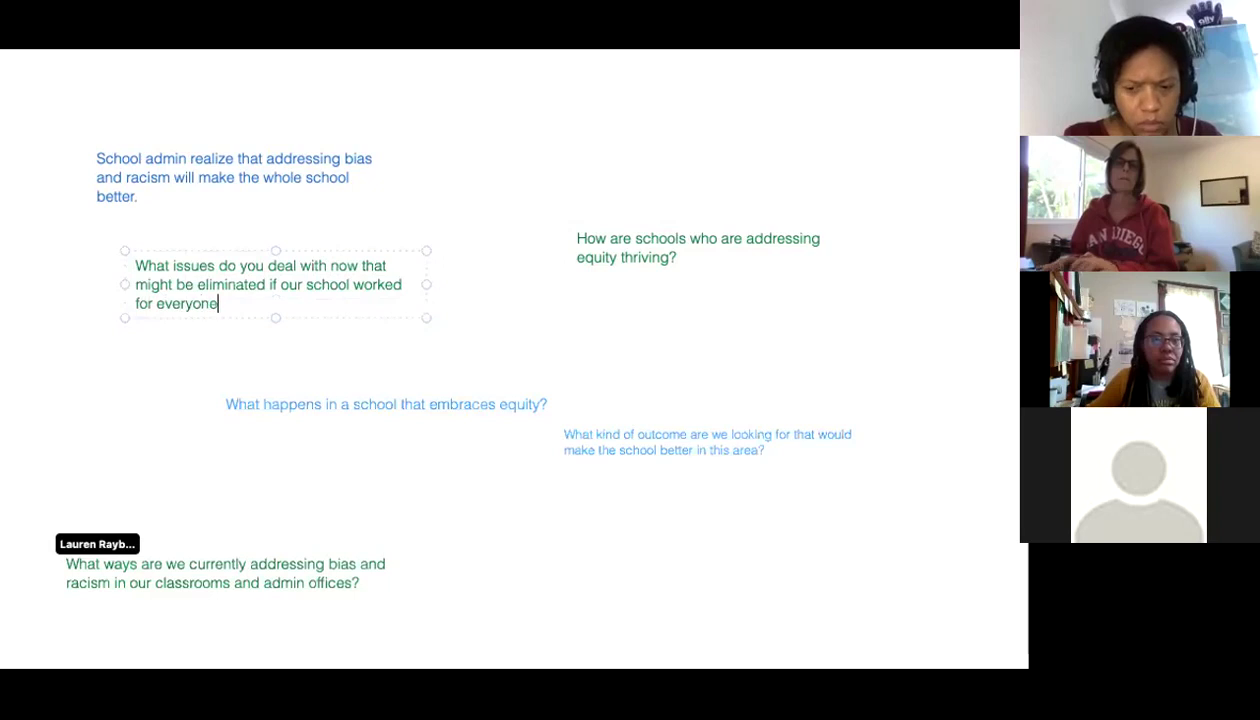
{"action": "type", "text": "?"}
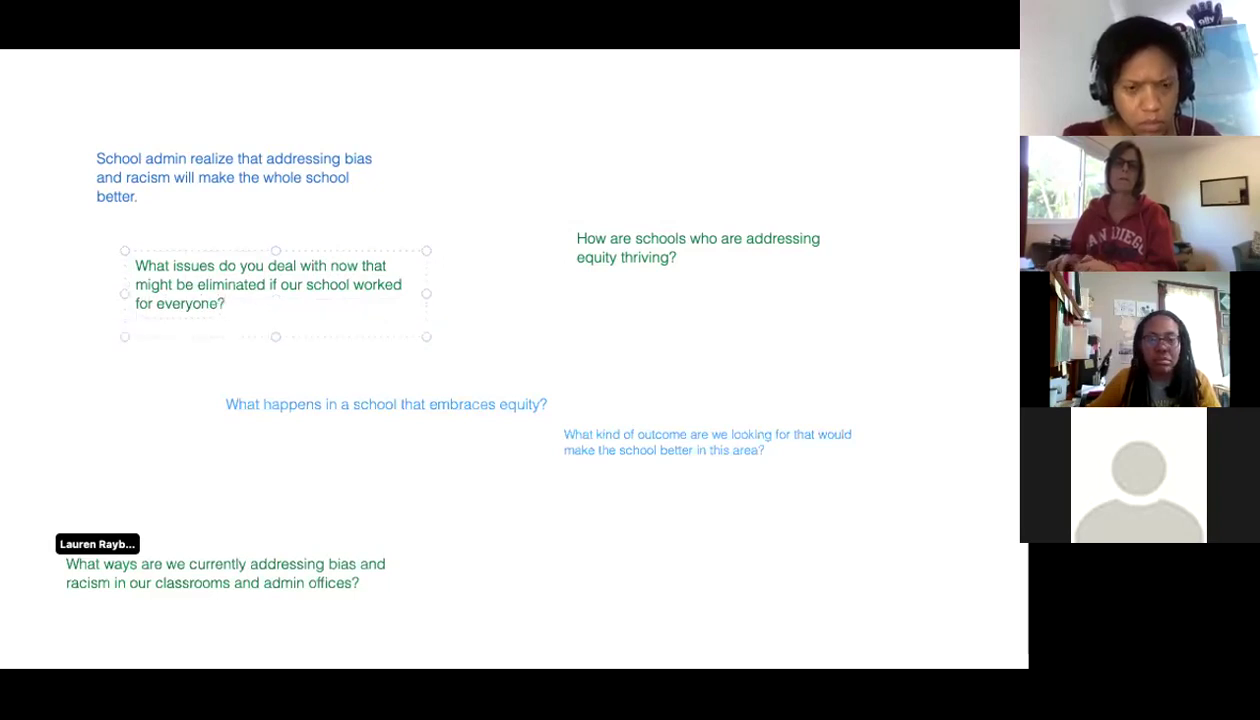
{"action": "left_click", "coordinate": [498, 521]}
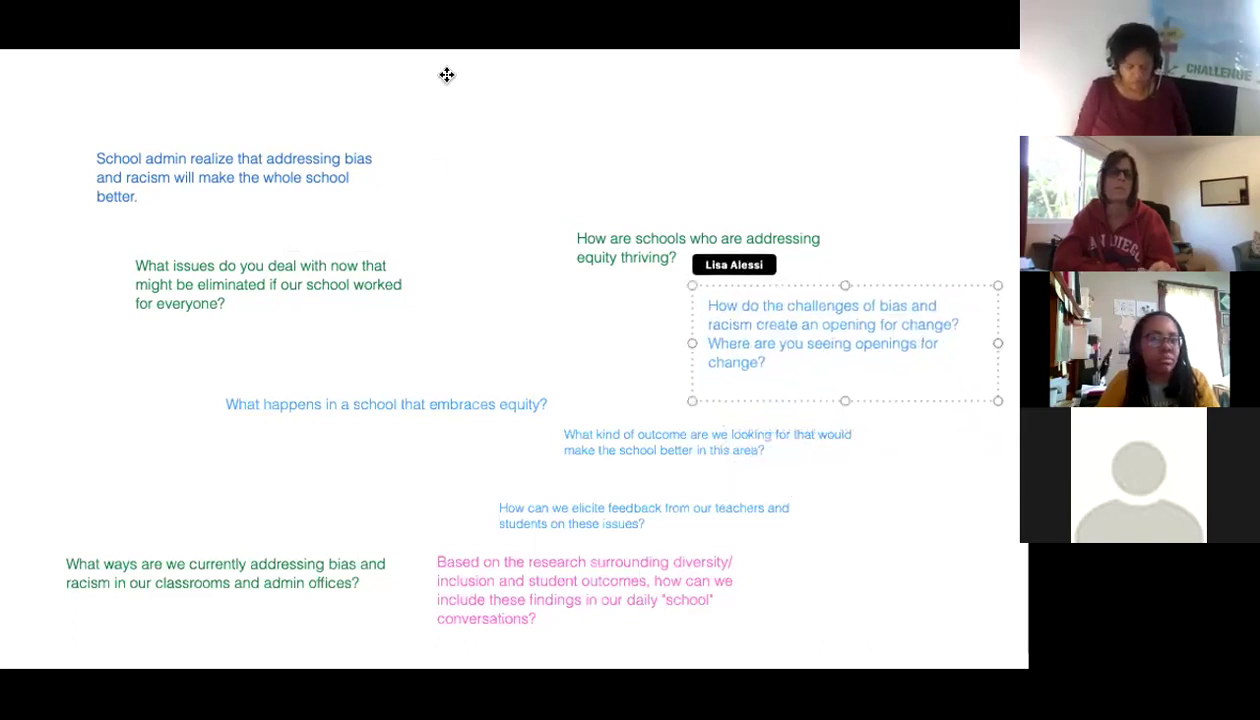
Add 'What might be the role of admin in working on issues of equity and justice?' at left.
{"action": "left_click", "coordinate": [58, 451]}
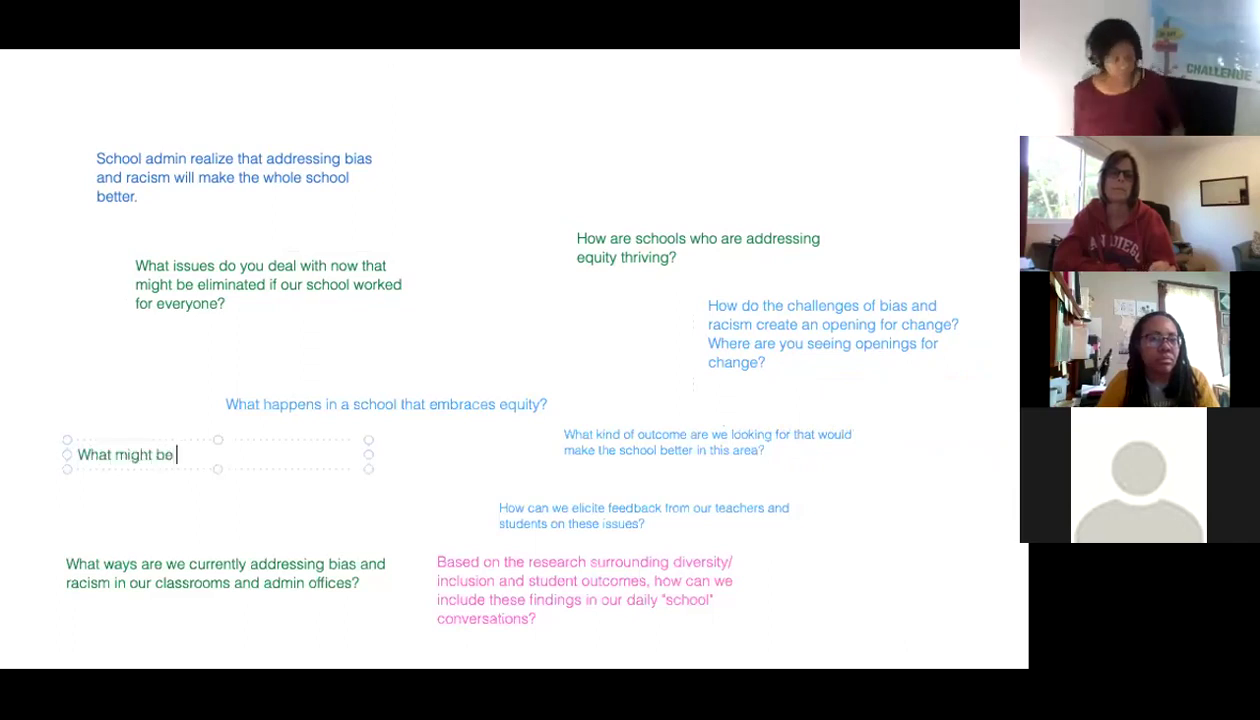
{"action": "type", "text": "the role of"}
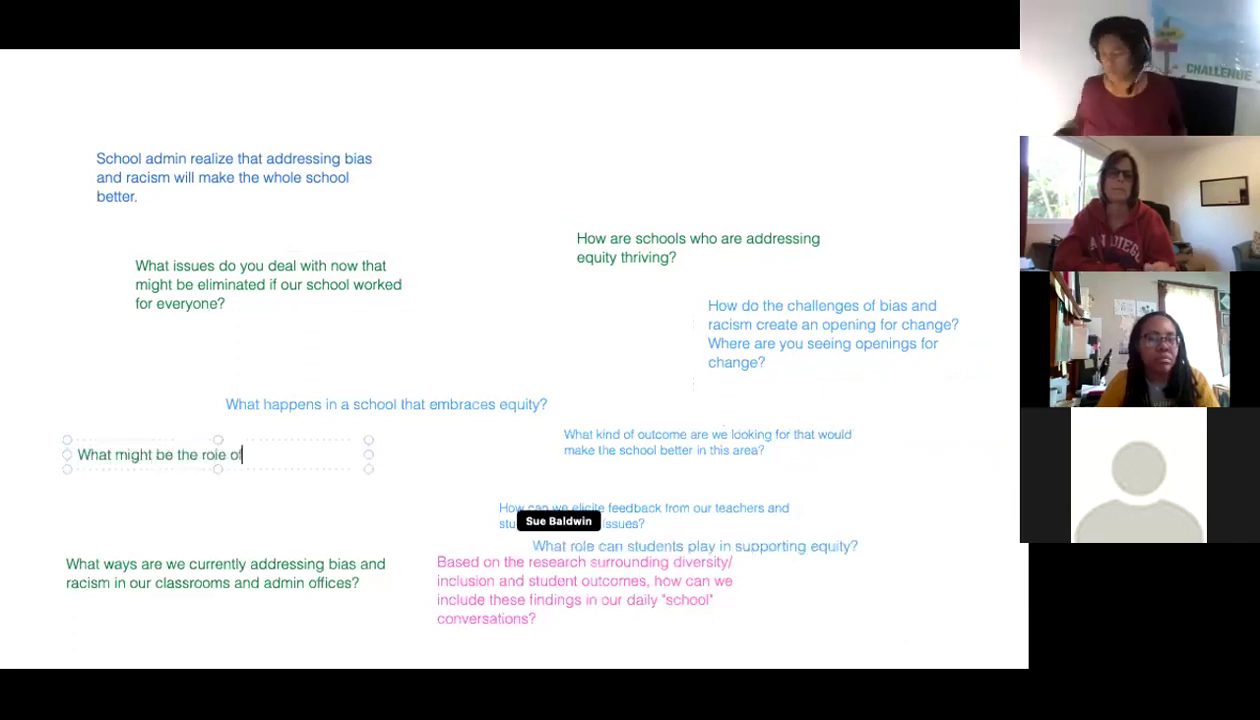
{"action": "type", "text": " admin "}
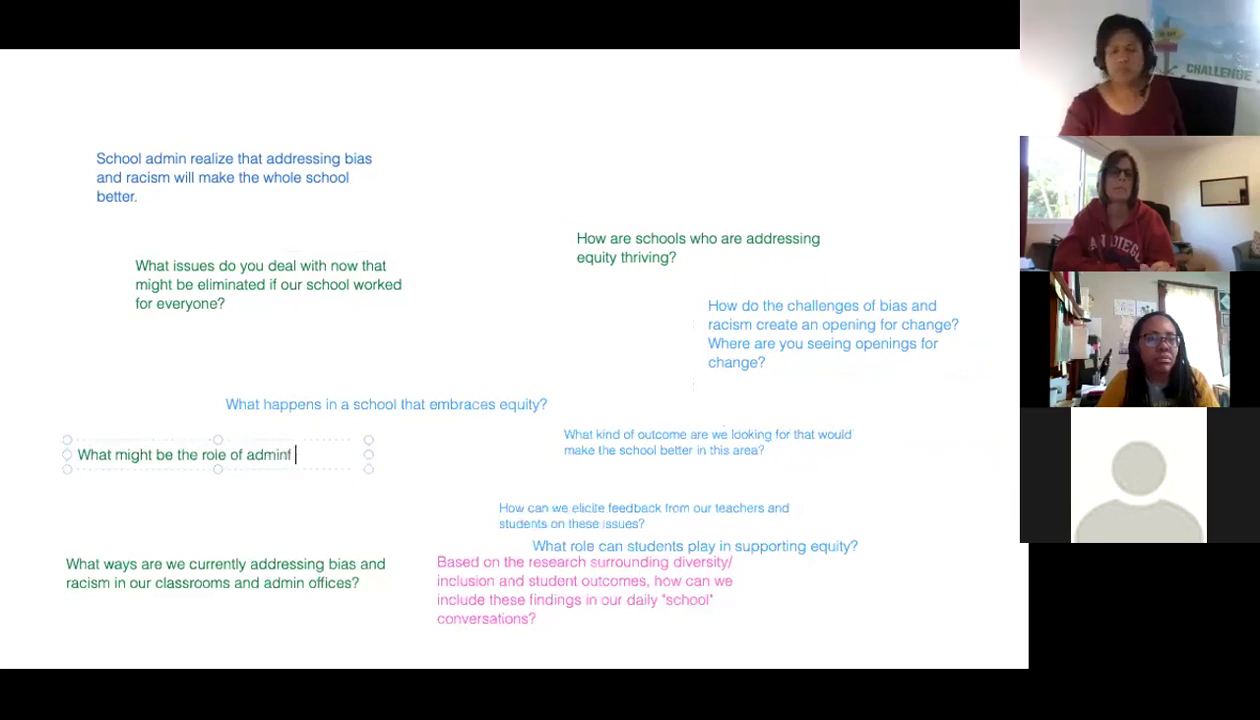
{"action": "type", "text": "in qork"}
{"action": "key", "text": "BackSpace"}
{"action": "key", "text": "BackSpace"}
{"action": "key", "text": "BackSpace"}
{"action": "key", "text": "BackSpace"}
{"action": "type", "text": "working on issues of equity and justice?"}
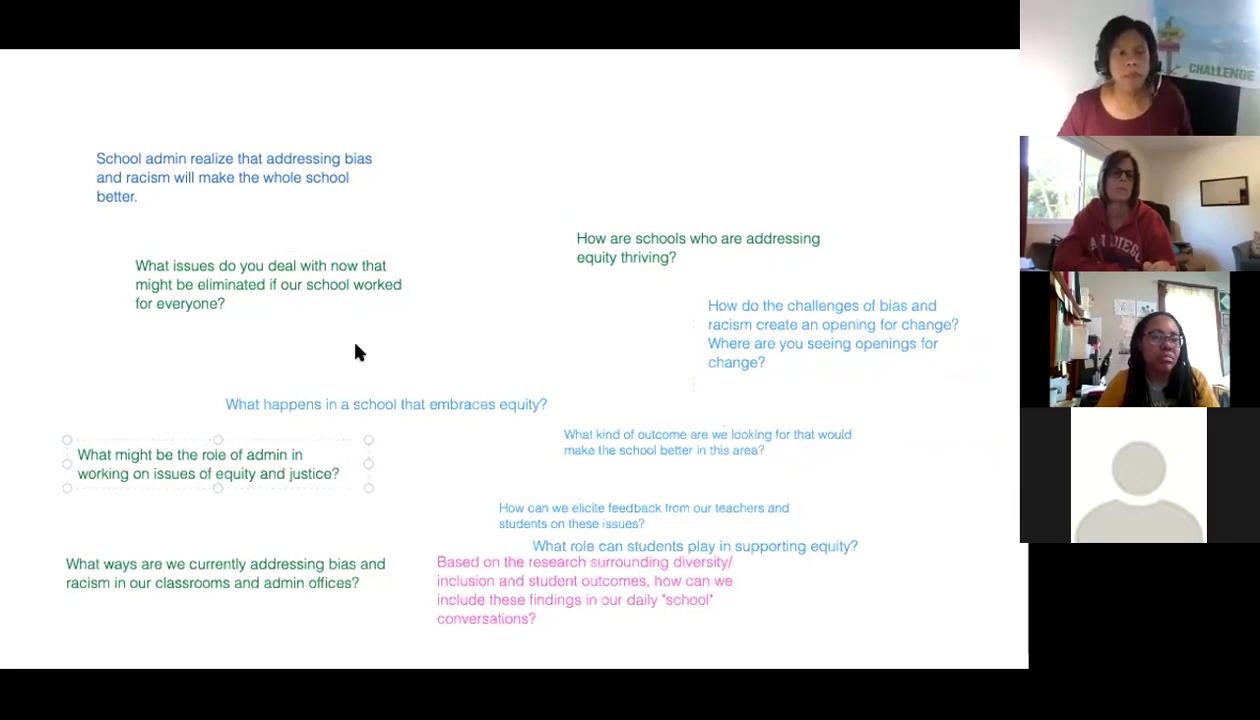
{"action": "left_click", "coordinate": [949, 565]}
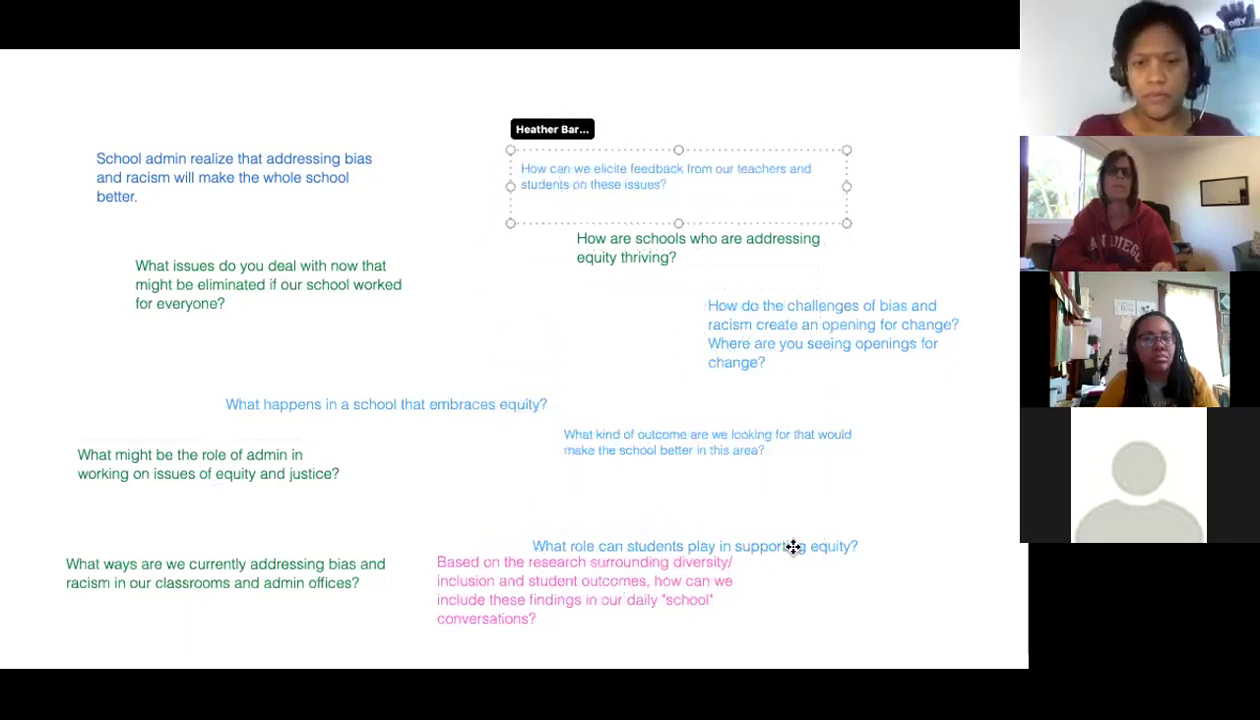
Move the 'What role can students play in supporting equity?' question up, clear of the pink question.
{"action": "left_click_drag", "start_coordinate": [793, 546], "coordinate": [762, 501]}
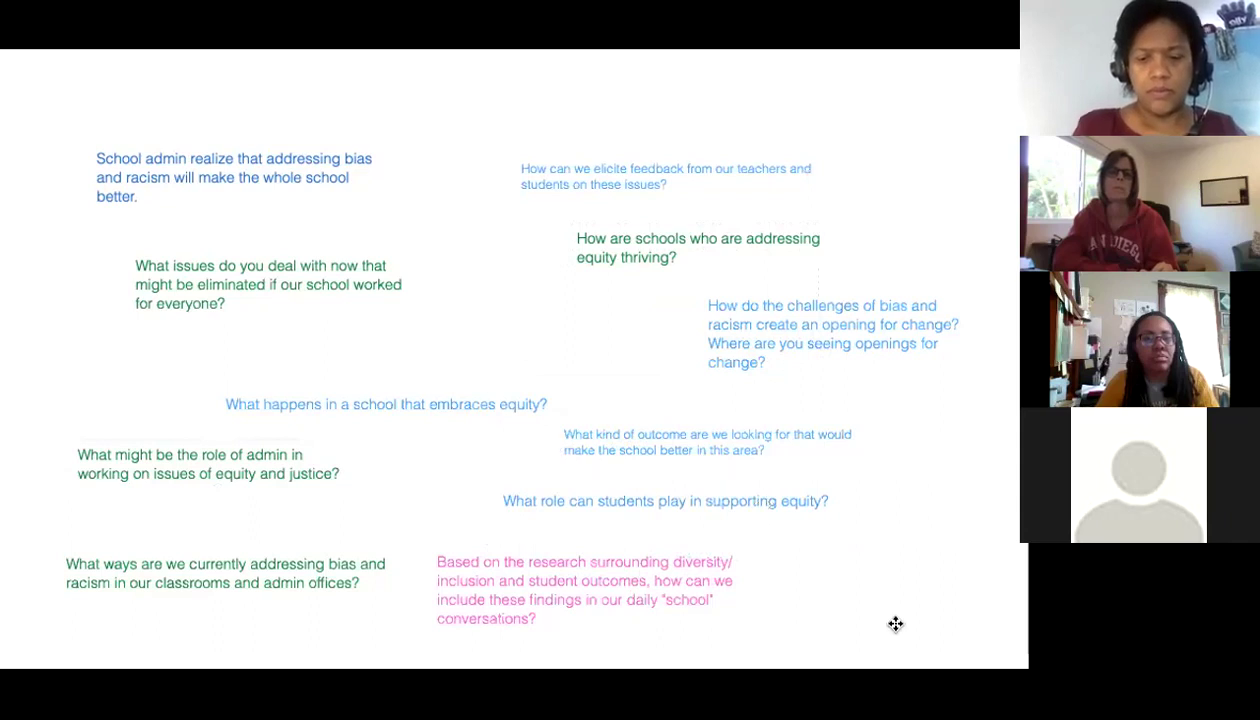